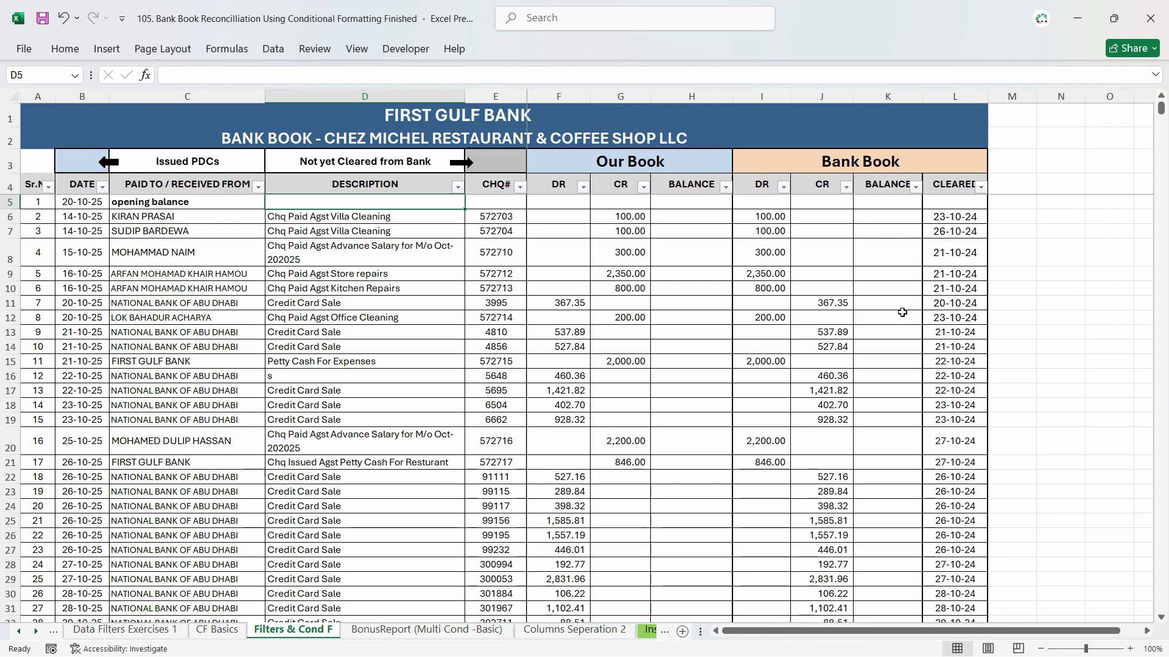
- Enter 200,000 as the opening balance in the Our Book balance column, cell H5
{"action": "key", "text": "Right"}
{"action": "key", "text": "Right"}
{"action": "key", "text": "Right"}
{"action": "key", "text": "Right"}
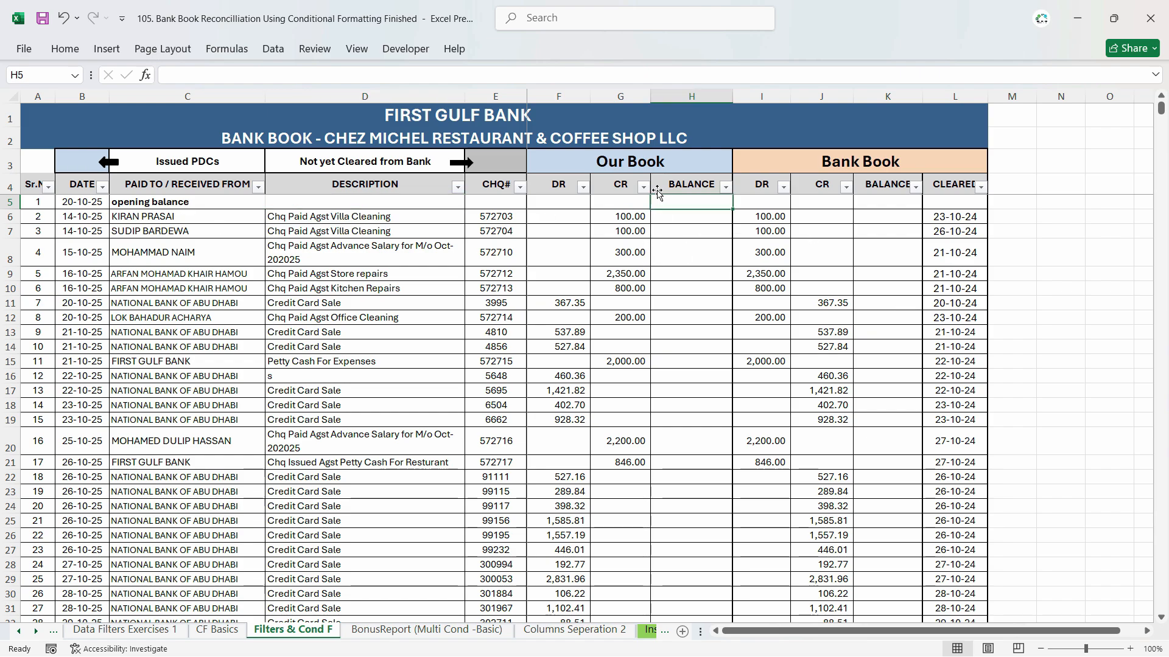
{"action": "left_click", "coordinate": [633, 165]}
{"action": "left_click", "coordinate": [699, 201]}
{"action": "left_click", "coordinate": [890, 206]}
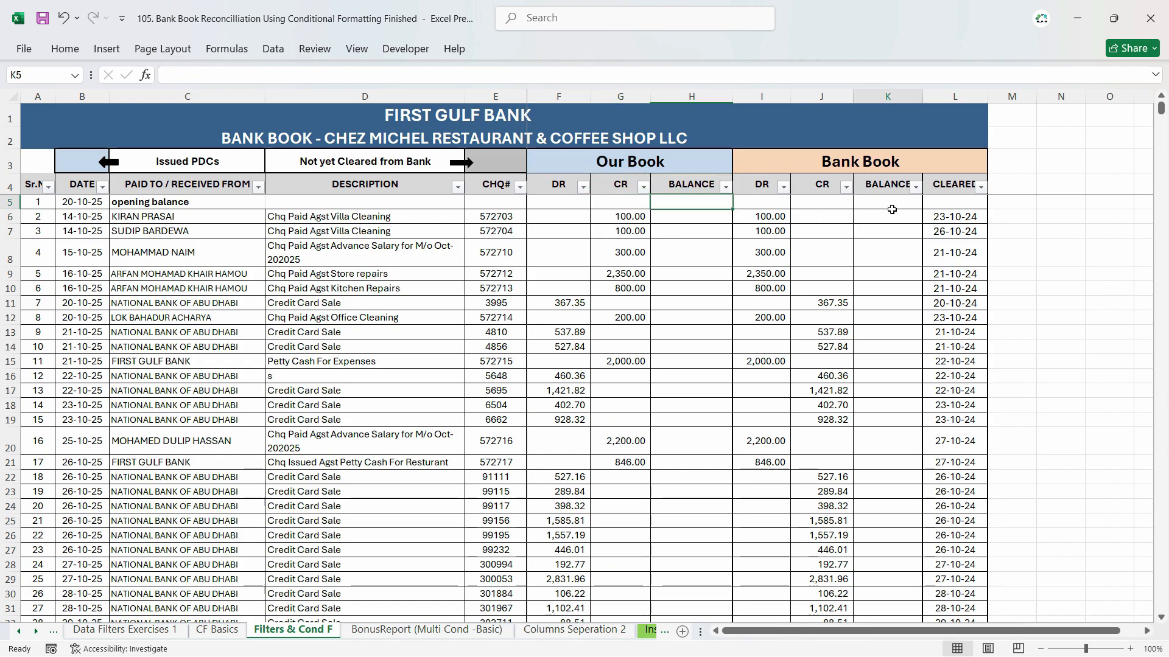
{"action": "left_click", "coordinate": [675, 205]}
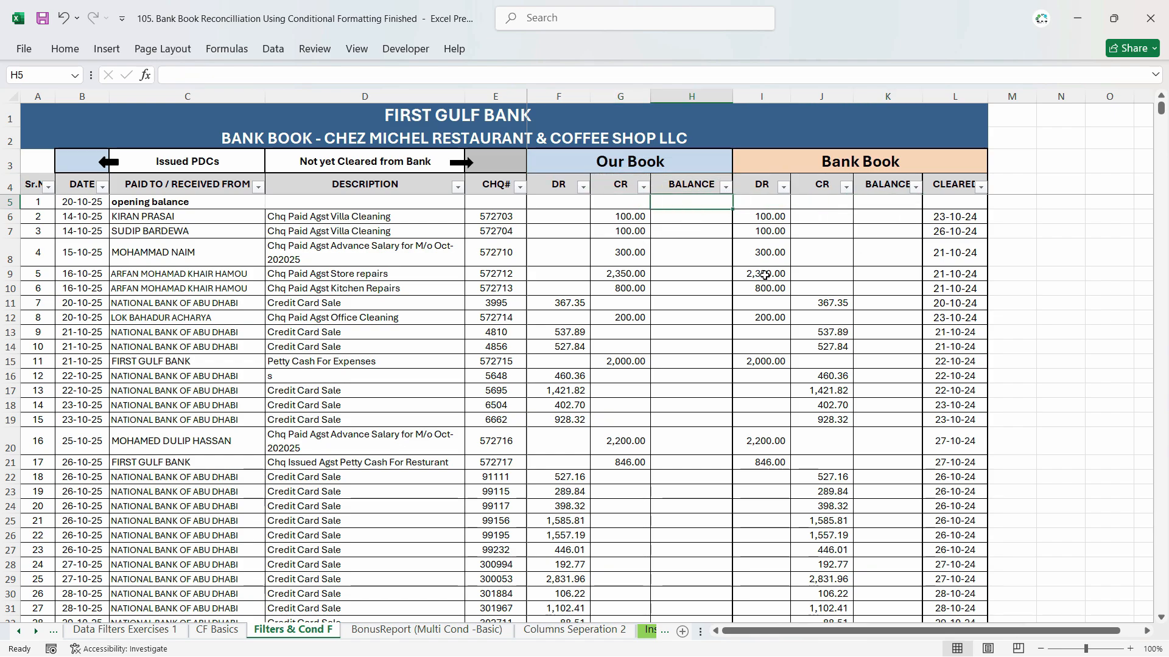
{"action": "type", "text": "200,"}
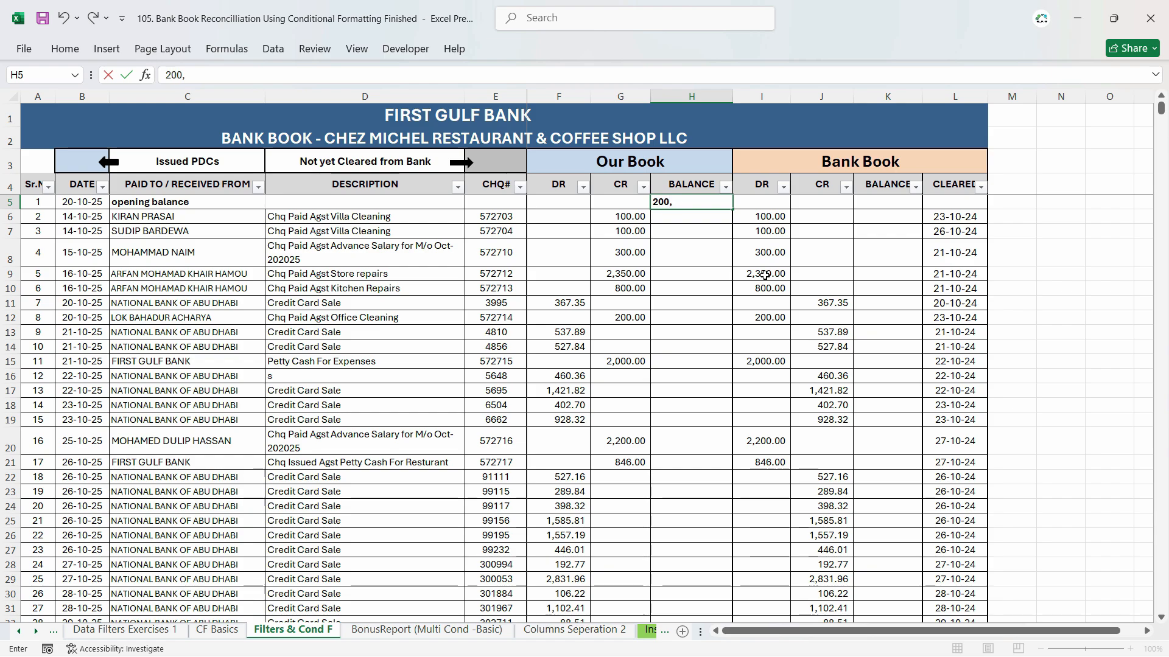
{"action": "type", "text": "000"}
{"action": "key", "text": "Return"}
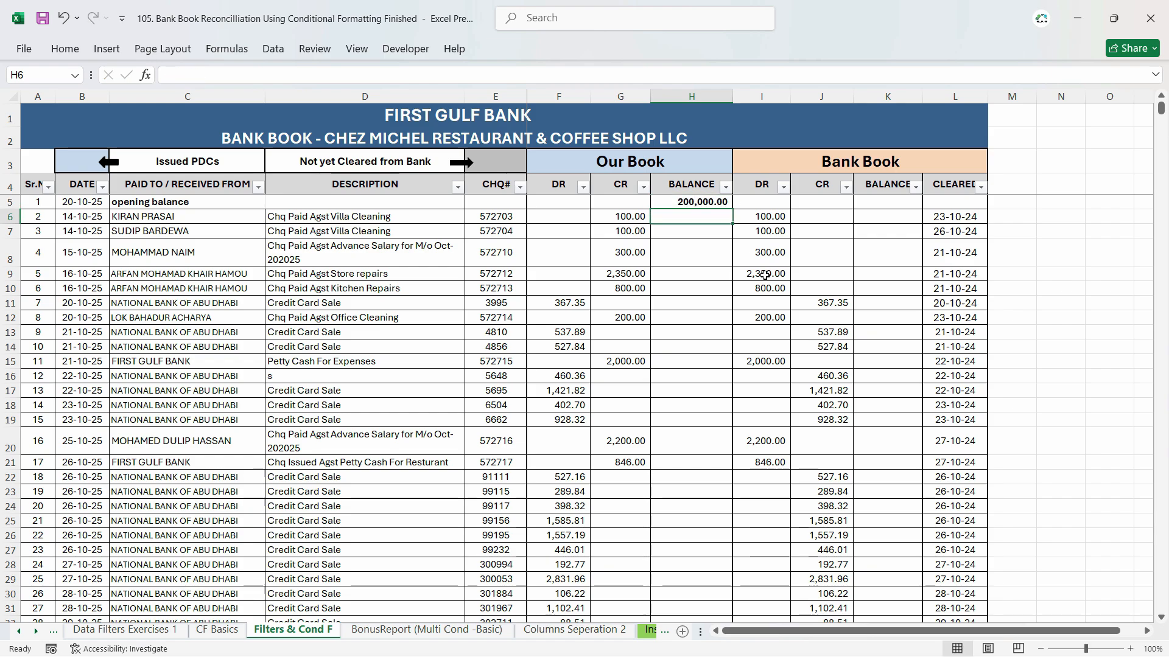
- Enter 200,000 as the opening balance in the Bank Book balance column, cell K5
{"action": "key", "text": "Up"}
{"action": "key", "text": "Right"}
{"action": "key", "text": "Right"}
{"action": "key", "text": "Right"}
{"action": "type", "text": "200,00"}
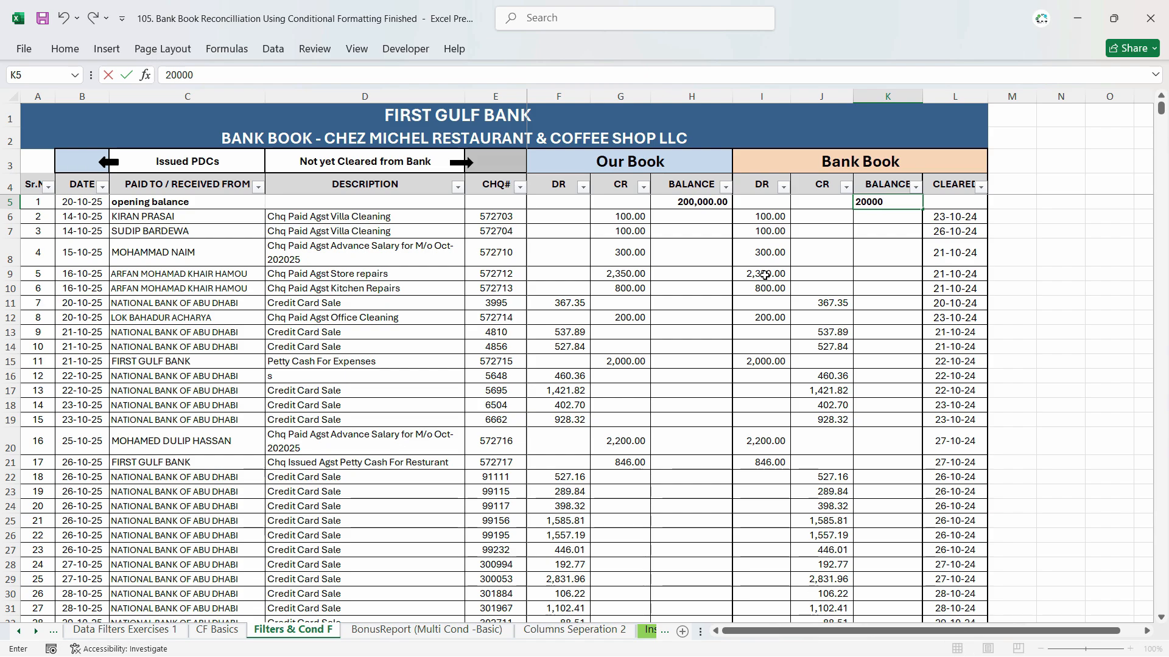
{"action": "type", "text": "0"}
{"action": "key", "text": "Return"}
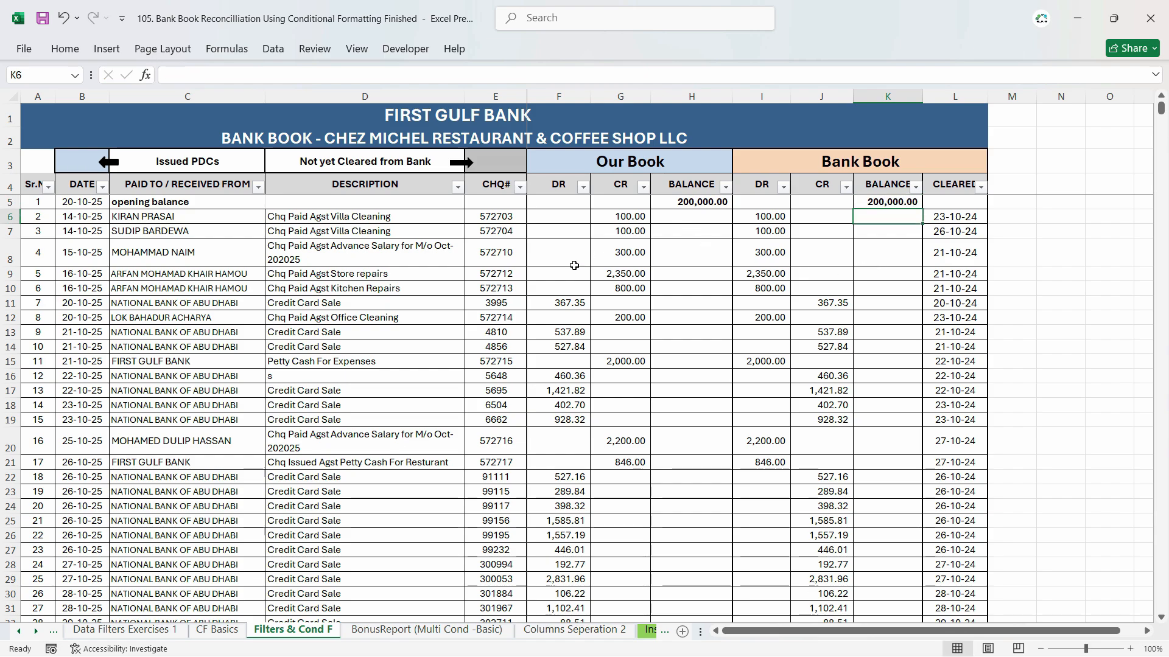
- Examine the first credit entry and the first debit entry recorded under Our Book
{"action": "left_click", "coordinate": [615, 219]}
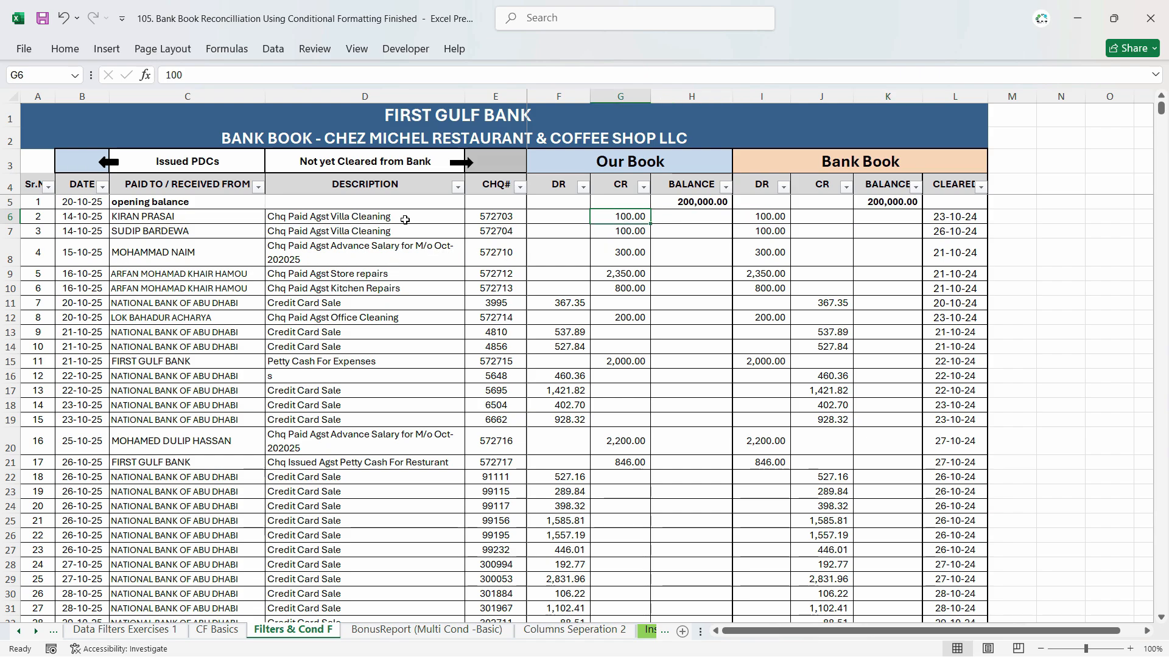
{"action": "left_click", "coordinate": [570, 307]}
{"action": "double_click", "coordinate": [571, 307]}
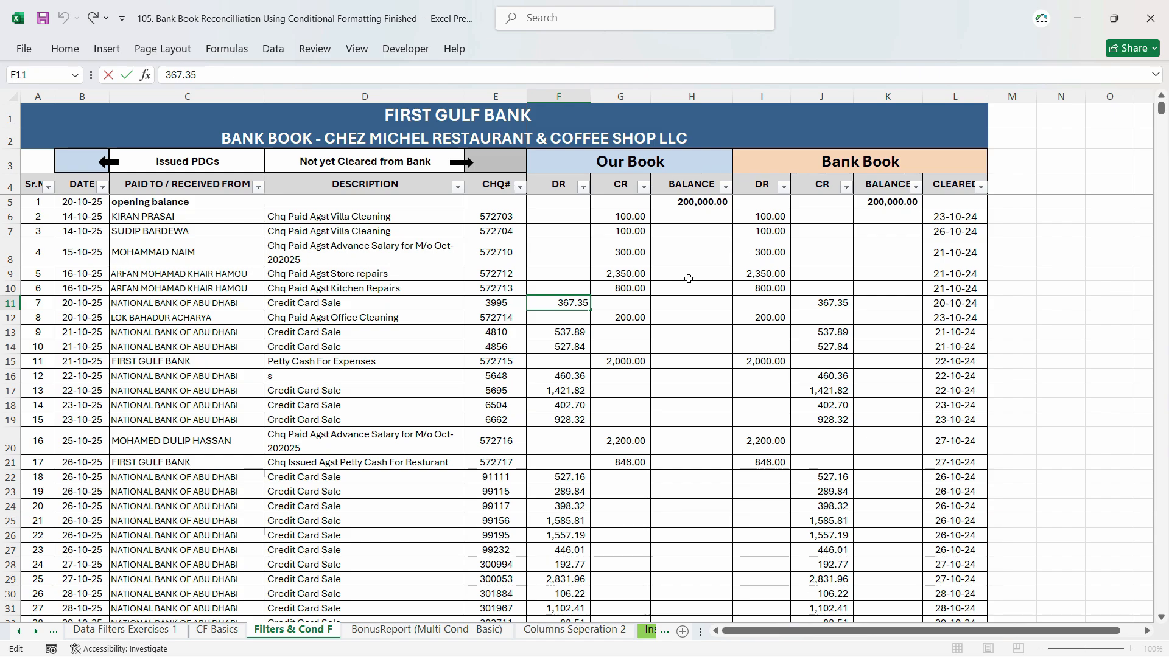
{"action": "double_click", "coordinate": [642, 217]}
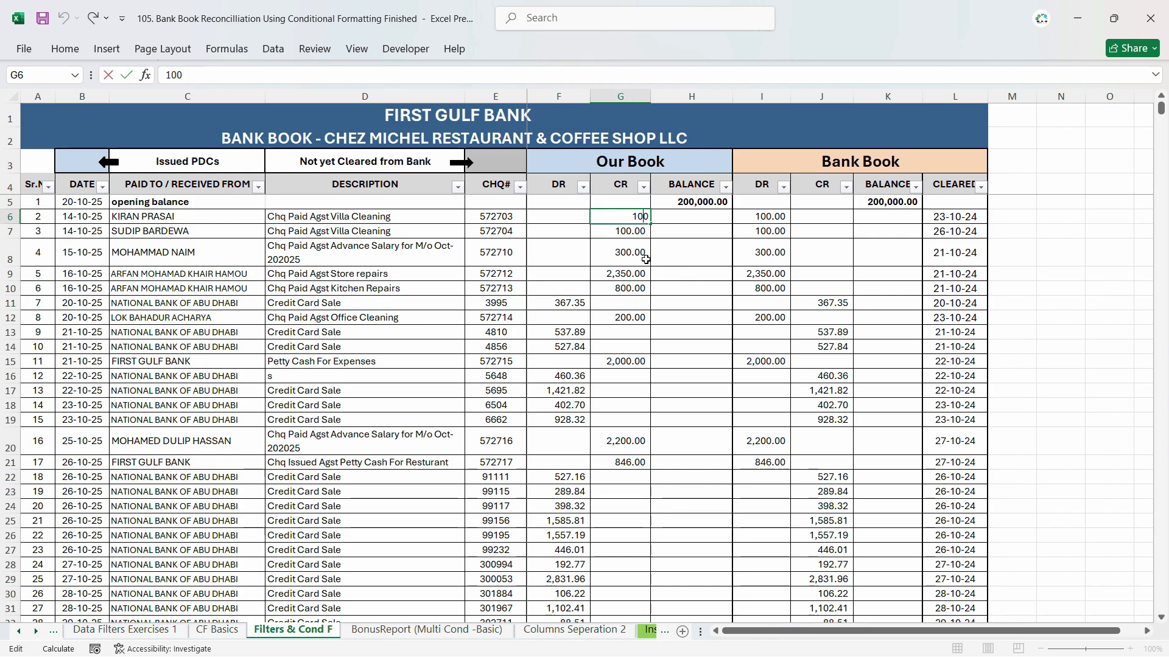
{"action": "key", "text": "Escape"}
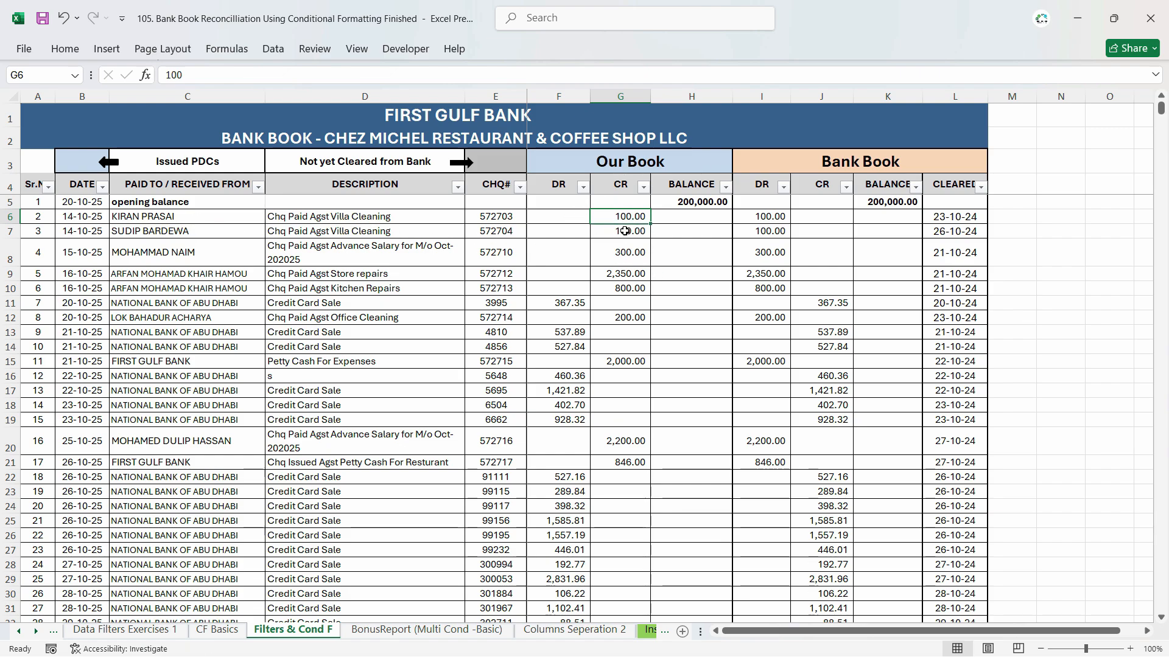
{"action": "scroll", "coordinate": [623, 228], "scroll_direction": "up", "scroll_amount": 1}
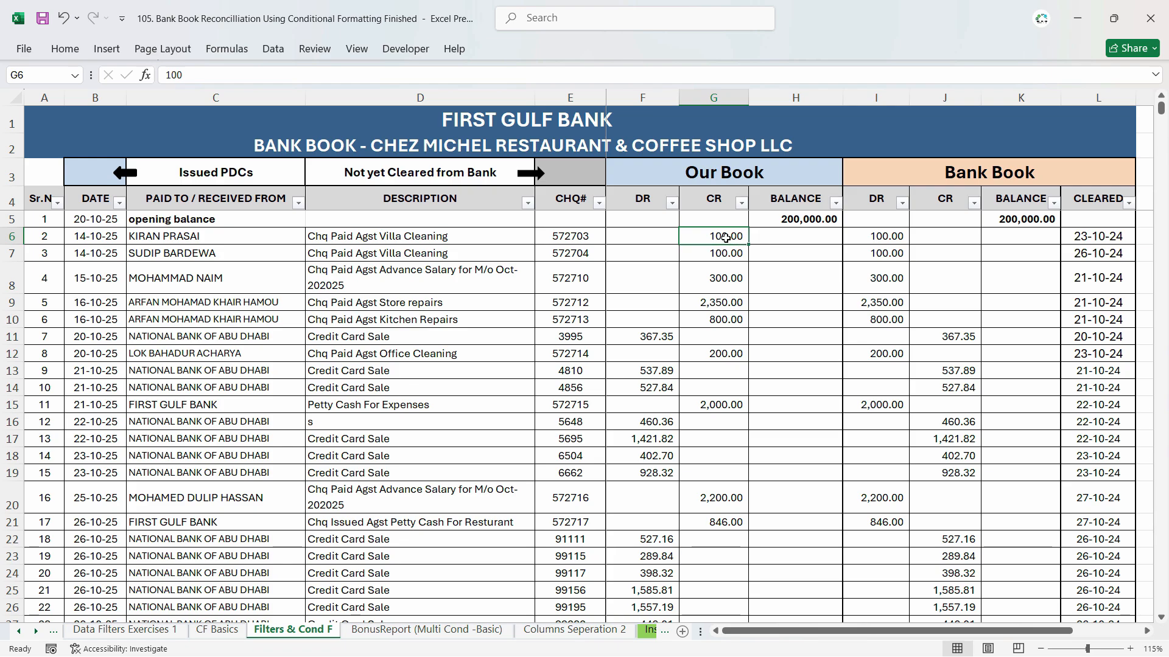
- Clear the Bank Book debit of the first cheque in I6 and re-enter it as 100
{"action": "left_click", "coordinate": [894, 237]}
{"action": "key", "text": "Delete"}
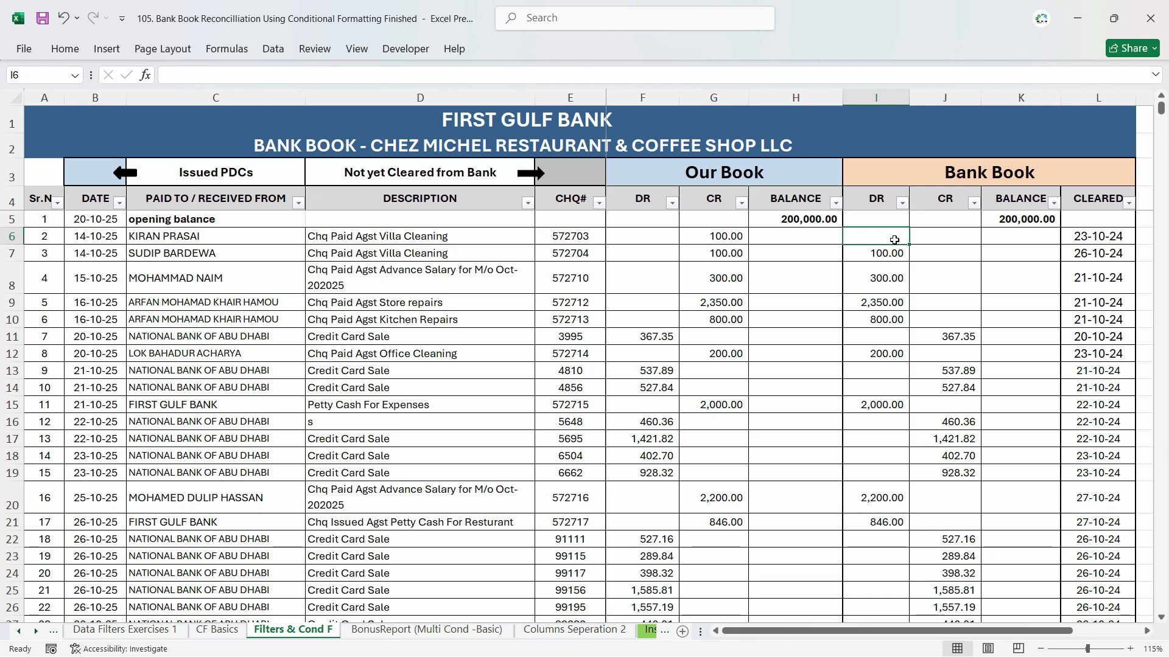
{"action": "type", "text": "100"}
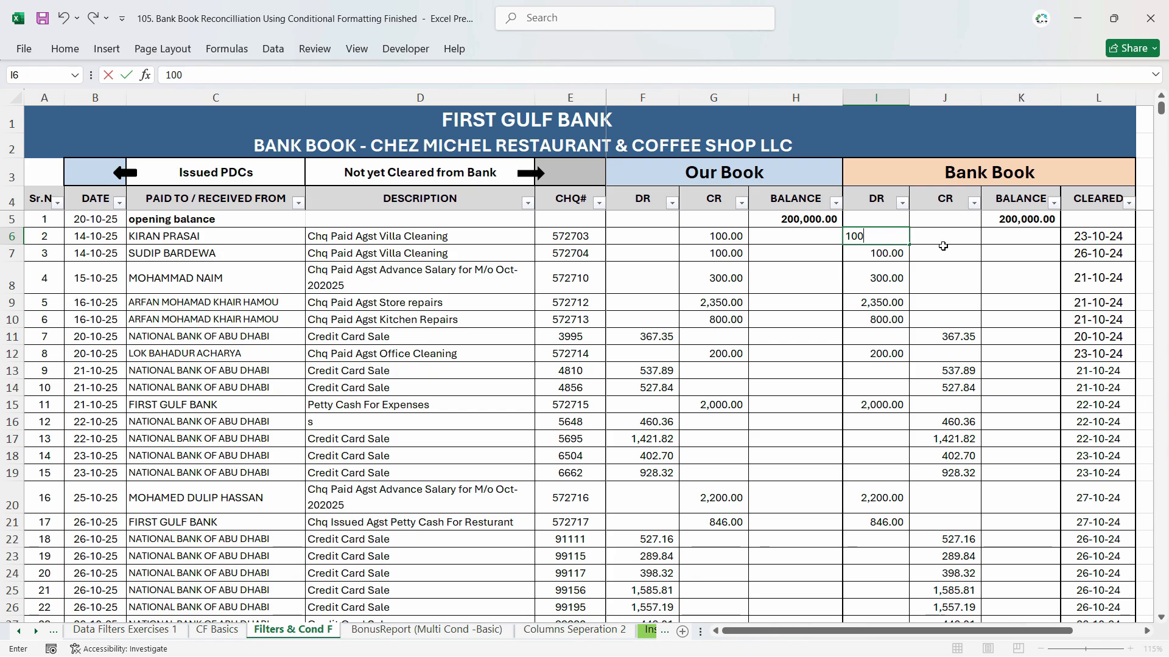
{"action": "key", "text": "Return"}
- Examine the first cheque's cleared date and bank debit along with the cheque number column
{"action": "left_click", "coordinate": [1117, 238]}
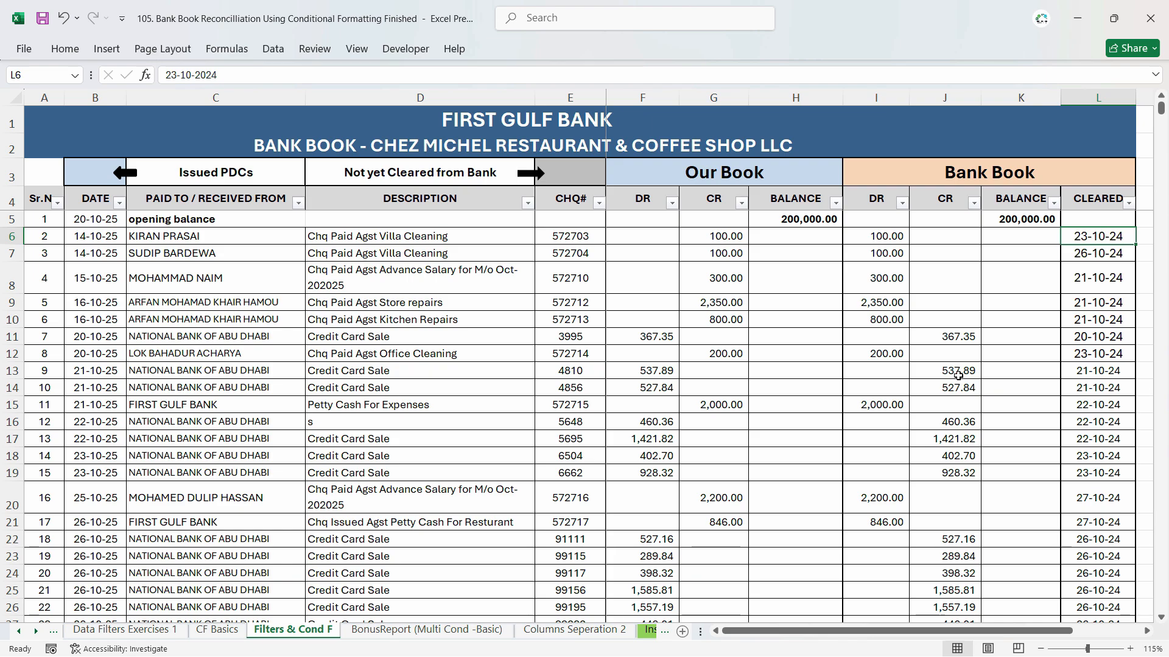
{"action": "left_click", "coordinate": [569, 99]}
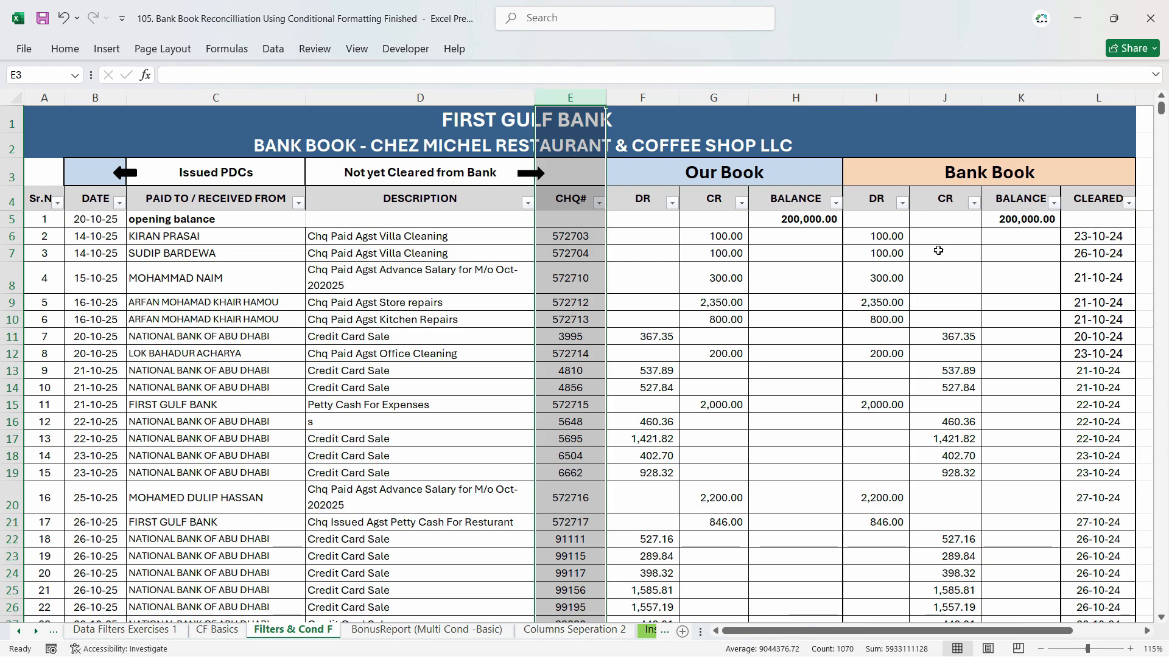
{"action": "left_click", "coordinate": [888, 237]}
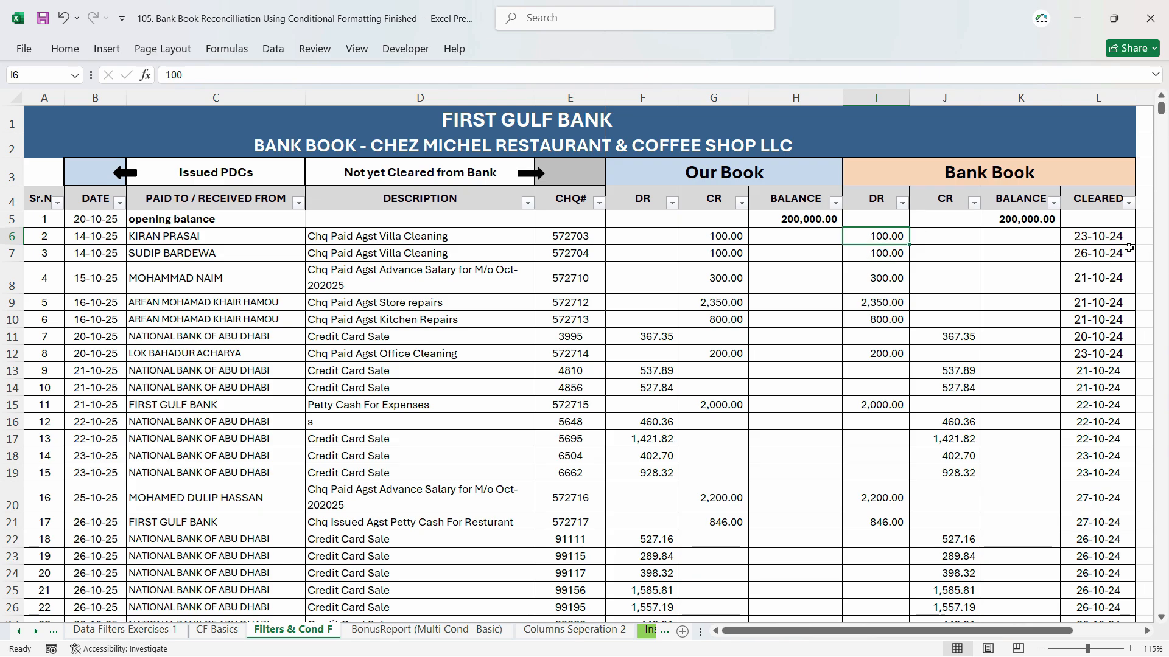
{"action": "left_click", "coordinate": [1107, 236]}
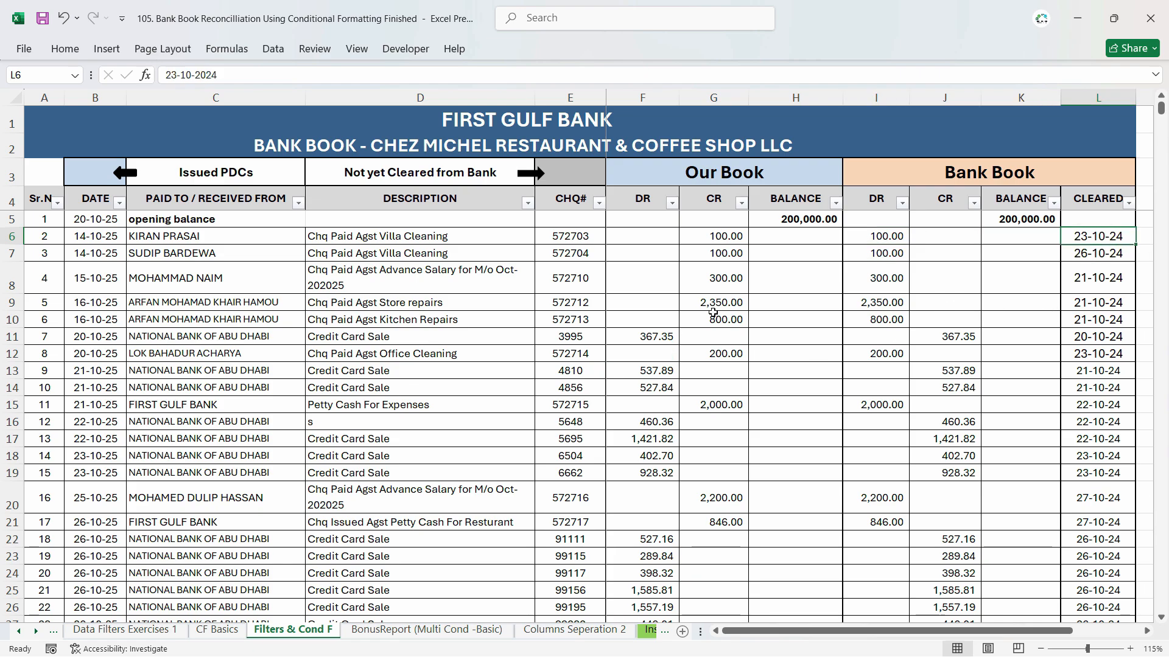
- Examine the opening balance, the first row's debit and credit, and the empty balance cells below them in Our Book
{"action": "left_click", "coordinate": [806, 242]}
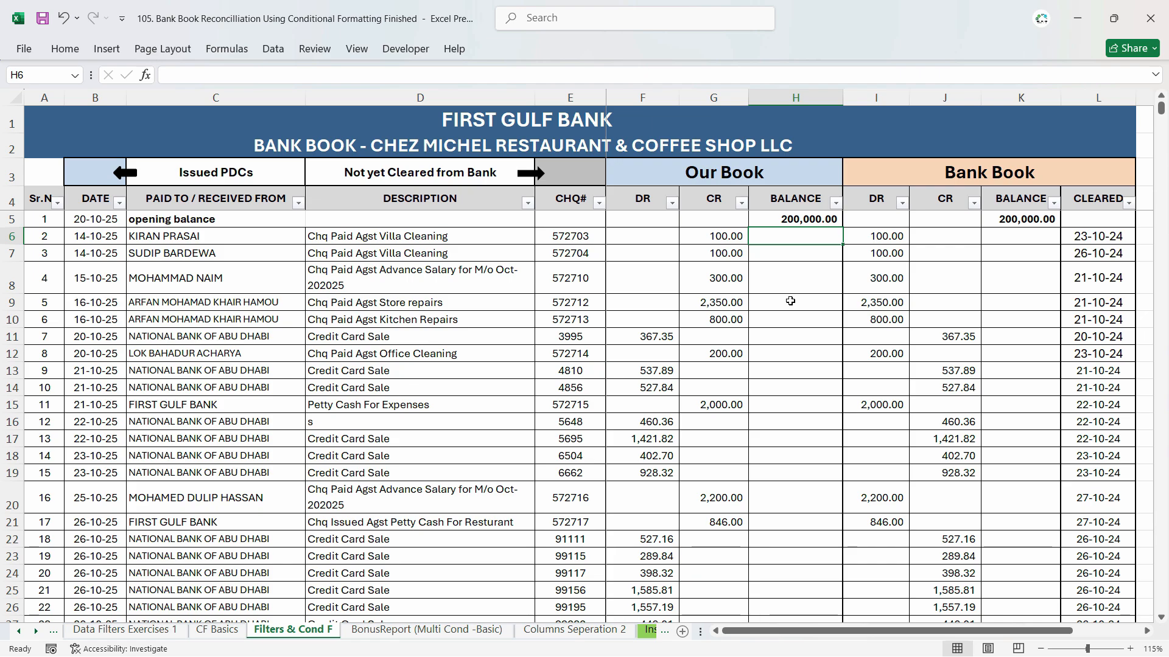
{"action": "left_click", "coordinate": [800, 221]}
{"action": "left_click", "coordinate": [803, 238]}
{"action": "left_click", "coordinate": [798, 220]}
{"action": "left_click", "coordinate": [673, 241]}
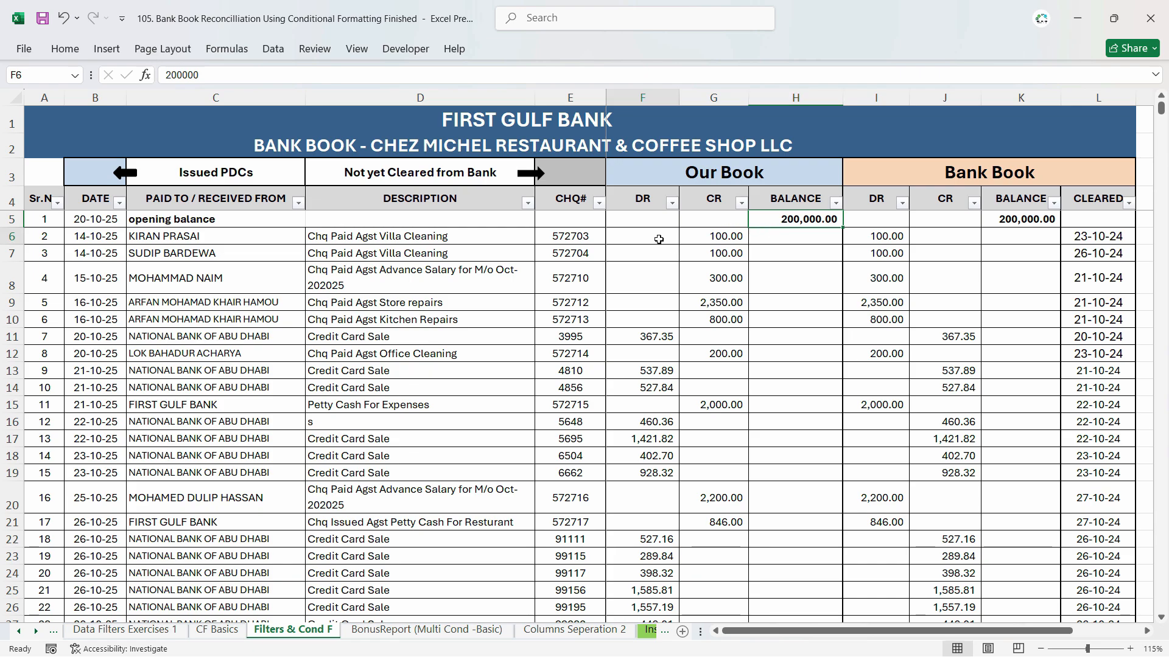
{"action": "left_click", "coordinate": [719, 238]}
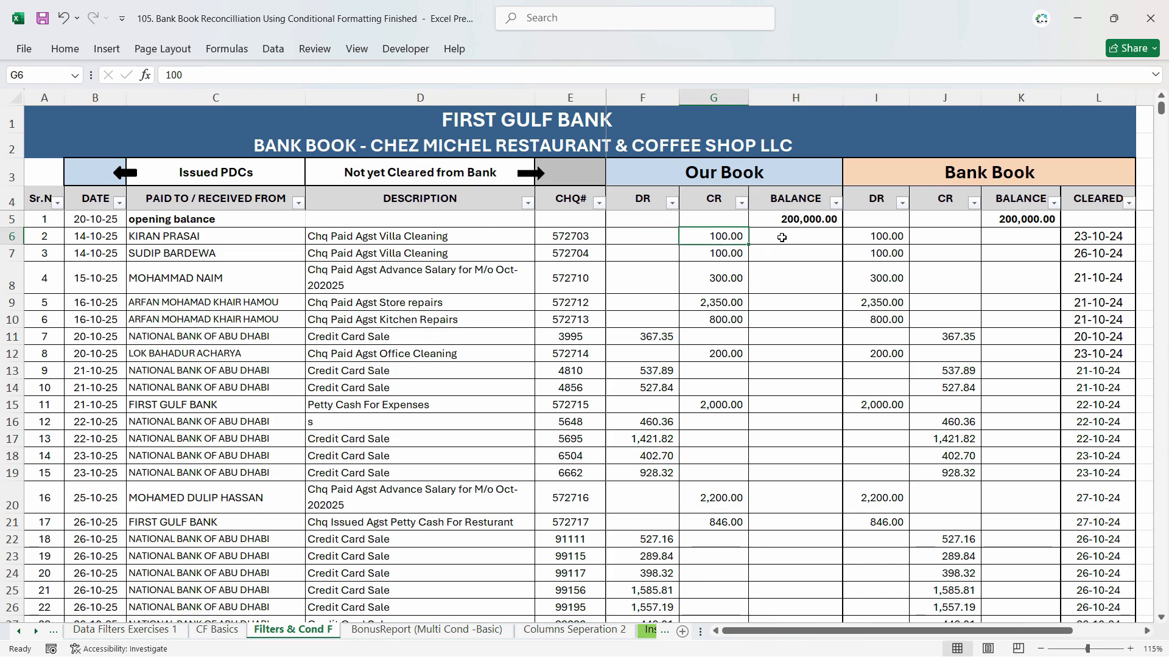
{"action": "left_click", "coordinate": [782, 238]}
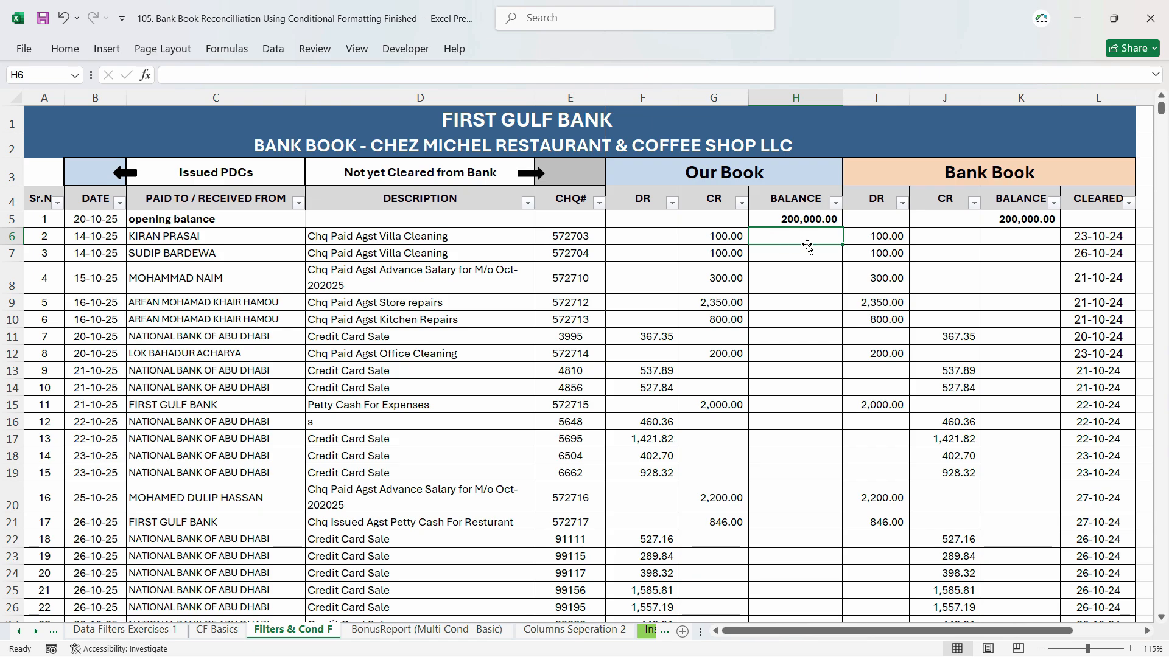
{"action": "left_click", "coordinate": [809, 252]}
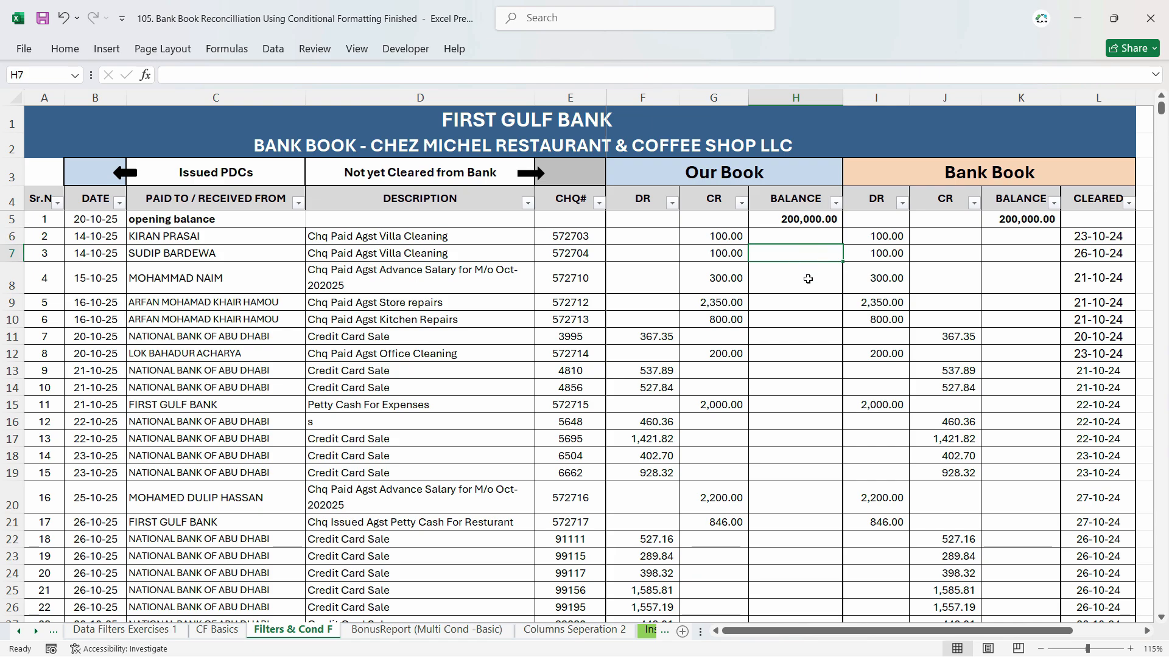
{"action": "left_click", "coordinate": [808, 281]}
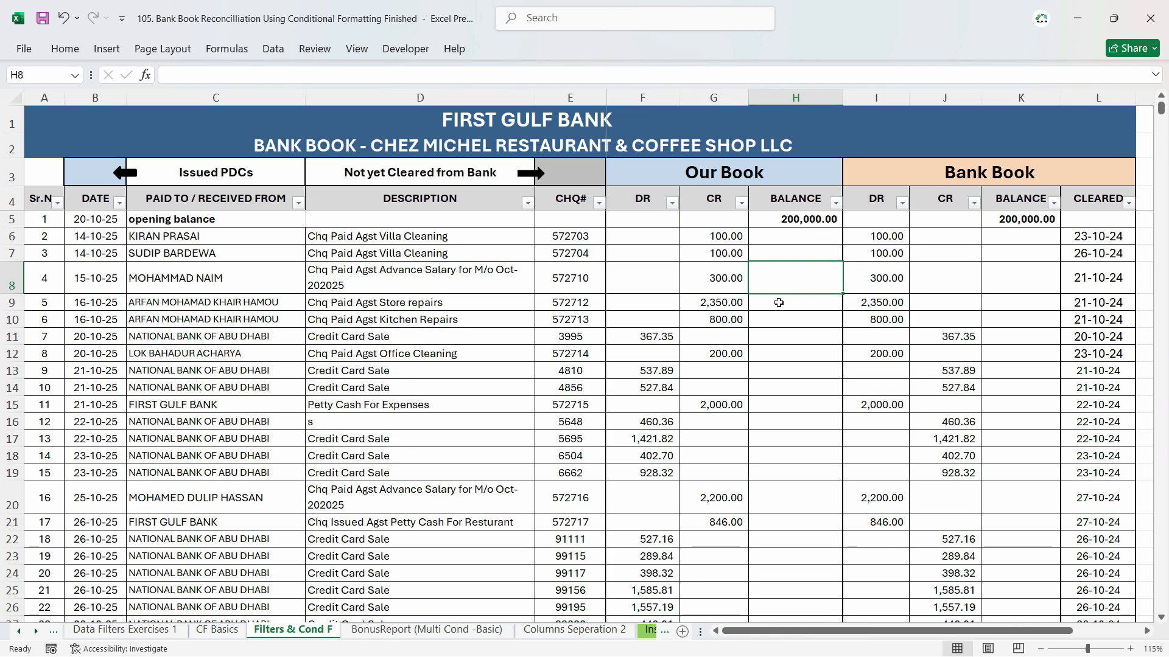
{"action": "left_click", "coordinate": [795, 238]}
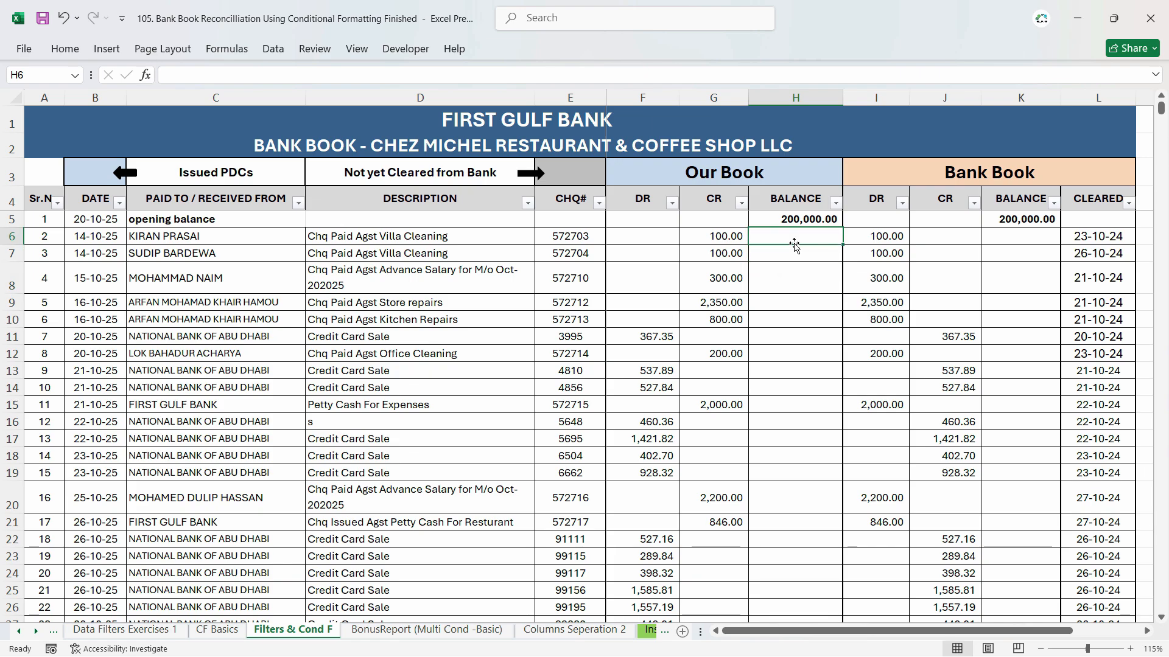
{"action": "left_click", "coordinate": [795, 258]}
{"action": "left_click", "coordinate": [794, 283]}
{"action": "left_click", "coordinate": [793, 306]}
{"action": "left_click", "coordinate": [794, 316]}
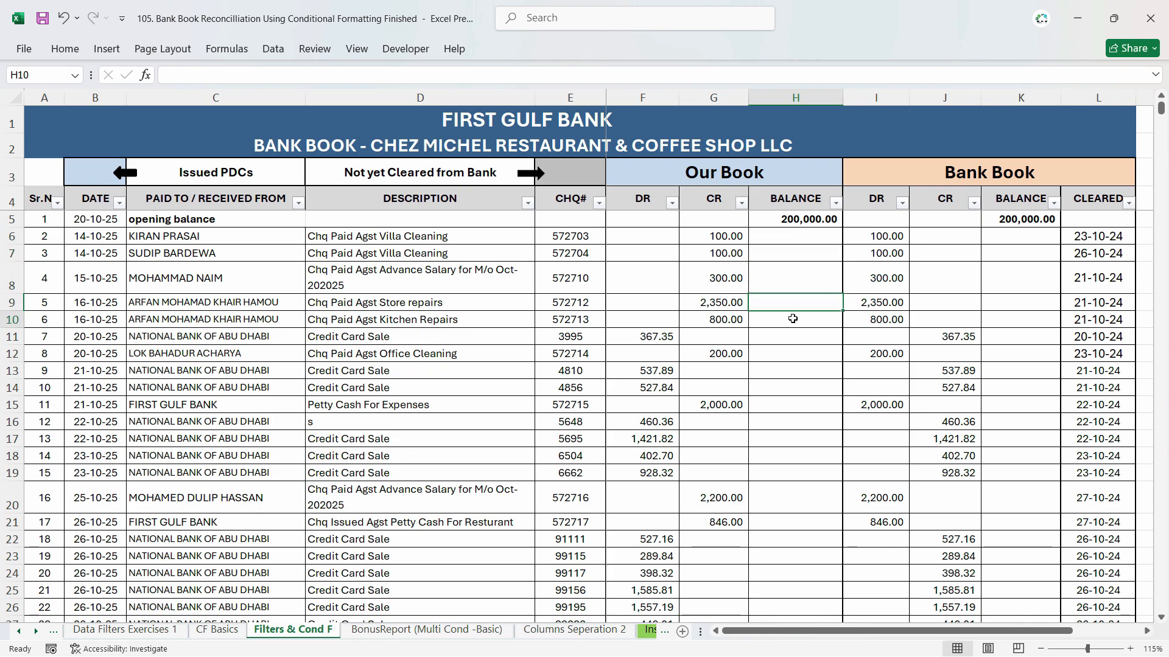
{"action": "left_click", "coordinate": [793, 338]}
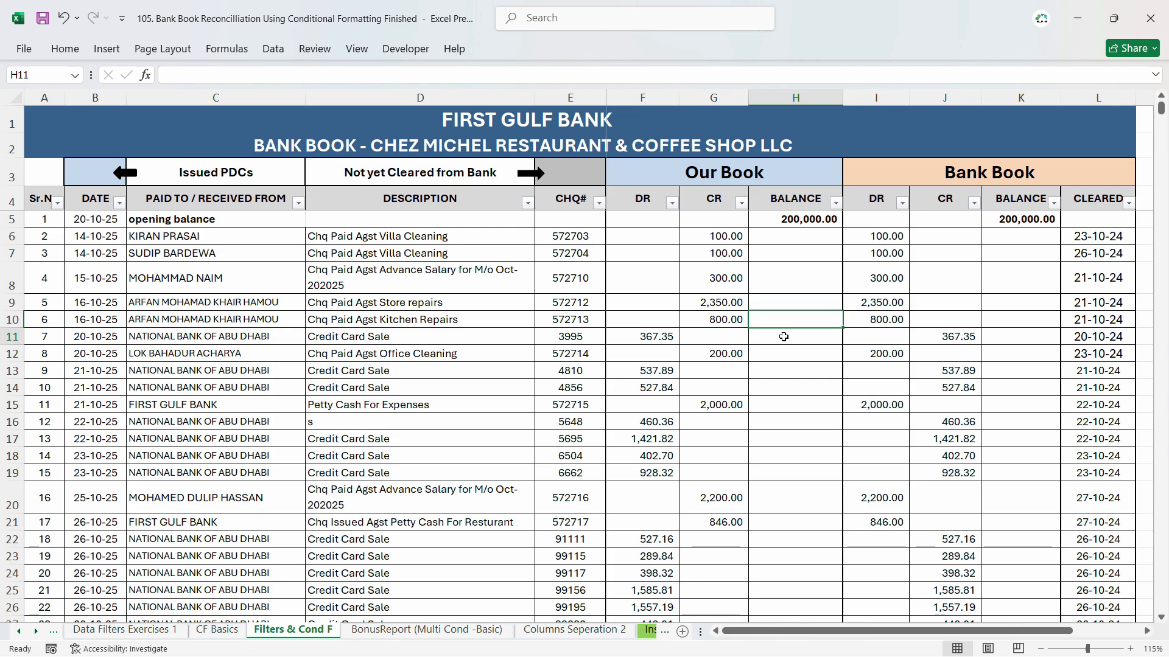
- Enter the running balance formula =H5+F6-G6 in the Our Book balance cell H6
{"action": "left_click", "coordinate": [799, 236]}
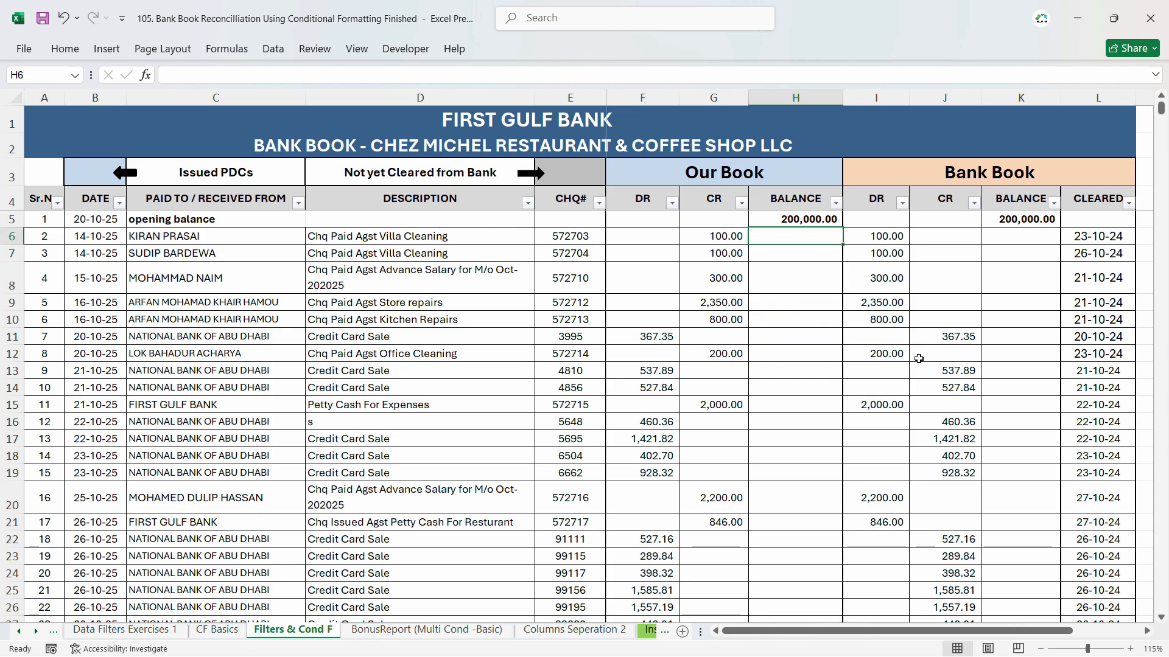
{"action": "type", "text": "="}
{"action": "left_click", "coordinate": [807, 220]}
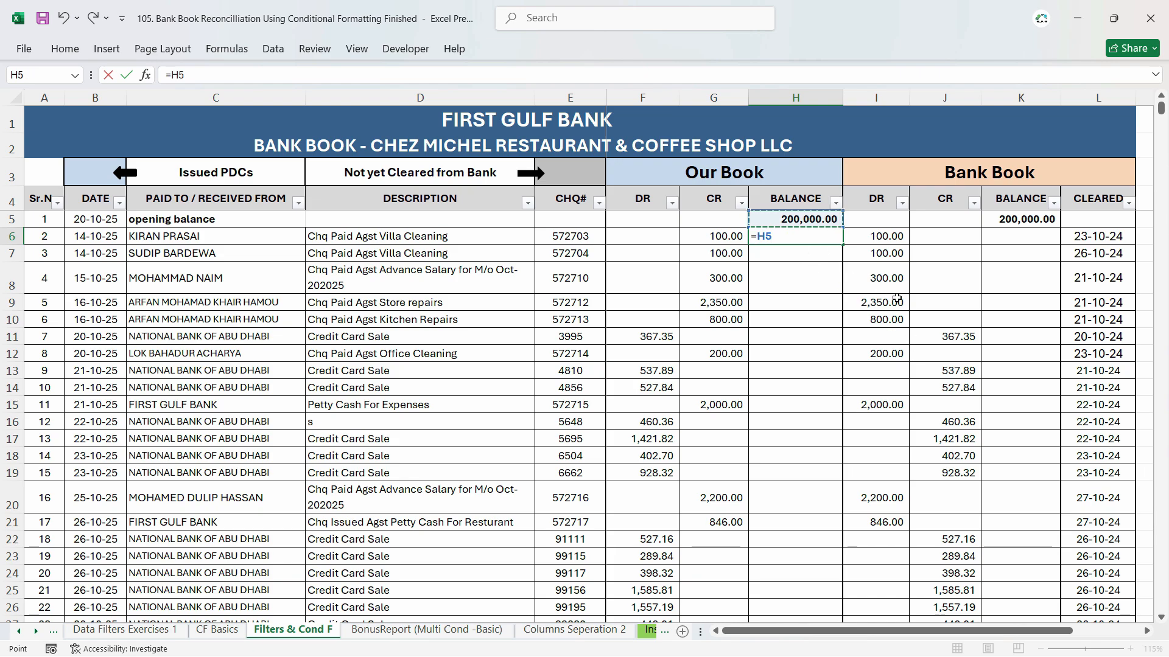
{"action": "type", "text": "+"}
{"action": "left_click", "coordinate": [644, 239]}
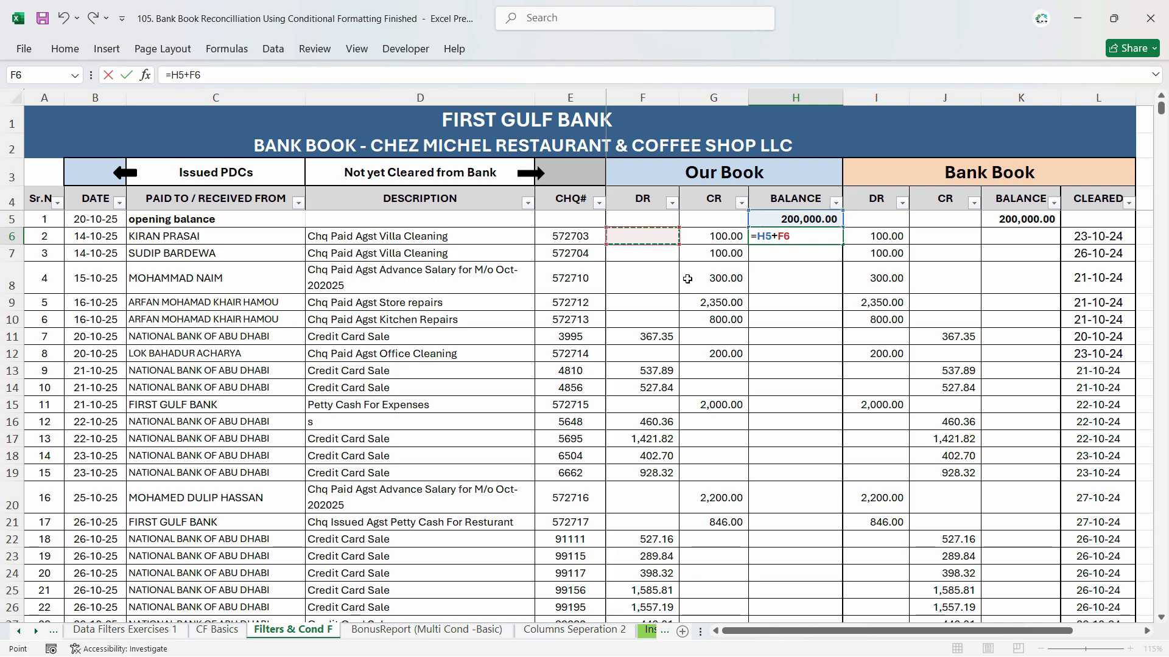
{"action": "type", "text": "-"}
{"action": "left_click", "coordinate": [737, 238]}
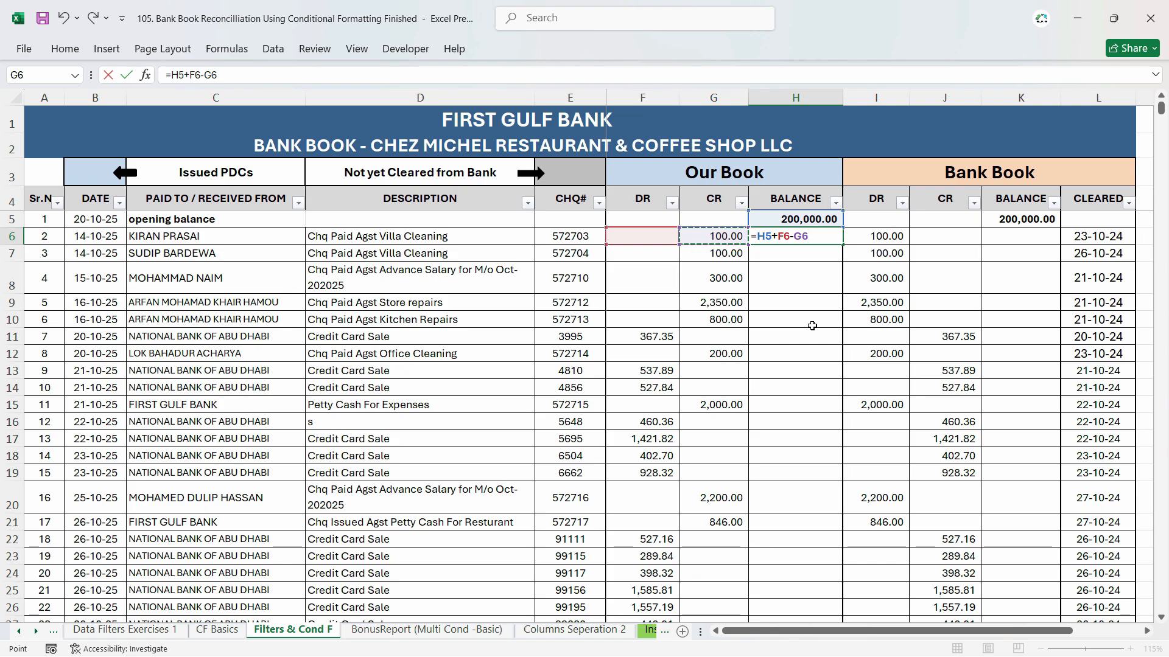
{"action": "key", "text": "Return"}
- Review the running balance formula in H6 and fill it down to H7
{"action": "left_click", "coordinate": [807, 242]}
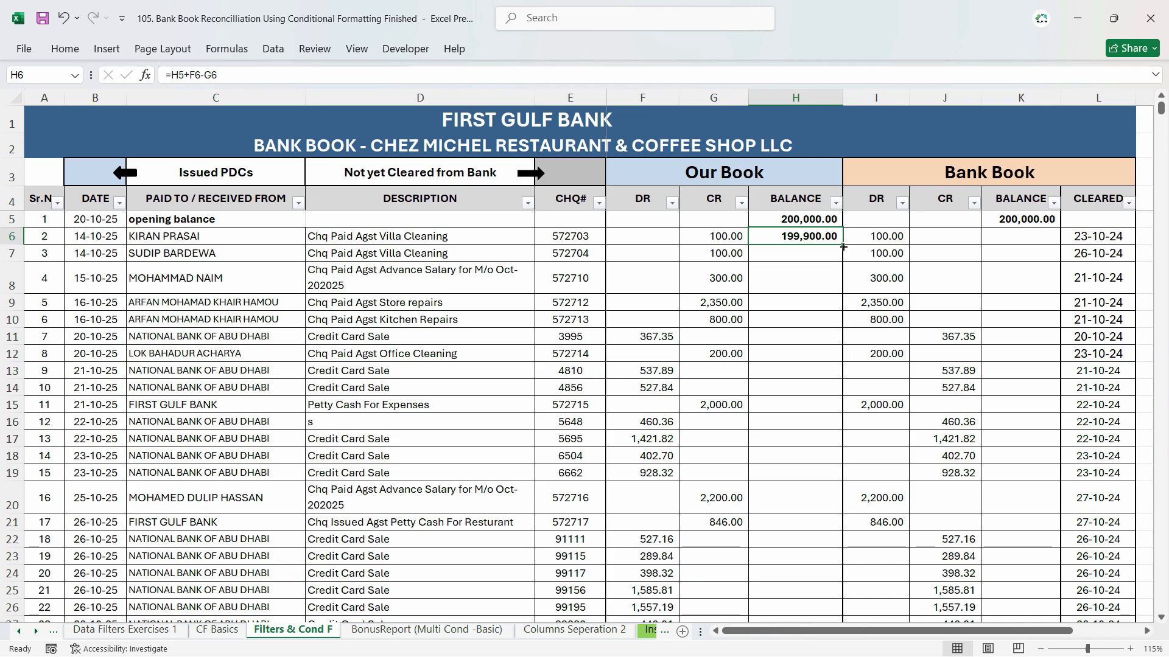
{"action": "double_click", "coordinate": [817, 241]}
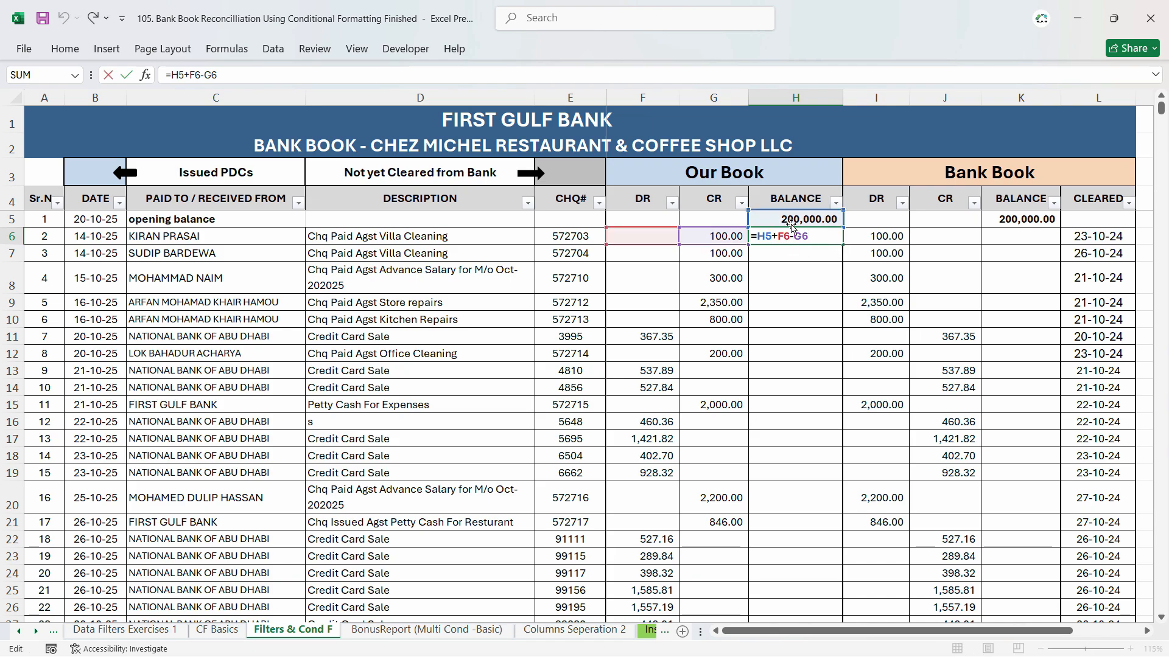
{"action": "key", "text": "Escape"}
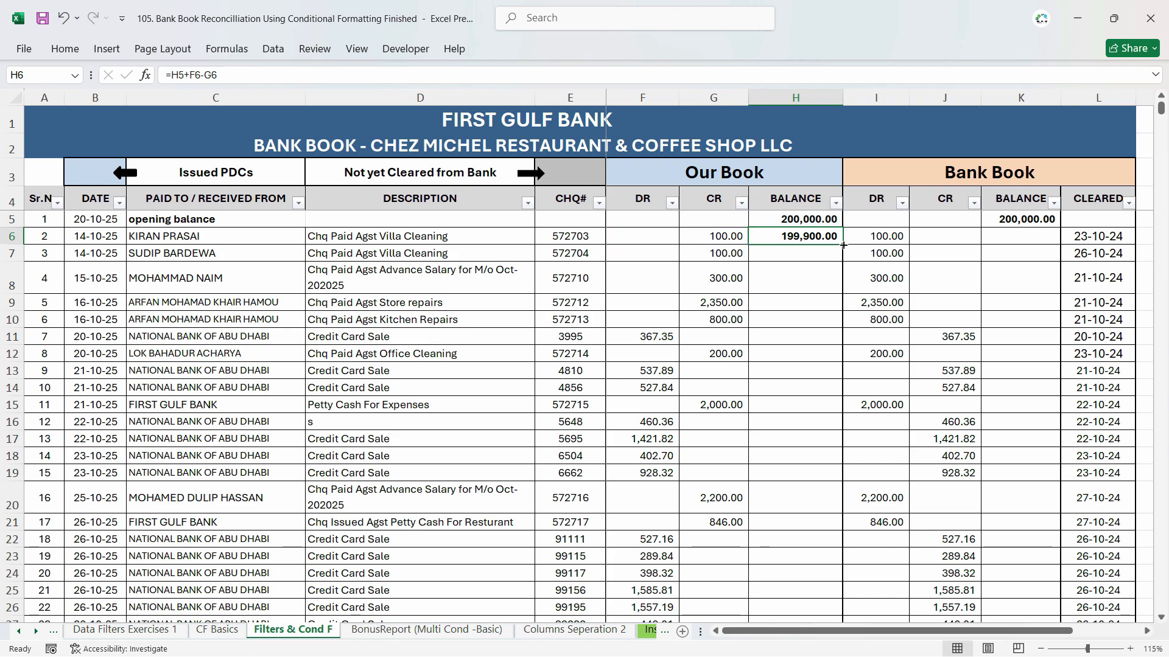
{"action": "left_click_drag", "start_coordinate": [843, 245], "coordinate": [843, 260]}
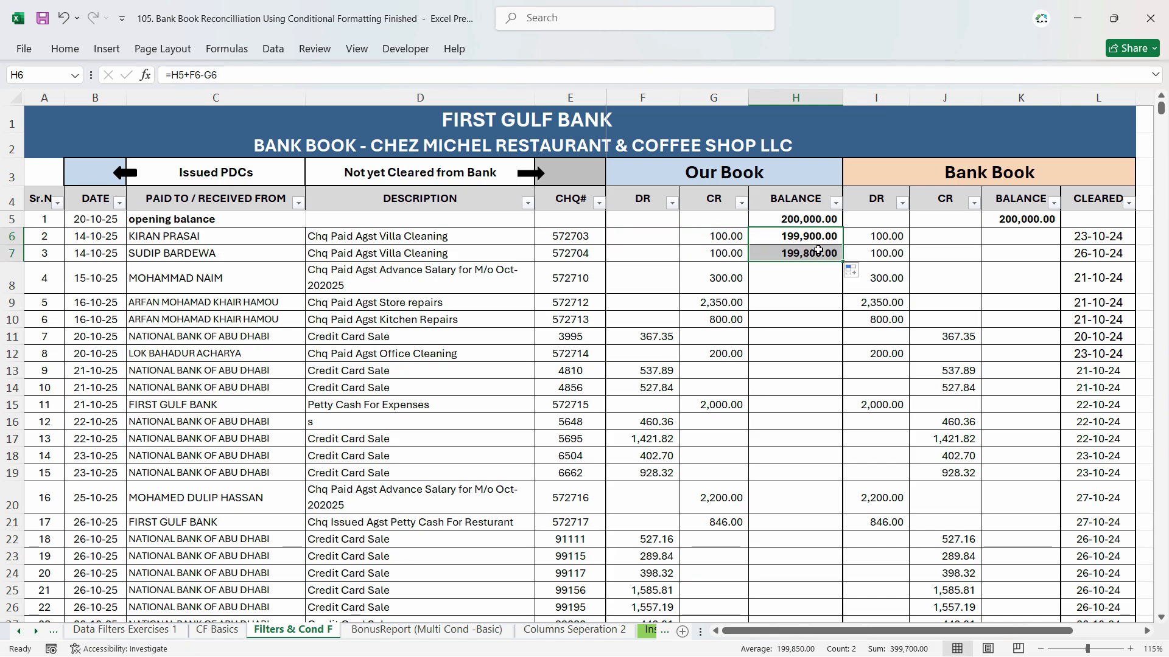
- Check the running balance formula in H7, extend it to H8, and fill it down the rest of the Our Book balance column
{"action": "double_click", "coordinate": [818, 255]}
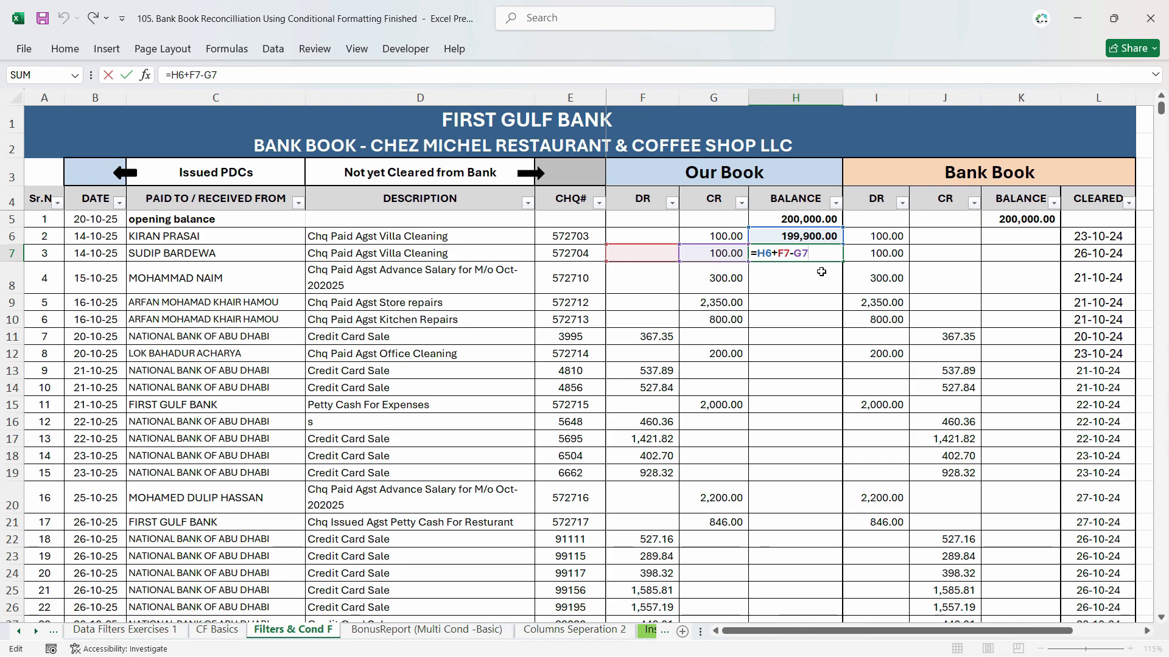
{"action": "key", "text": "ctrl+Return"}
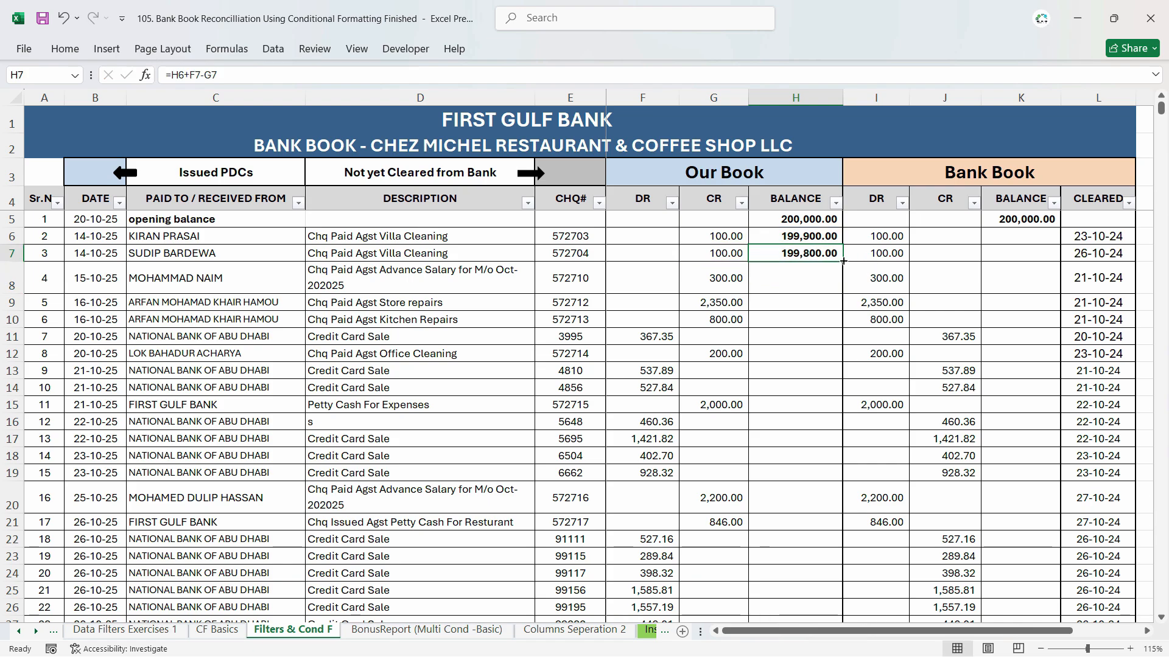
{"action": "left_click_drag", "start_coordinate": [844, 261], "coordinate": [842, 293]}
{"action": "key", "text": "F2"}
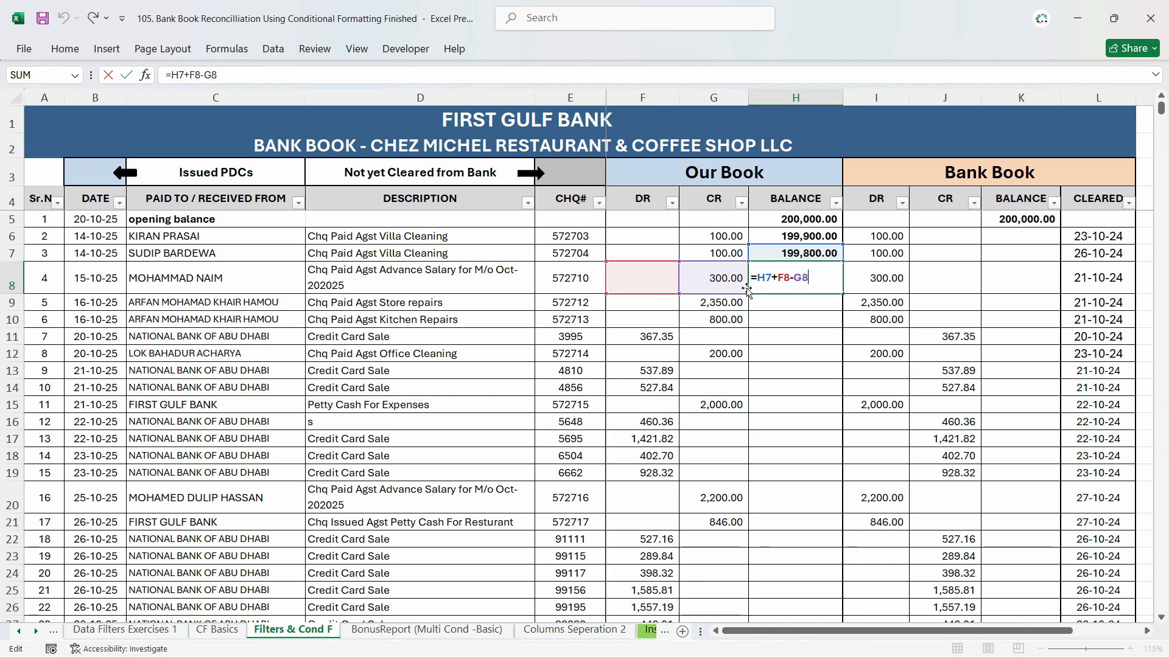
{"action": "key", "text": "Escape"}
{"action": "double_click", "coordinate": [843, 294]}
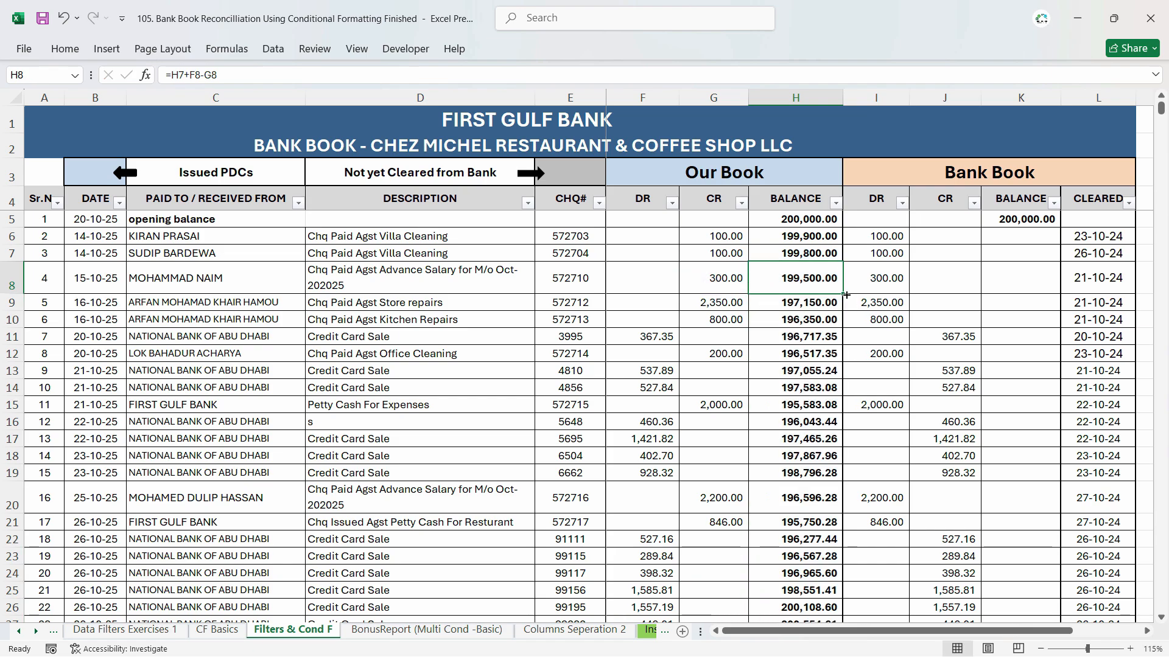
{"action": "left_click", "coordinate": [784, 340]}
{"action": "scroll", "coordinate": [791, 341], "scroll_direction": "down", "scroll_amount": 20}
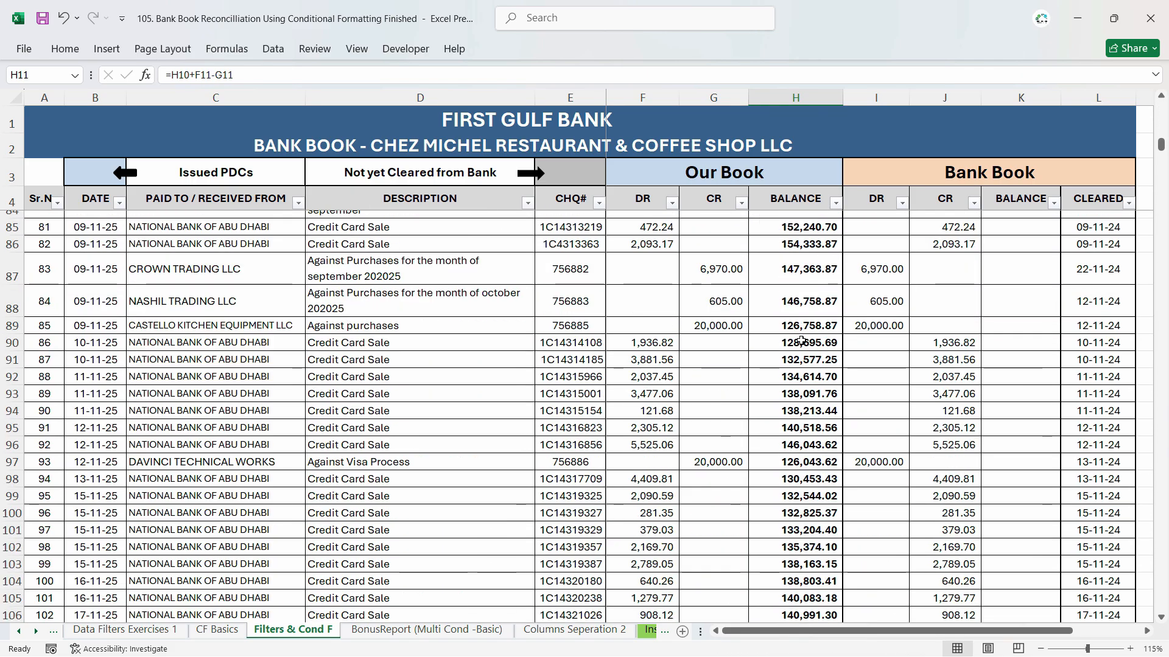
{"action": "left_click_drag", "start_coordinate": [1161, 147], "coordinate": [1166, 173]}
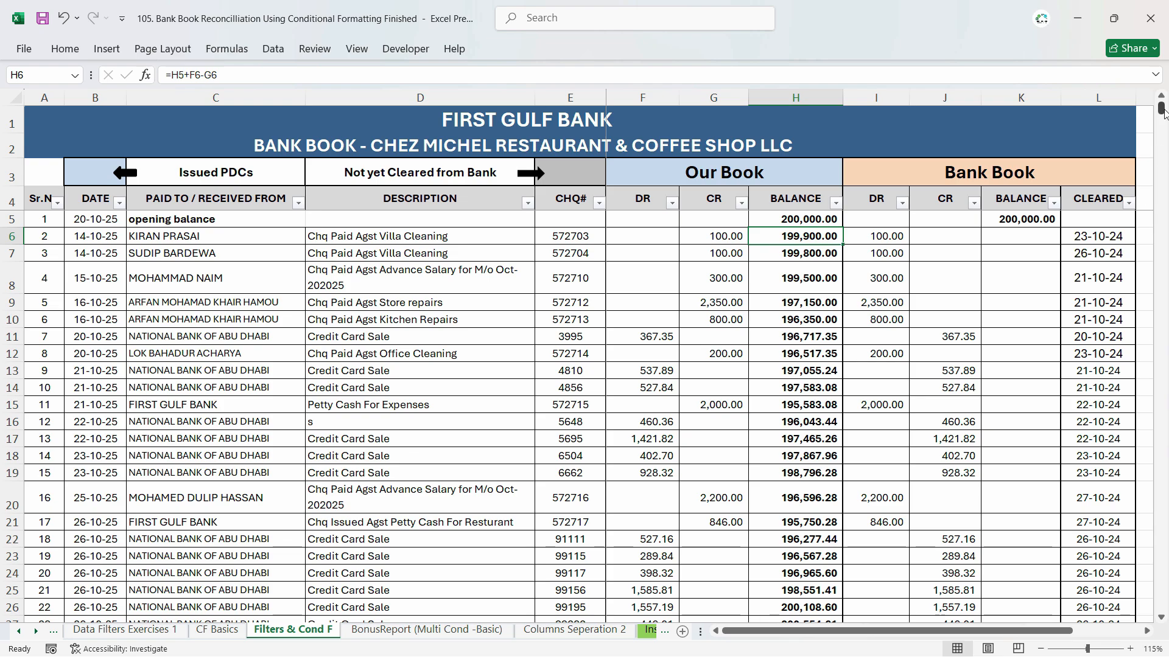
- Try the running balance formula =K5+I6-J6 in the Bank Book balance cell K6
{"action": "left_click", "coordinate": [992, 237]}
{"action": "left_click", "coordinate": [1024, 218]}
{"action": "left_click", "coordinate": [1022, 239]}
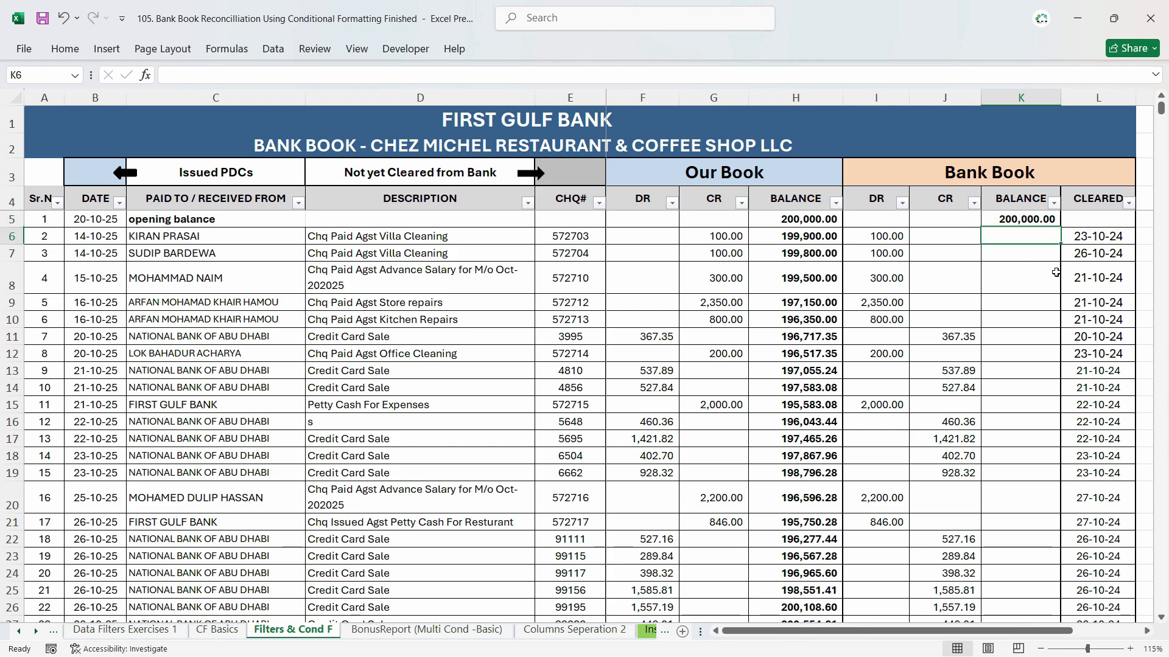
{"action": "type", "text": "="}
{"action": "key", "text": "Up"}
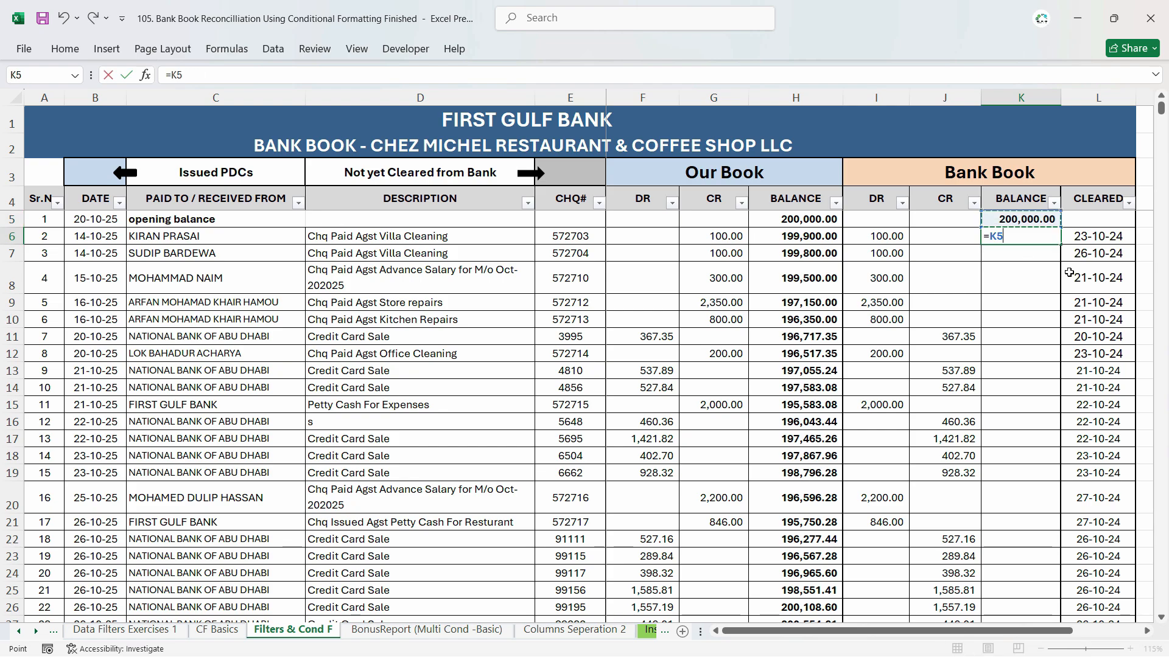
{"action": "type", "text": "+"}
{"action": "key", "text": "Left"}
{"action": "key", "text": "Left"}
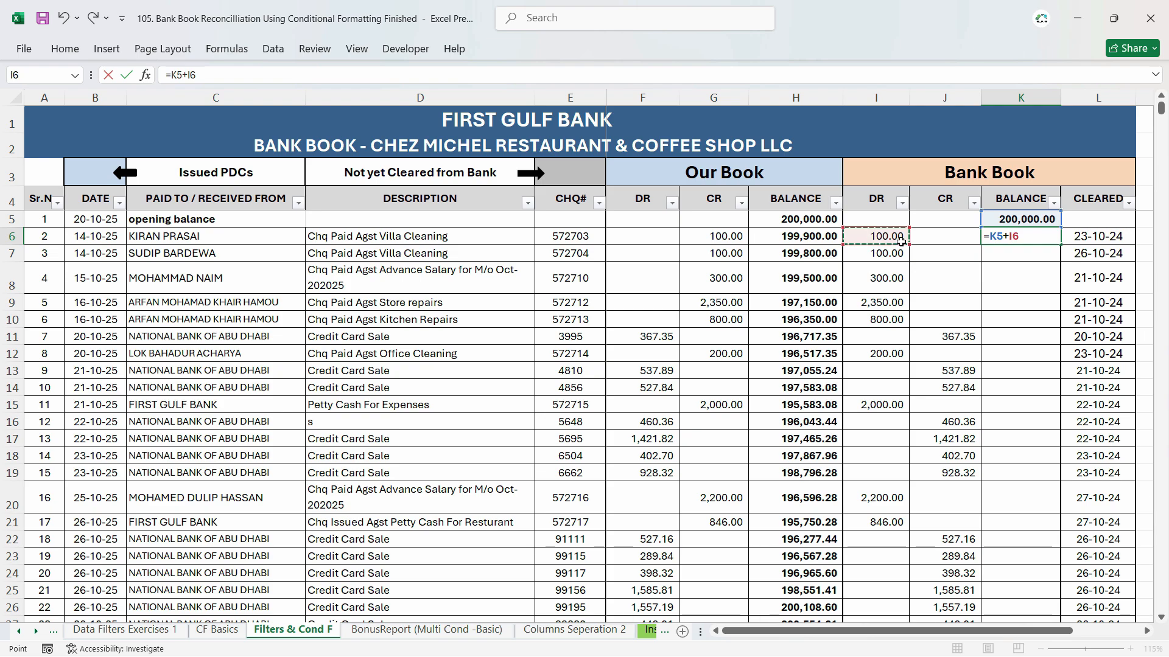
{"action": "type", "text": "-"}
{"action": "left_click", "coordinate": [949, 244]}
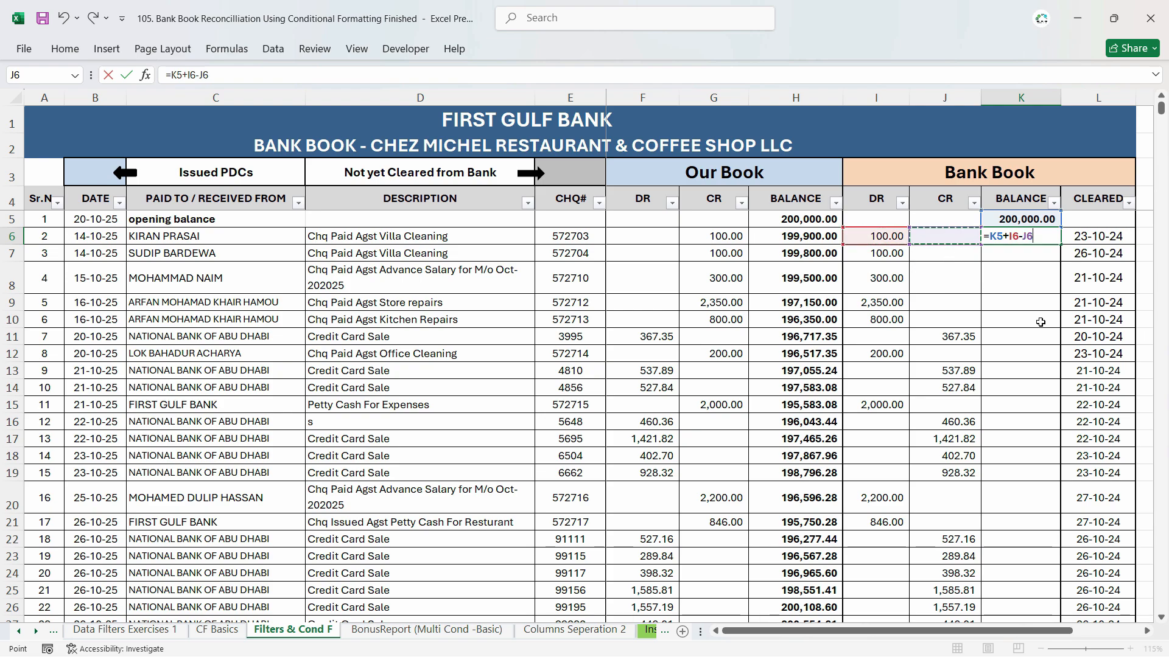
{"action": "key", "text": "ctrl+Return"}
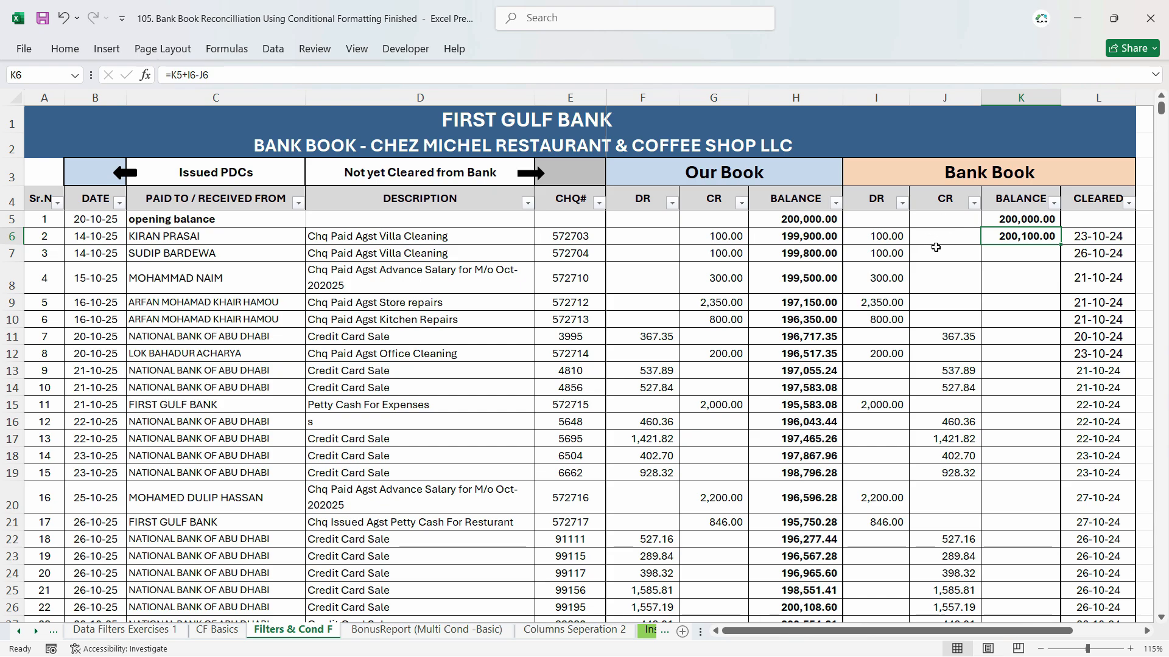
- Compare the first-row balances of both books and replace the formula in K6 with =K5+J6-I6
{"action": "left_click", "coordinate": [805, 243]}
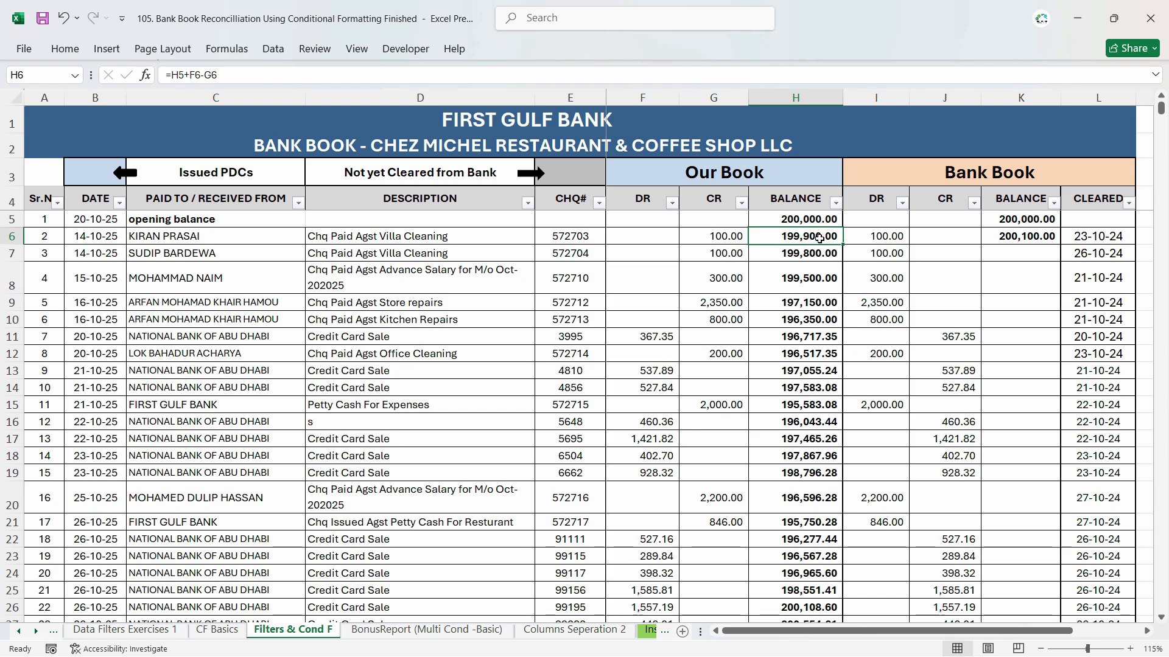
{"action": "double_click", "coordinate": [1022, 239]}
{"action": "key", "text": "Escape"}
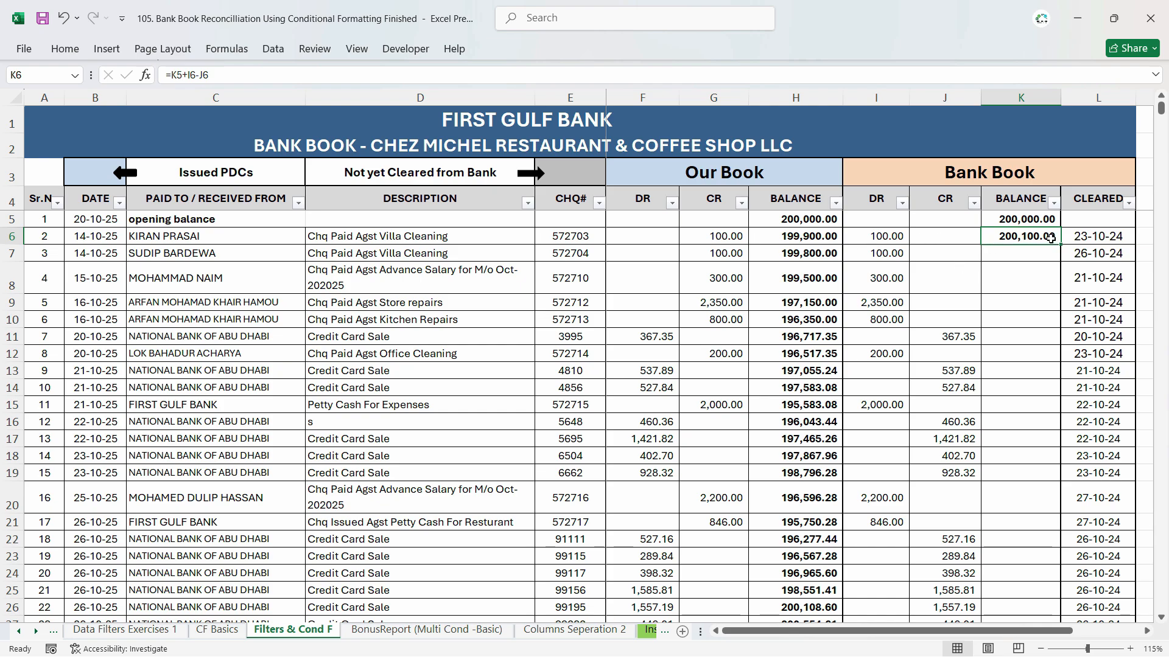
{"action": "type", "text": "="}
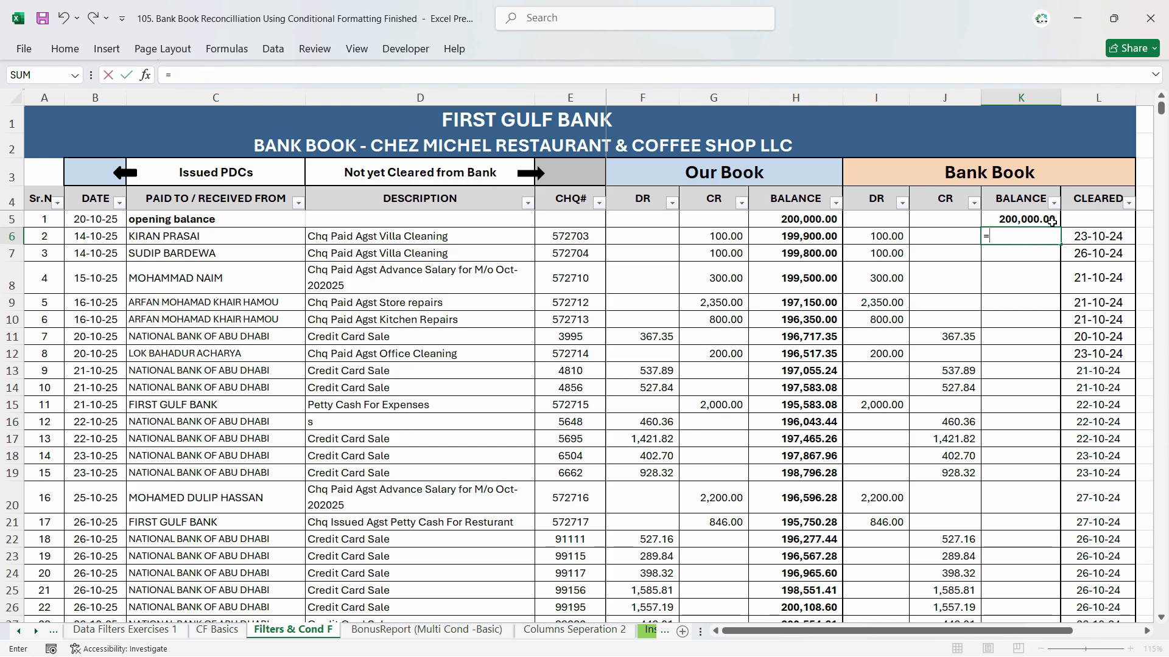
{"action": "left_click", "coordinate": [1052, 222]}
{"action": "type", "text": "+"}
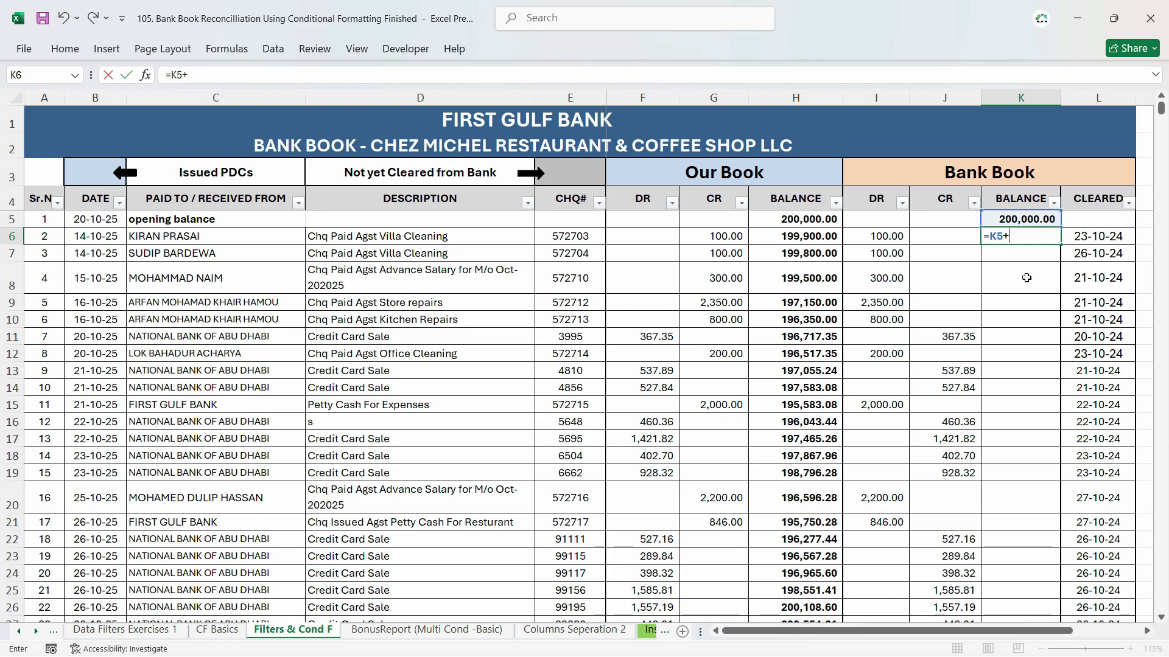
{"action": "left_click", "coordinate": [958, 237]}
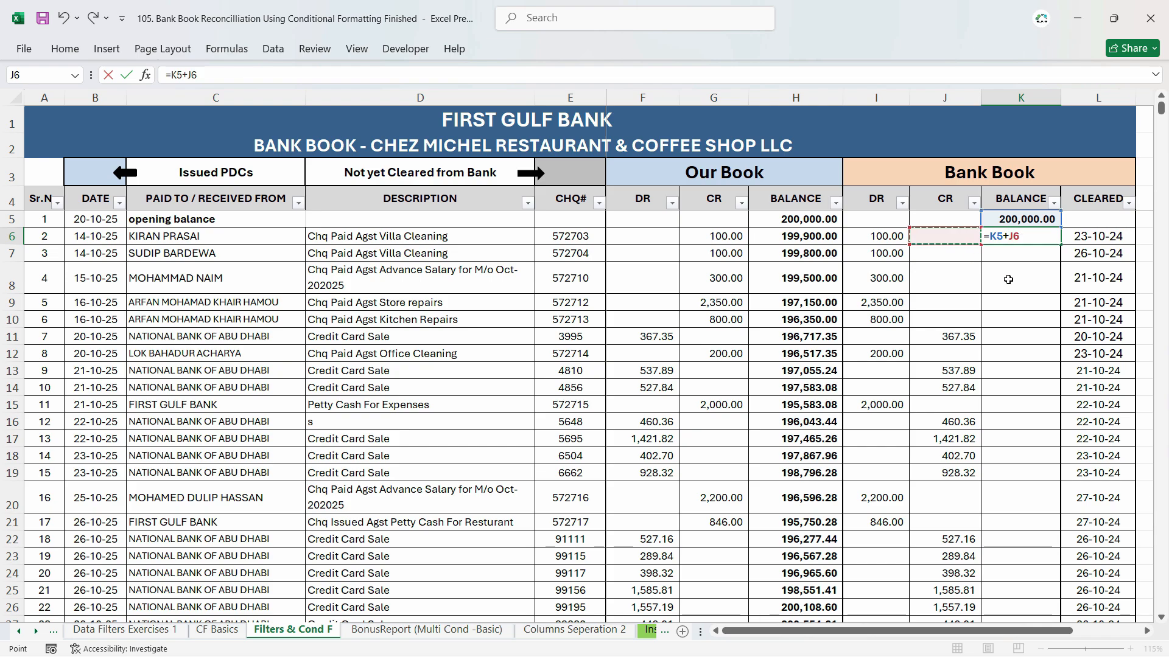
{"action": "type", "text": "-"}
{"action": "left_click", "coordinate": [877, 242]}
{"action": "key", "text": "ctrl+Return"}
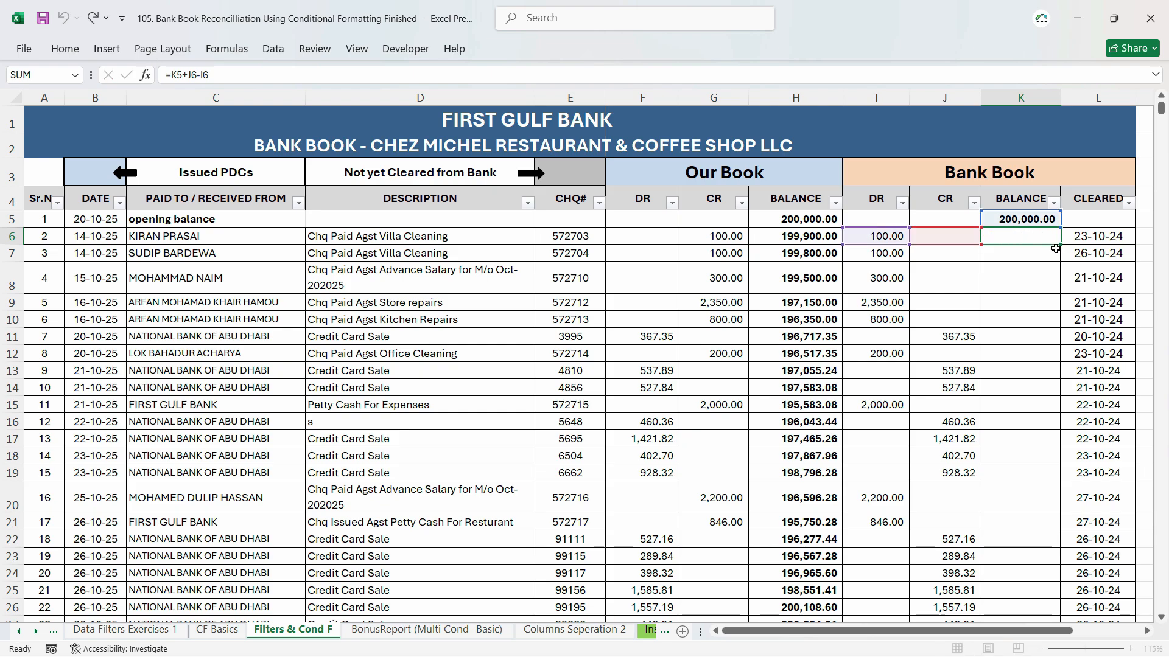
- Fill the K6 formula down to K7, check it, and fill it down the rest of the Bank Book balance column
{"action": "left_click_drag", "start_coordinate": [1059, 243], "coordinate": [1047, 255]}
{"action": "double_click", "coordinate": [1047, 255]}
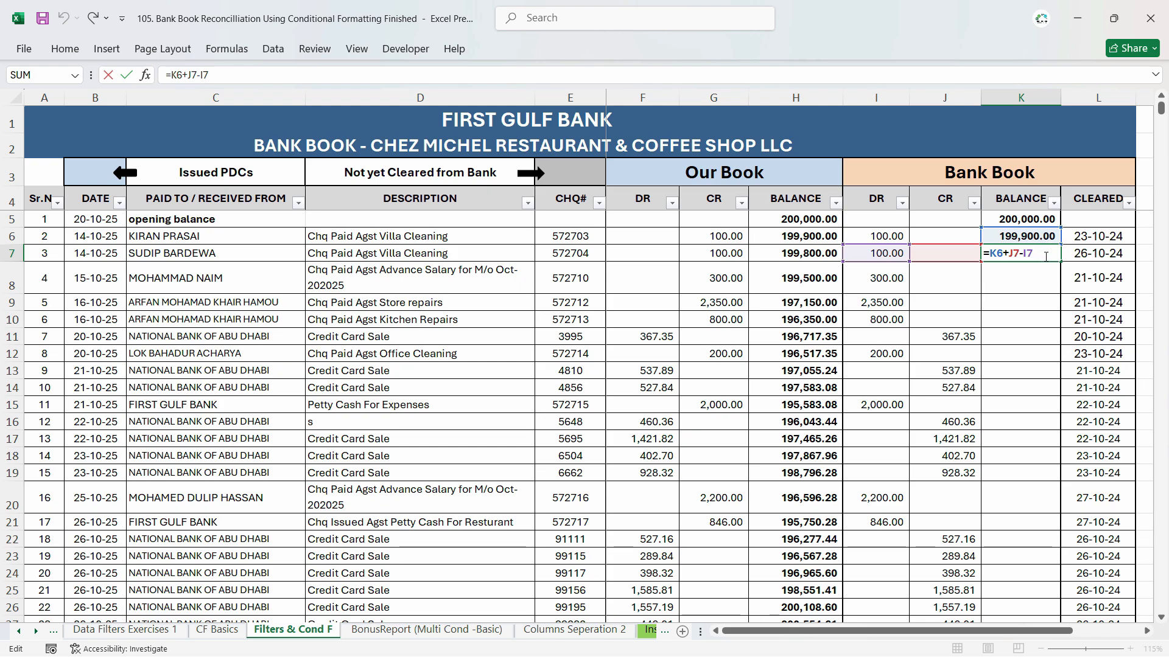
{"action": "key", "text": "Escape"}
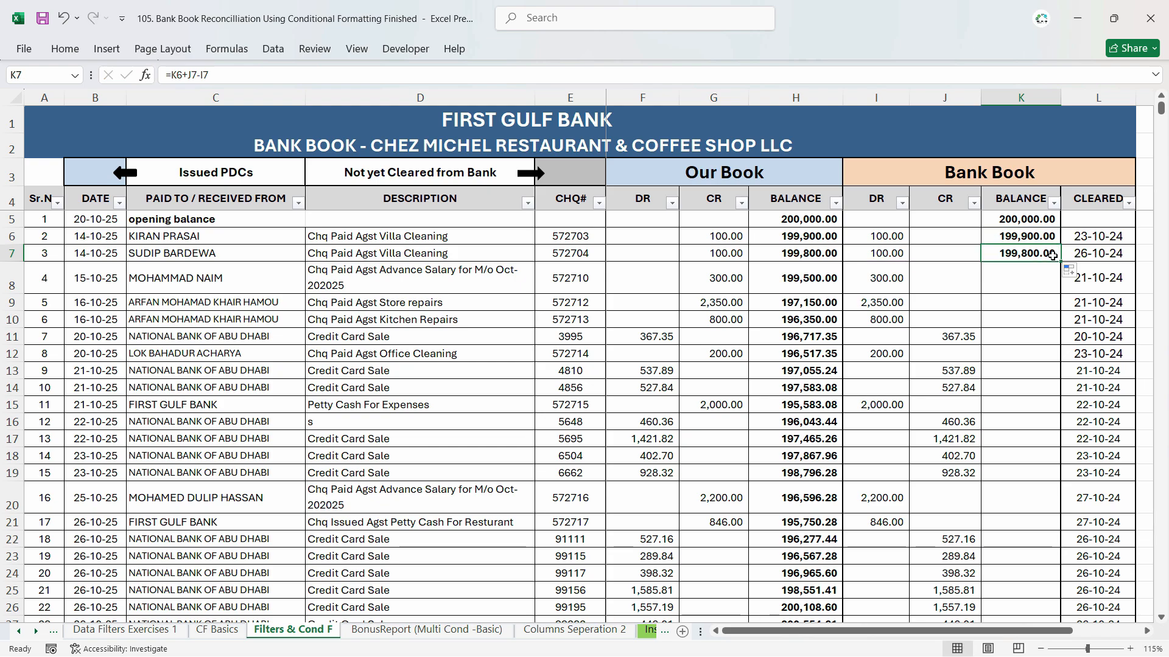
{"action": "double_click", "coordinate": [1060, 261]}
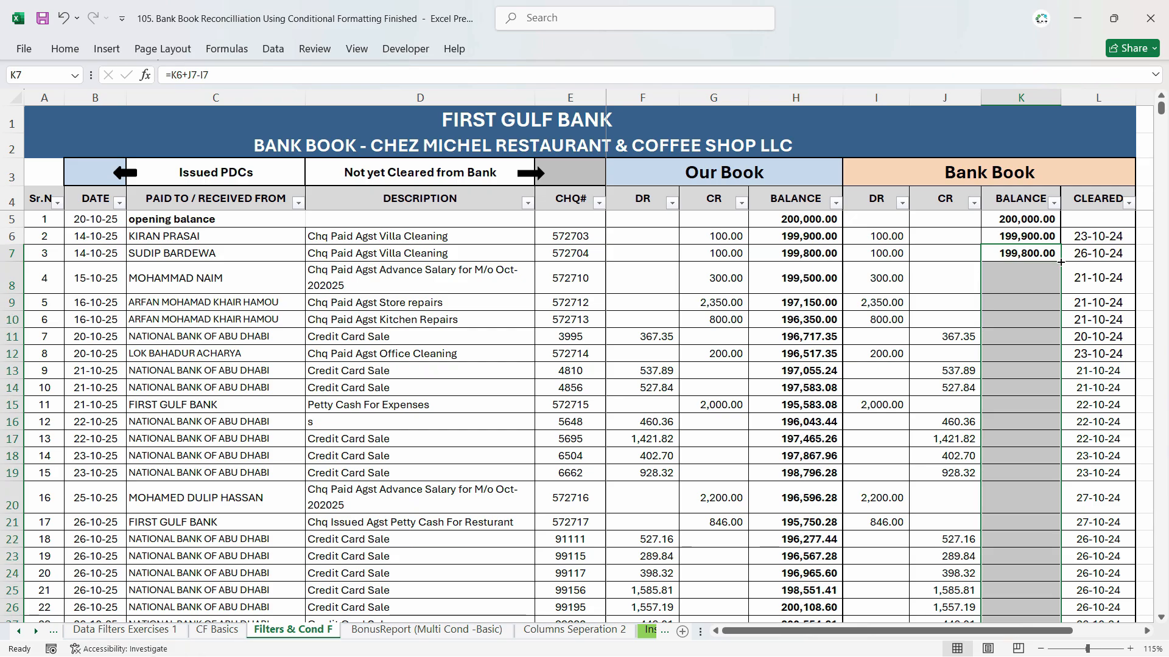
- Examine the filled Bank Book balances down the sheet and compare them with the Our Book balances on the same rows
{"action": "left_click", "coordinate": [1027, 353]}
{"action": "scroll", "coordinate": [1028, 452], "scroll_direction": "down", "scroll_amount": 5}
{"action": "scroll", "coordinate": [1028, 452], "scroll_direction": "down", "scroll_amount": 15}
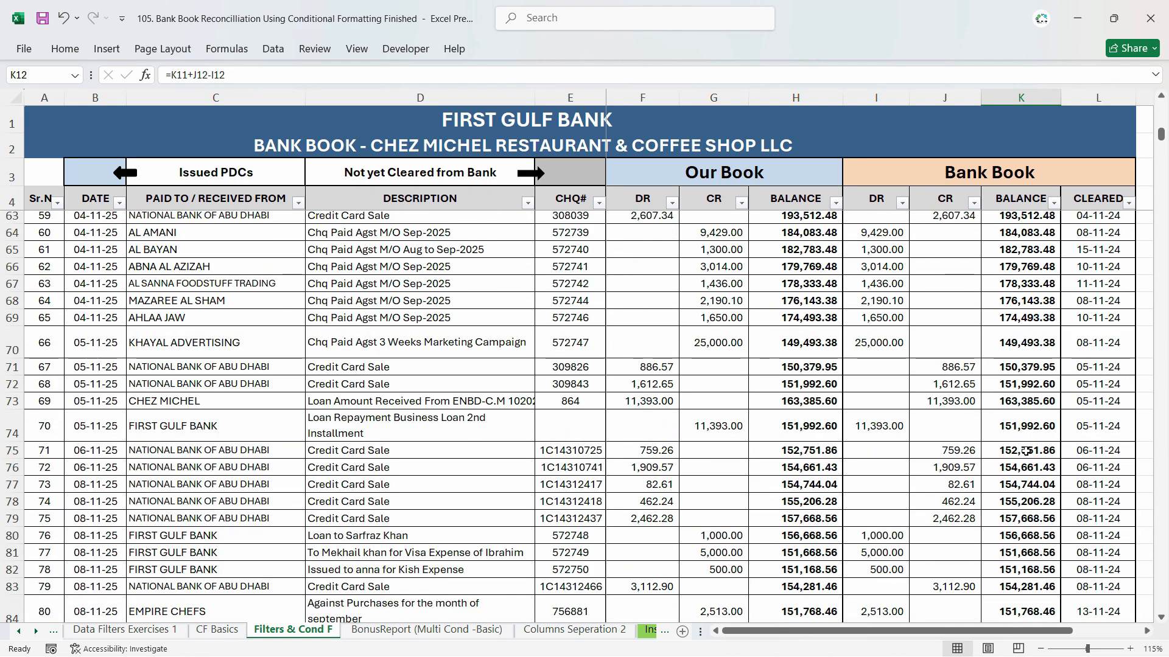
{"action": "left_click", "coordinate": [1026, 451]}
{"action": "left_click", "coordinate": [1041, 367]}
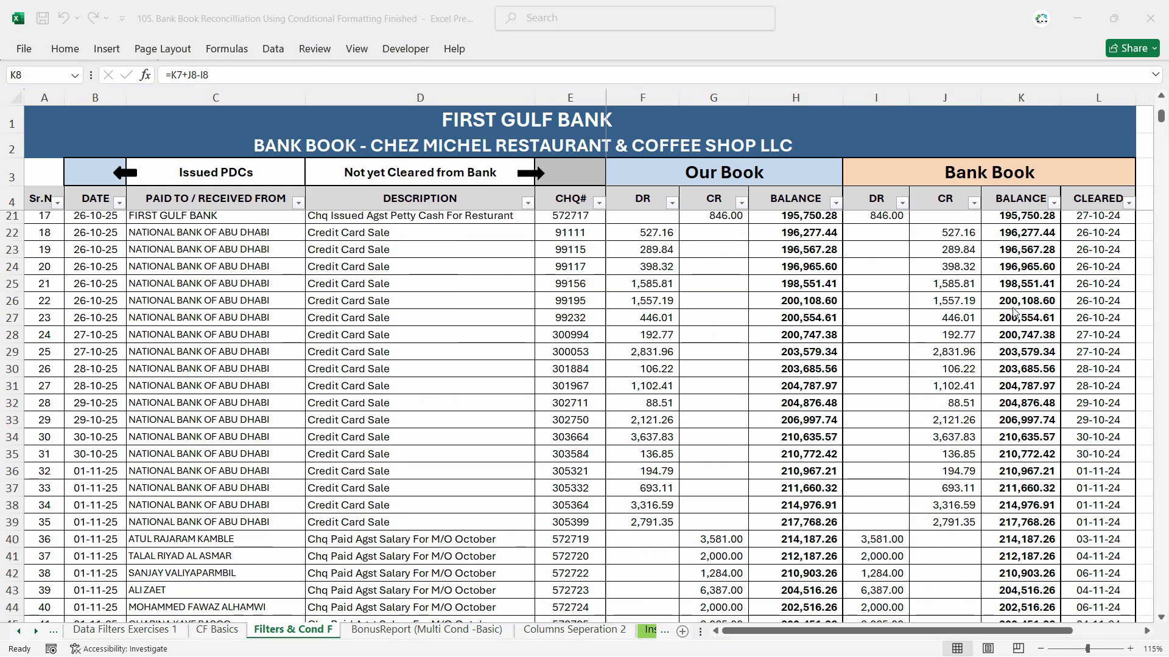
{"action": "left_click", "coordinate": [1028, 284]}
{"action": "left_click", "coordinate": [1027, 369]}
{"action": "left_click", "coordinate": [1027, 437]}
{"action": "scroll", "coordinate": [1023, 451], "scroll_direction": "down", "scroll_amount": 11}
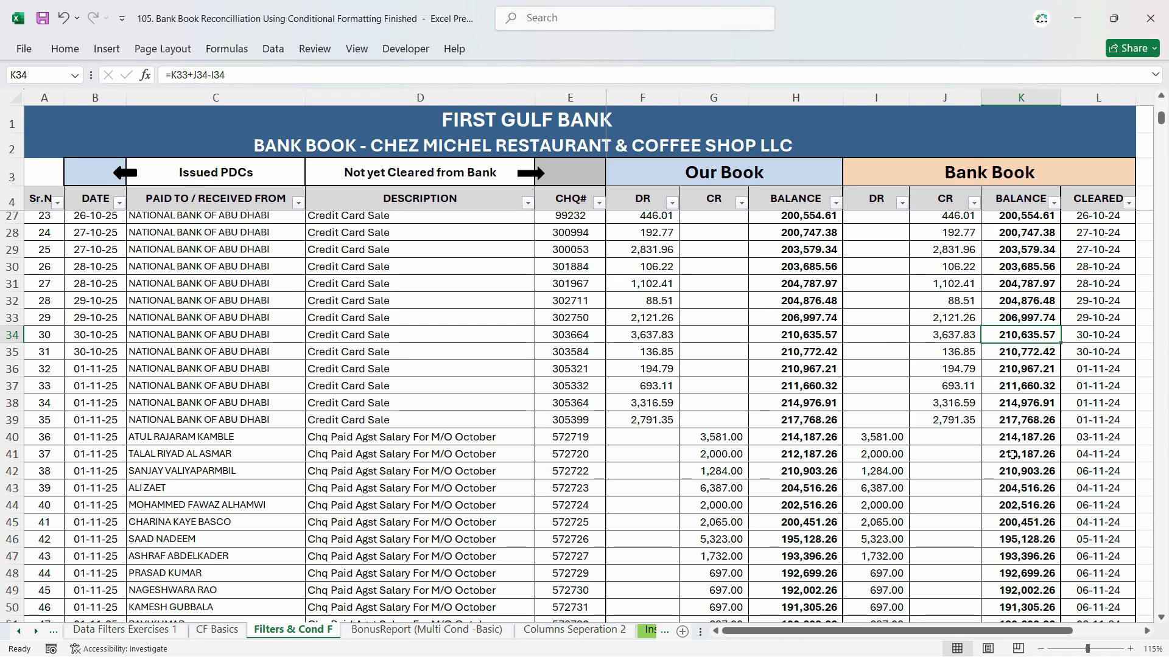
{"action": "scroll", "coordinate": [1014, 455], "scroll_direction": "down", "scroll_amount": 4}
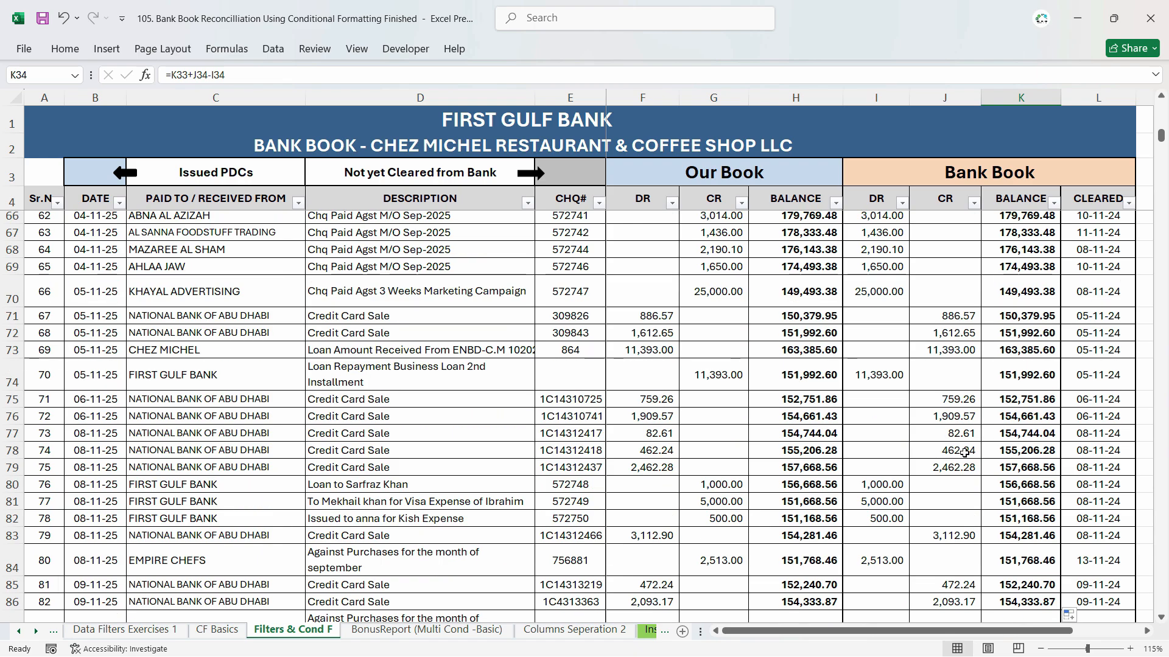
{"action": "left_click", "coordinate": [823, 453]}
{"action": "left_click_drag", "start_coordinate": [1031, 451], "coordinate": [817, 451]}
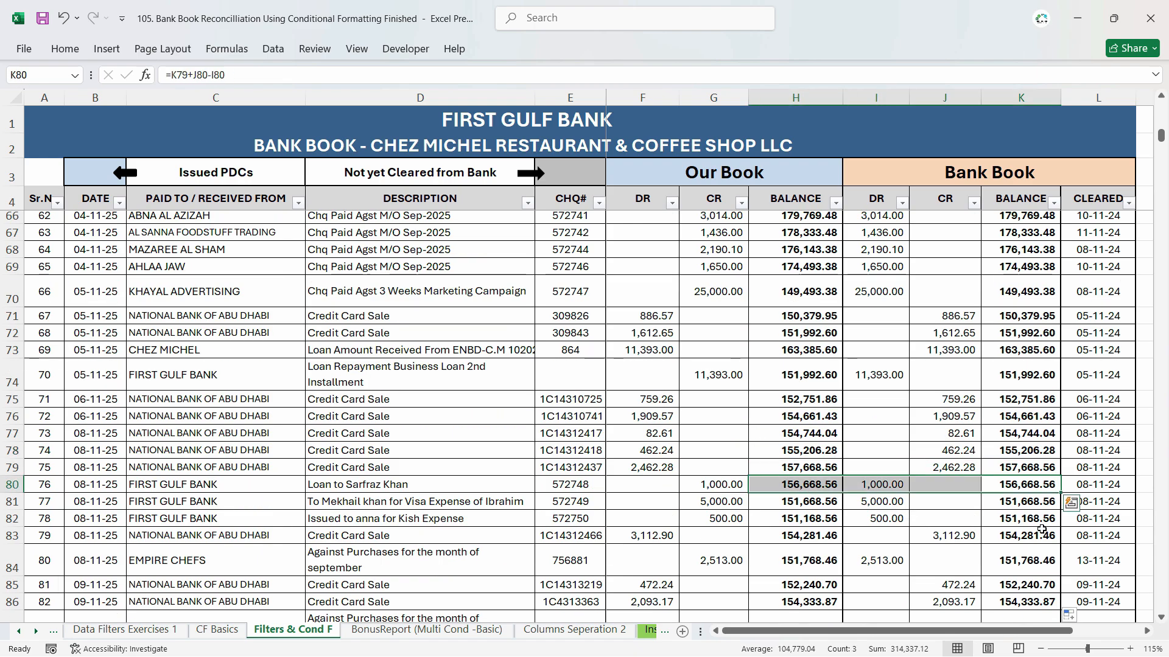
{"action": "left_click_drag", "start_coordinate": [1042, 530], "coordinate": [876, 528]}
{"action": "scroll", "coordinate": [877, 528], "scroll_direction": "down", "scroll_amount": 11}
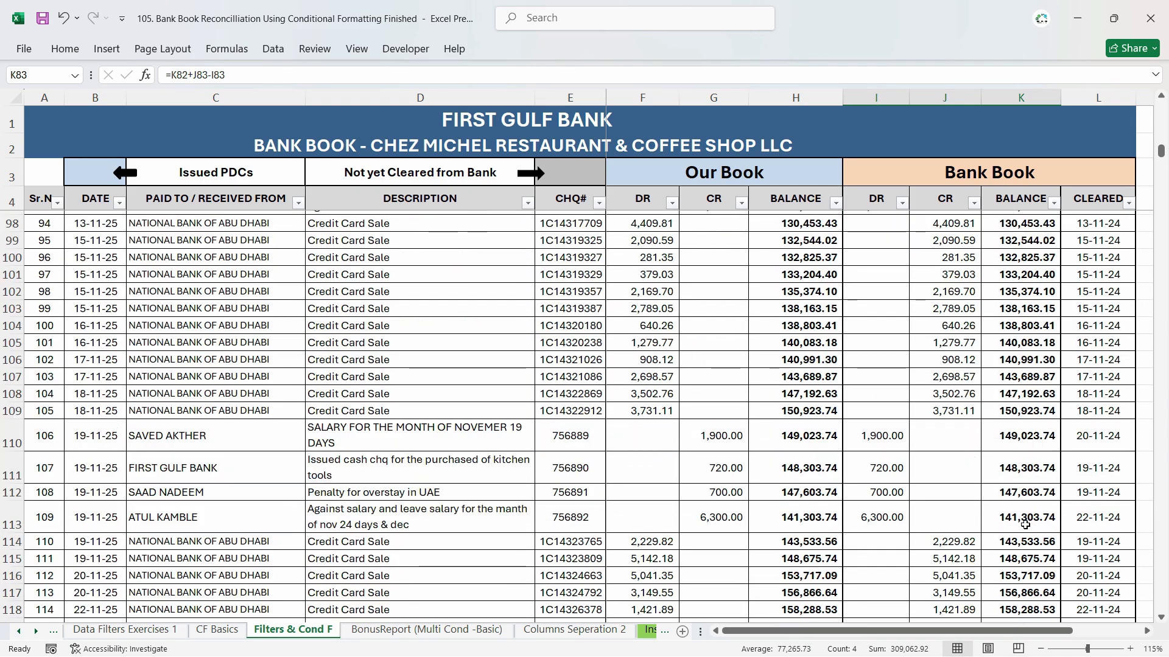
{"action": "left_click", "coordinate": [1035, 521]}
{"action": "scroll", "coordinate": [1007, 561], "scroll_direction": "down", "scroll_amount": 18}
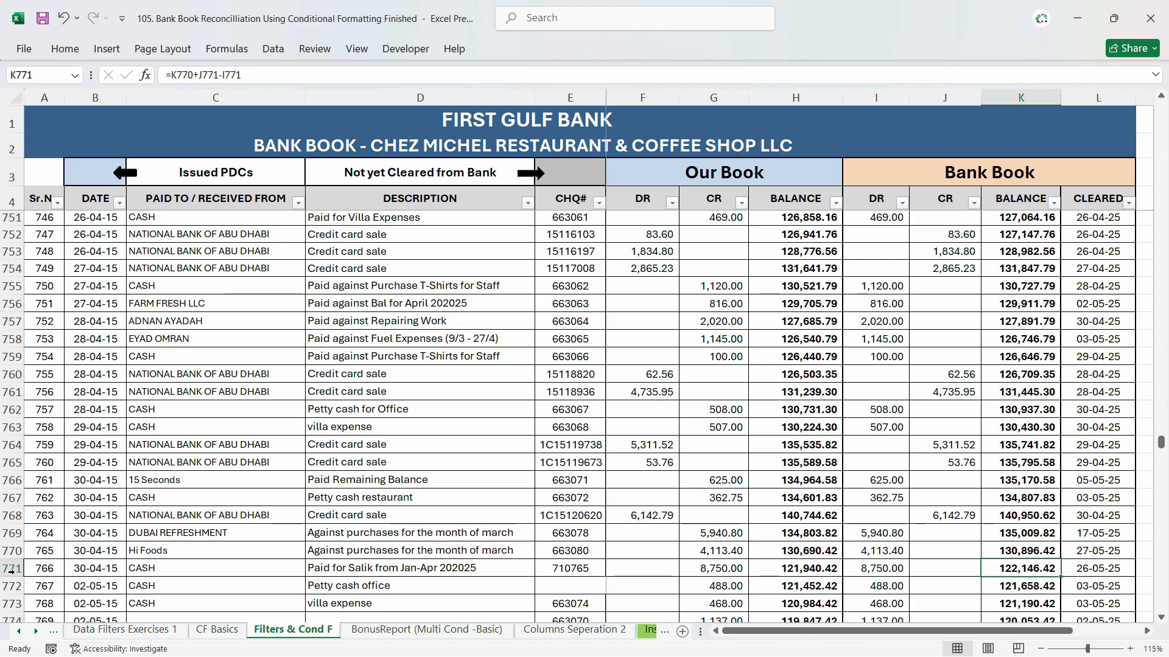
- Compare the Our Book and Bank Book balances in rows 770 and 771
{"action": "left_click", "coordinate": [10, 551]}
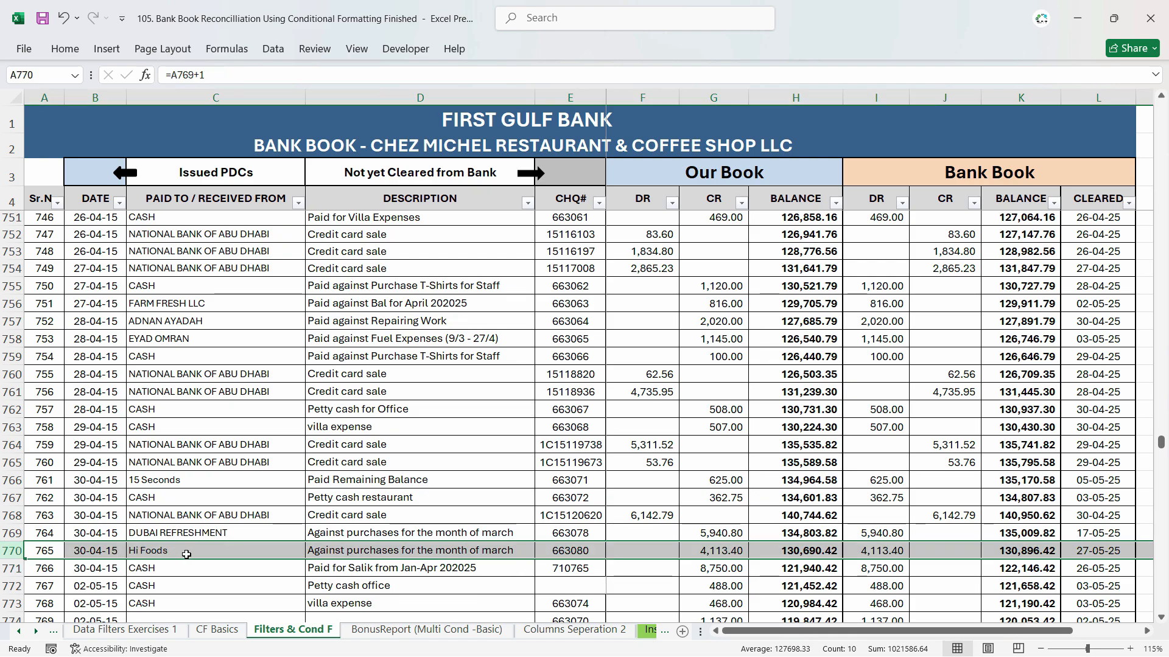
{"action": "left_click", "coordinate": [1040, 552]}
{"action": "left_click", "coordinate": [836, 557]}
{"action": "left_click", "coordinate": [1055, 554]}
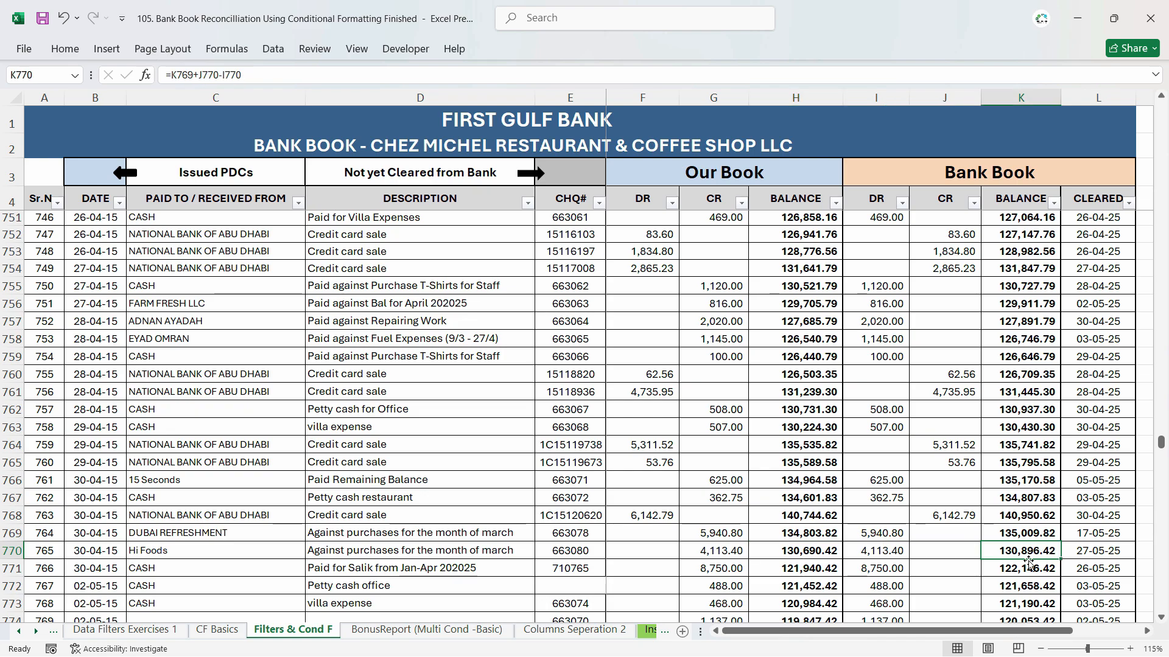
{"action": "left_click", "coordinate": [1028, 564]}
{"action": "left_click", "coordinate": [785, 570]}
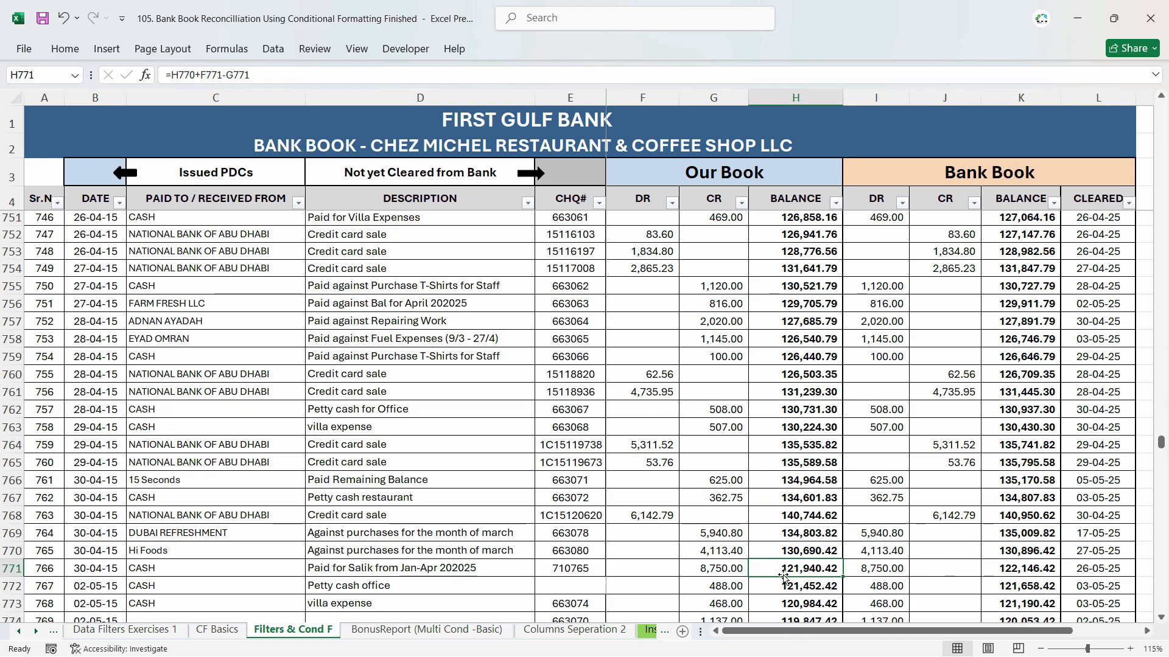
{"action": "left_click", "coordinate": [1027, 572]}
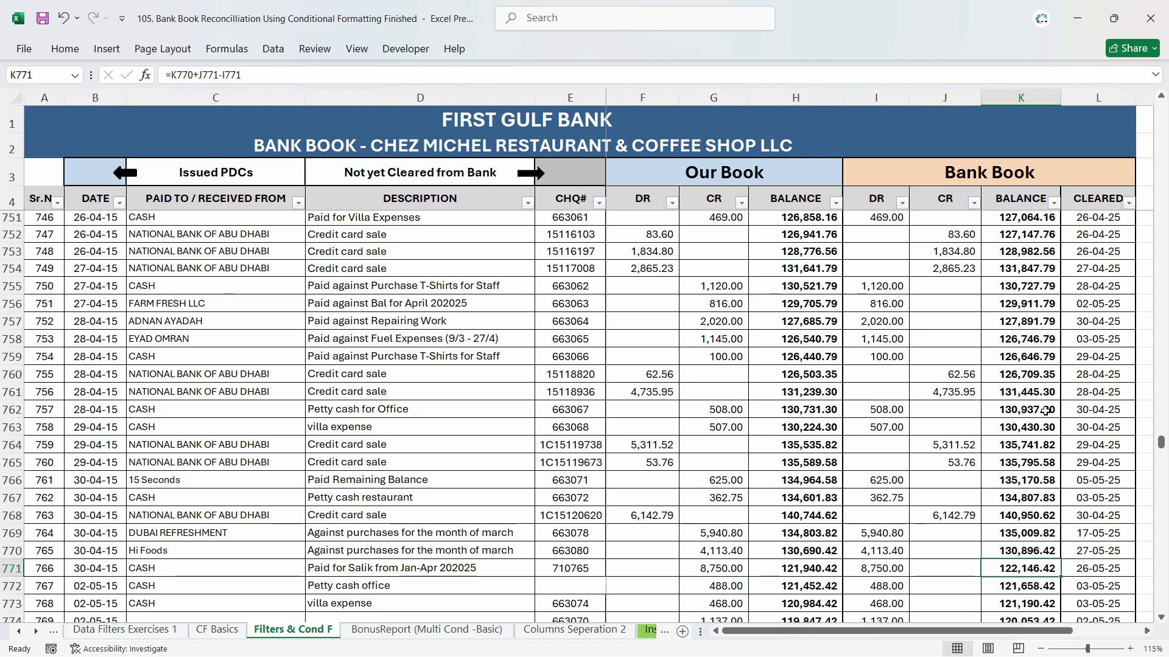
- Insert a new column before the Cleared column and enter the heading Status in L4
{"action": "left_click_drag", "start_coordinate": [1162, 450], "coordinate": [1162, 149]}
{"action": "left_click", "coordinate": [1099, 98]}
{"action": "right_click", "coordinate": [1099, 99]}
{"action": "left_click", "coordinate": [968, 250]}
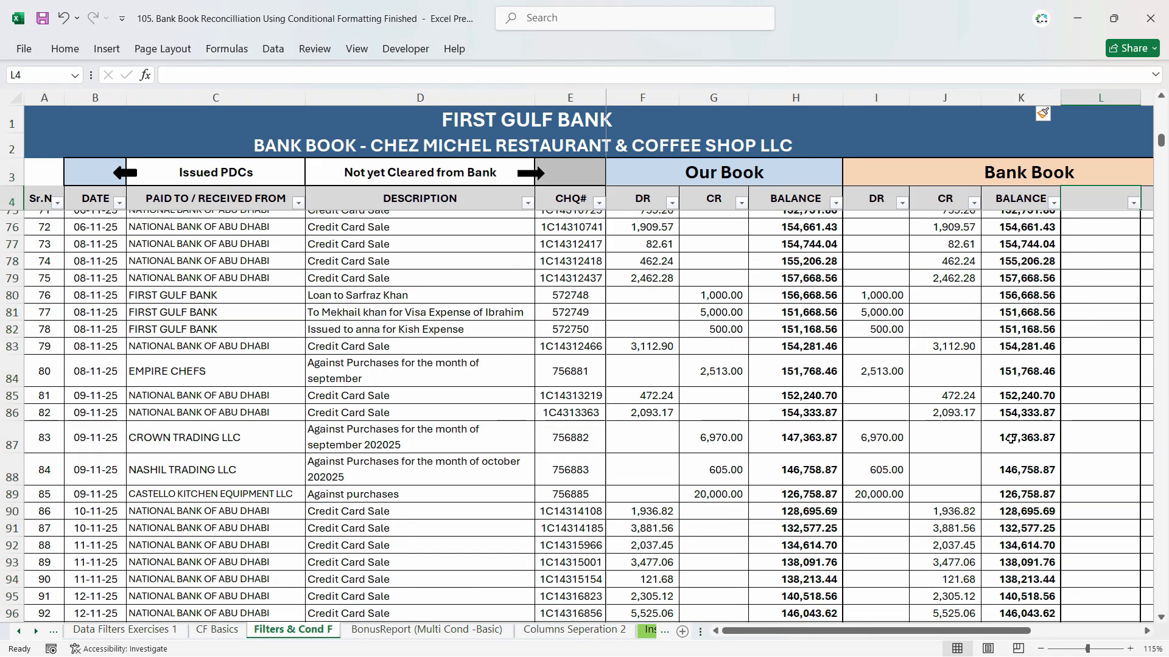
{"action": "left_click_drag", "start_coordinate": [938, 633], "coordinate": [1029, 630]}
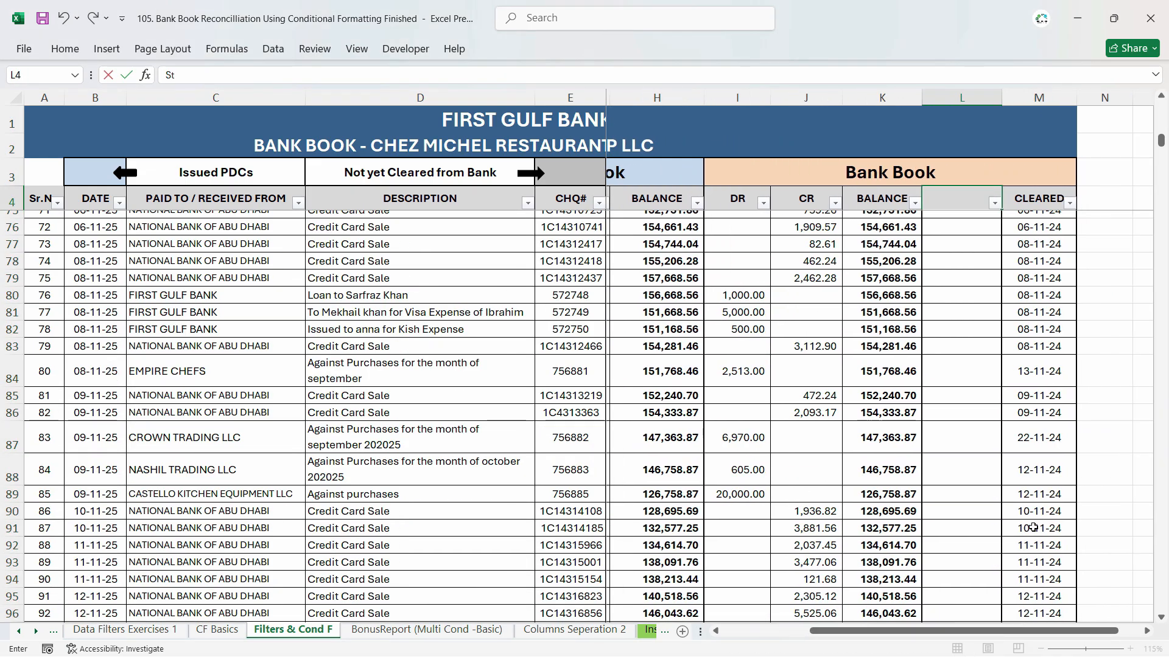
{"action": "type", "text": "Status"}
{"action": "key", "text": "Return"}
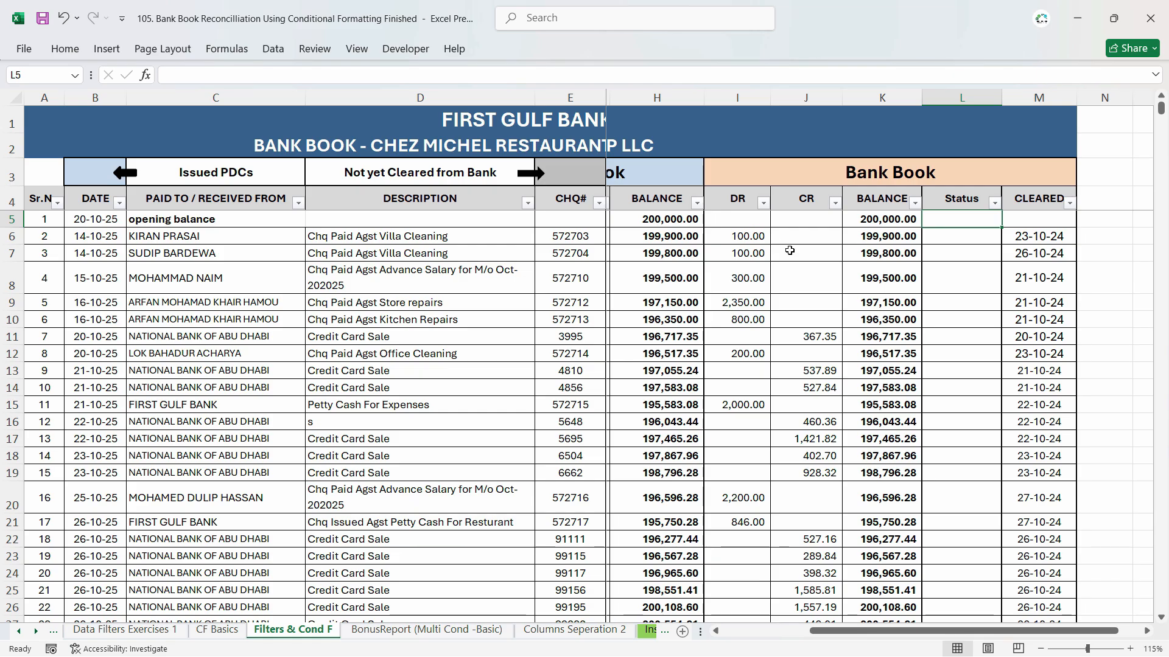
{"action": "scroll", "coordinate": [799, 355], "scroll_direction": "down", "scroll_amount": 20}
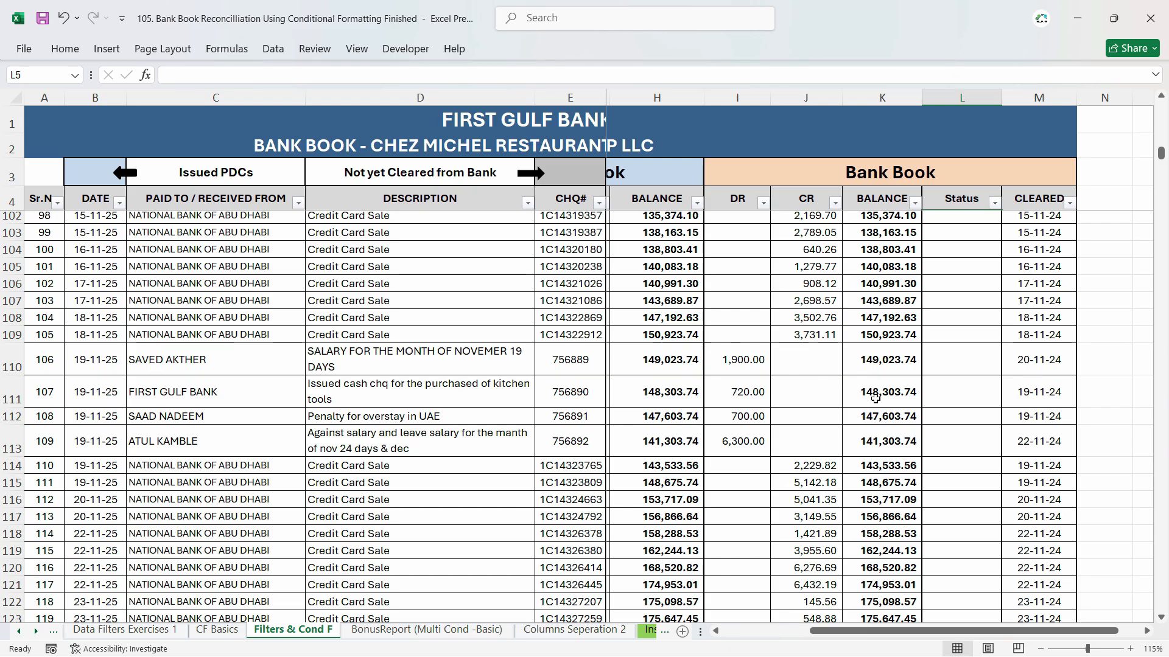
- Compare the Our Book CR with the Bank Book DR in row 6, and the Our Book DR with the Bank Book CR in row 11
{"action": "left_click", "coordinate": [884, 479]}
{"action": "scroll", "coordinate": [884, 500], "scroll_direction": "up", "scroll_amount": 20}
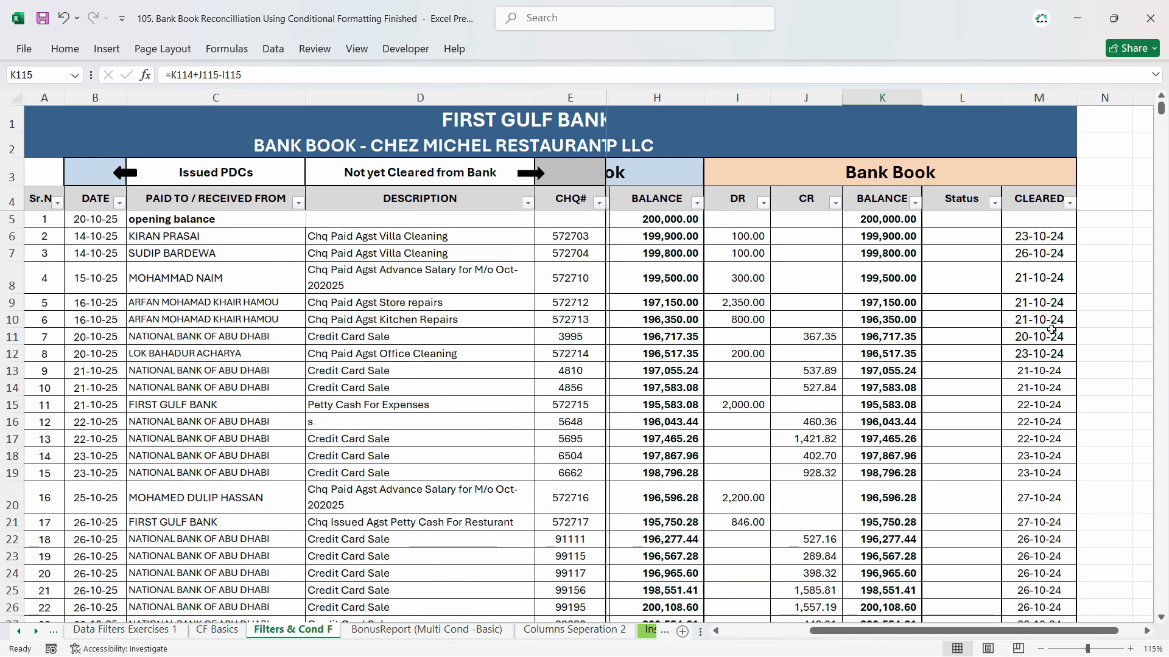
{"action": "scroll", "coordinate": [877, 554], "scroll_direction": "left", "scroll_amount": 2}
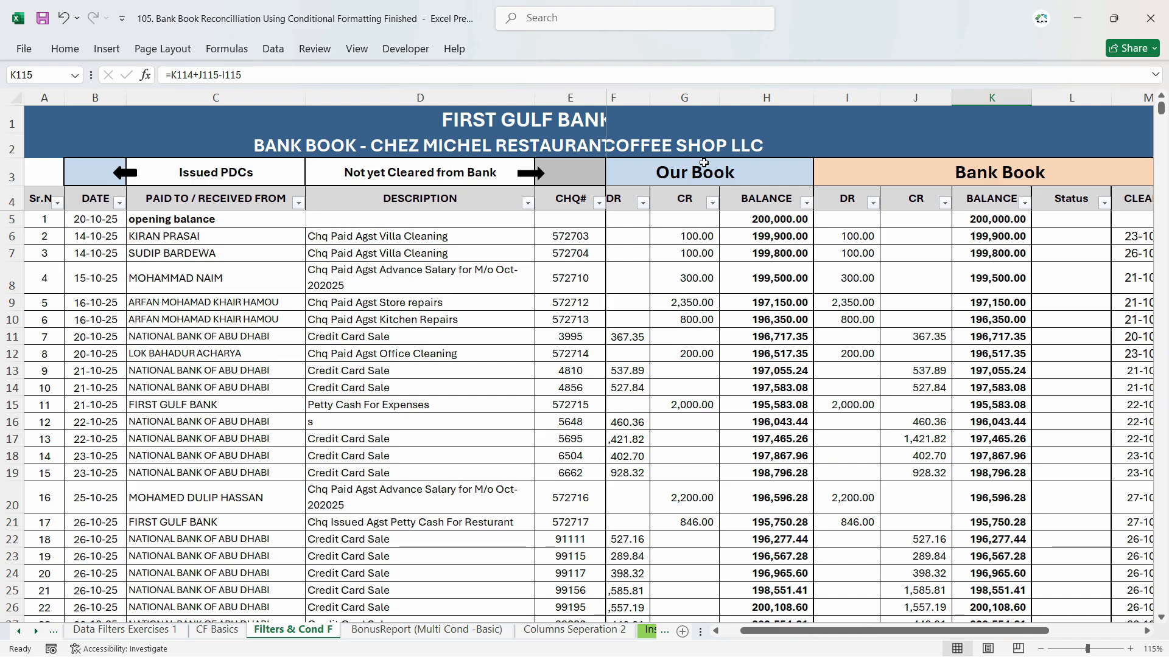
{"action": "left_click", "coordinate": [694, 239]}
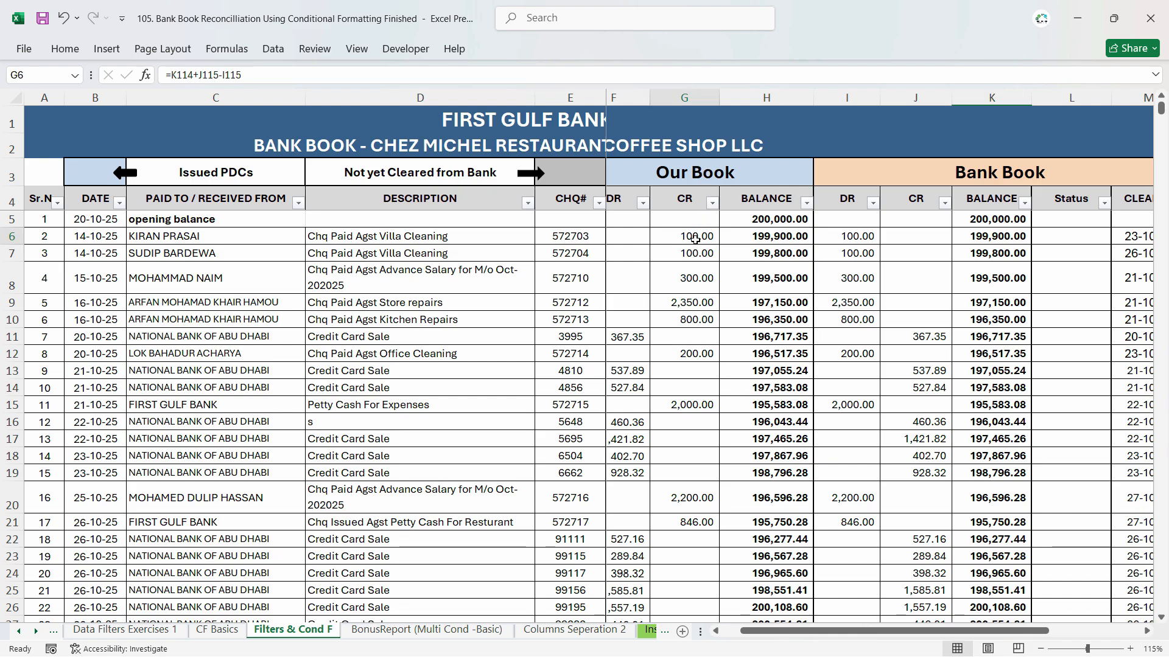
{"action": "left_click", "coordinate": [870, 238]}
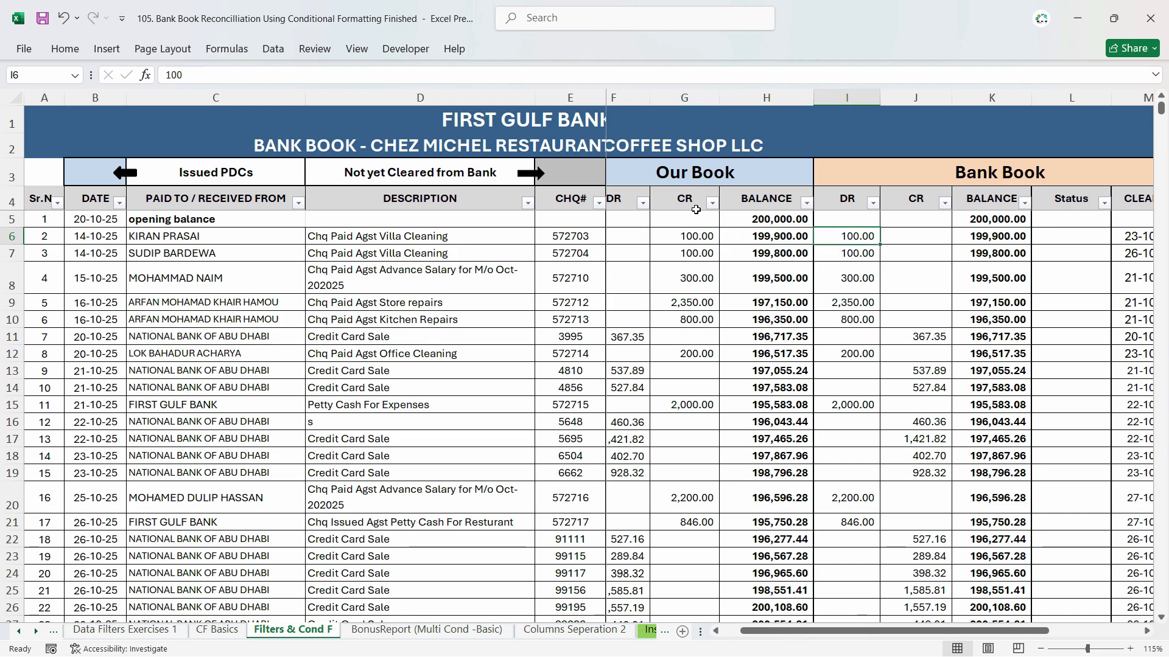
{"action": "double_click", "coordinate": [698, 240]}
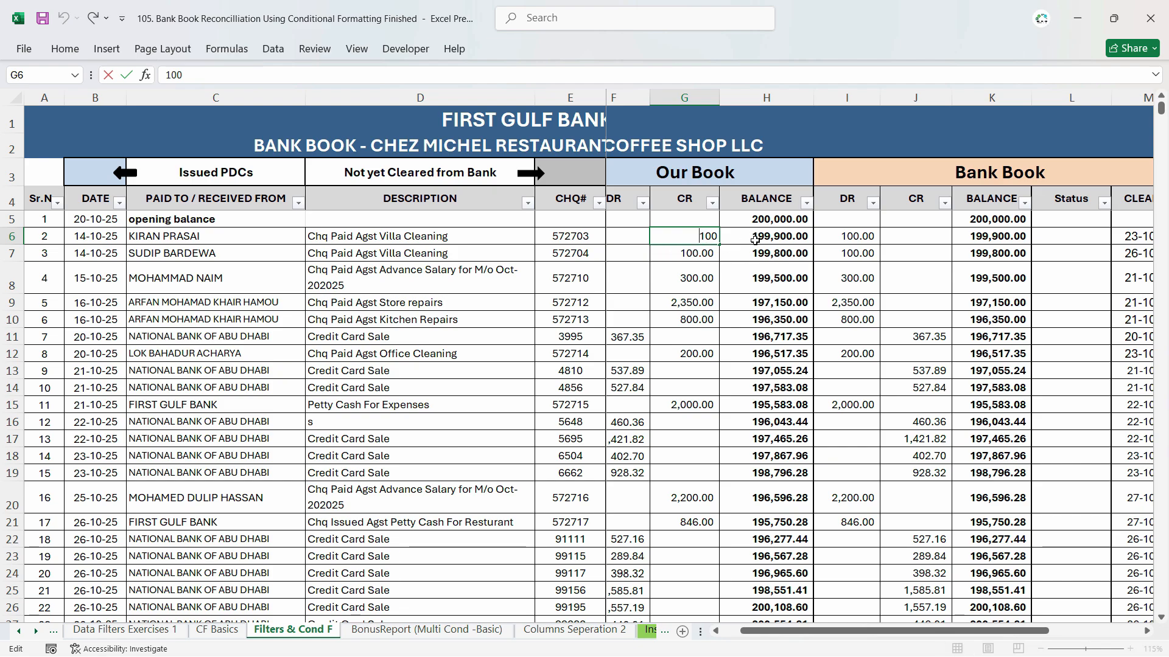
{"action": "key", "text": "Escape"}
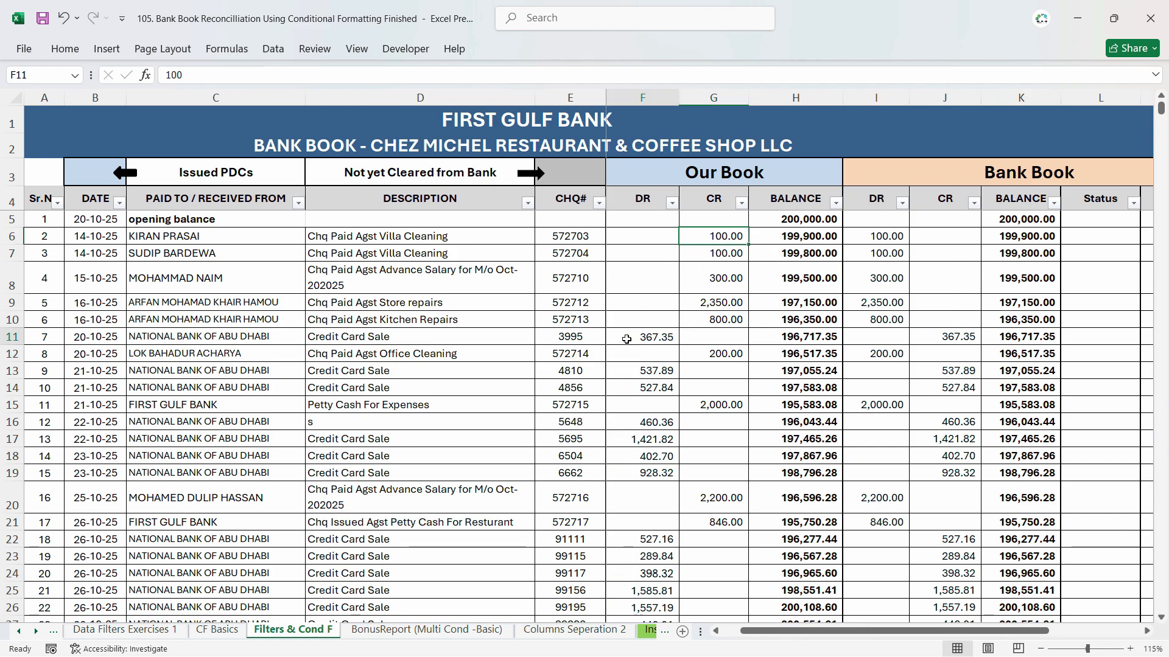
{"action": "left_click", "coordinate": [638, 339]}
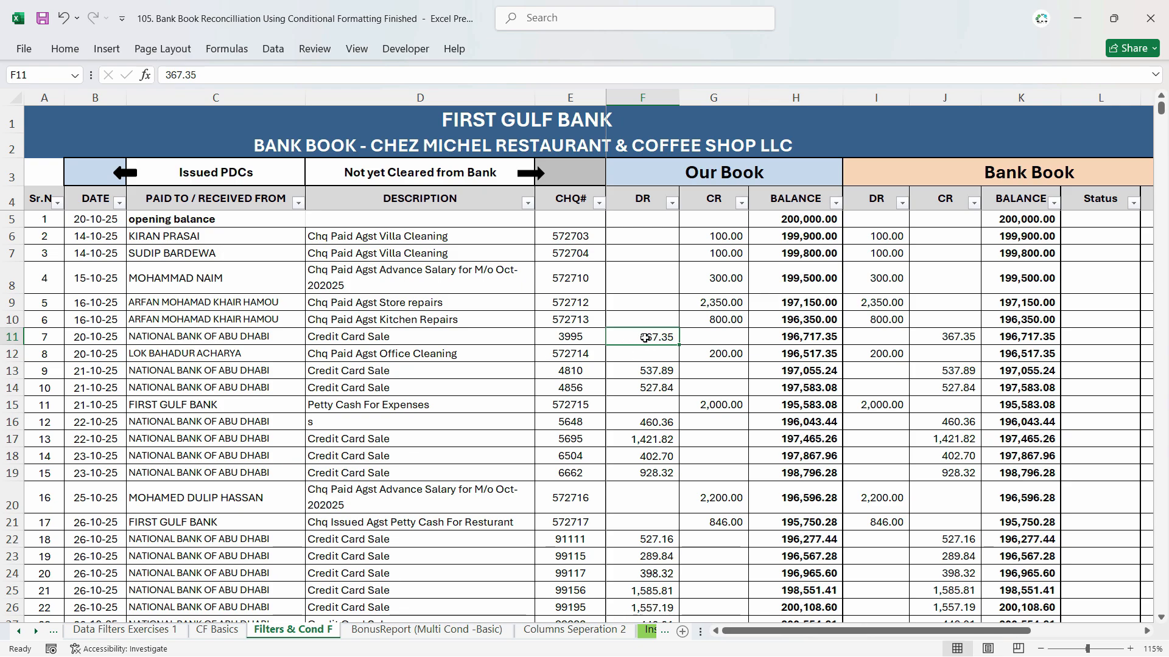
{"action": "left_click", "coordinate": [953, 336]}
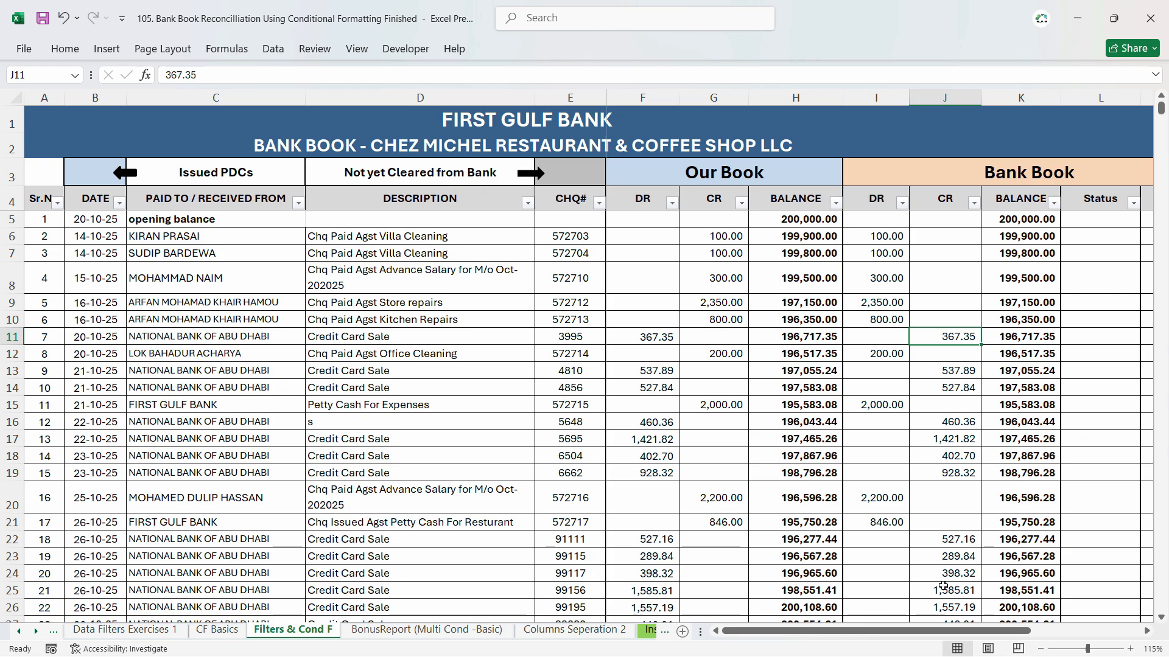
- Enter the formula =IF(G5=I5,"Cleared","Uncleared") in L5 of the Status column
{"action": "scroll", "coordinate": [1010, 463], "scroll_direction": "right", "scroll_amount": 2}
{"action": "key", "text": "Right"}
{"action": "key", "text": "Right"}
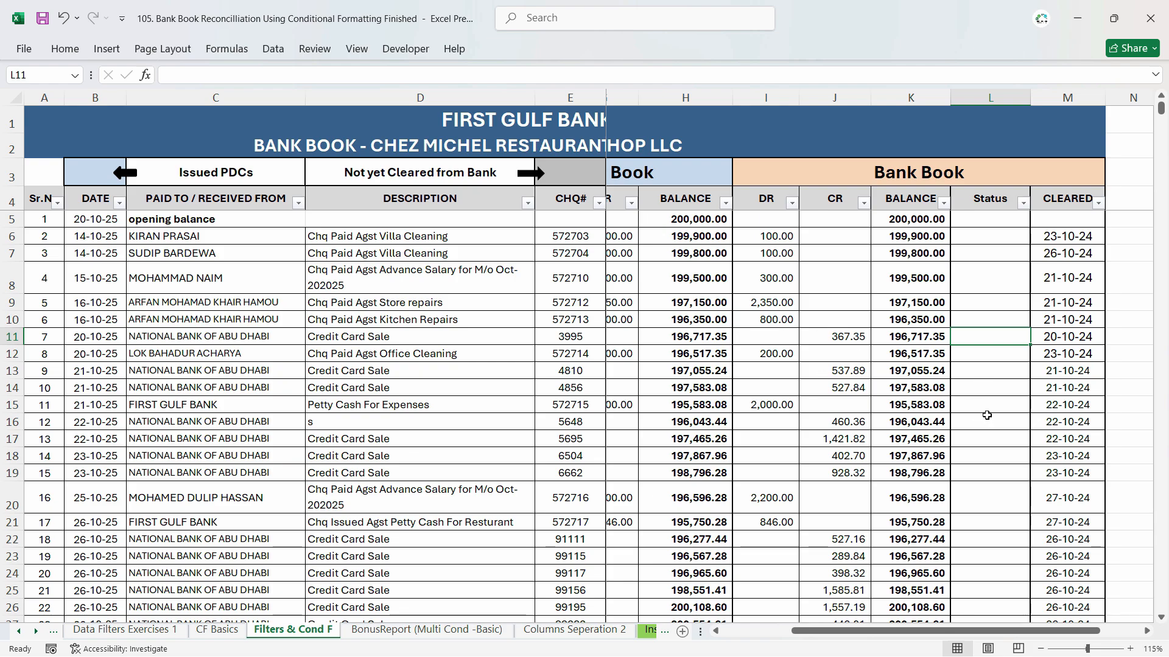
{"action": "left_click", "coordinate": [991, 221]}
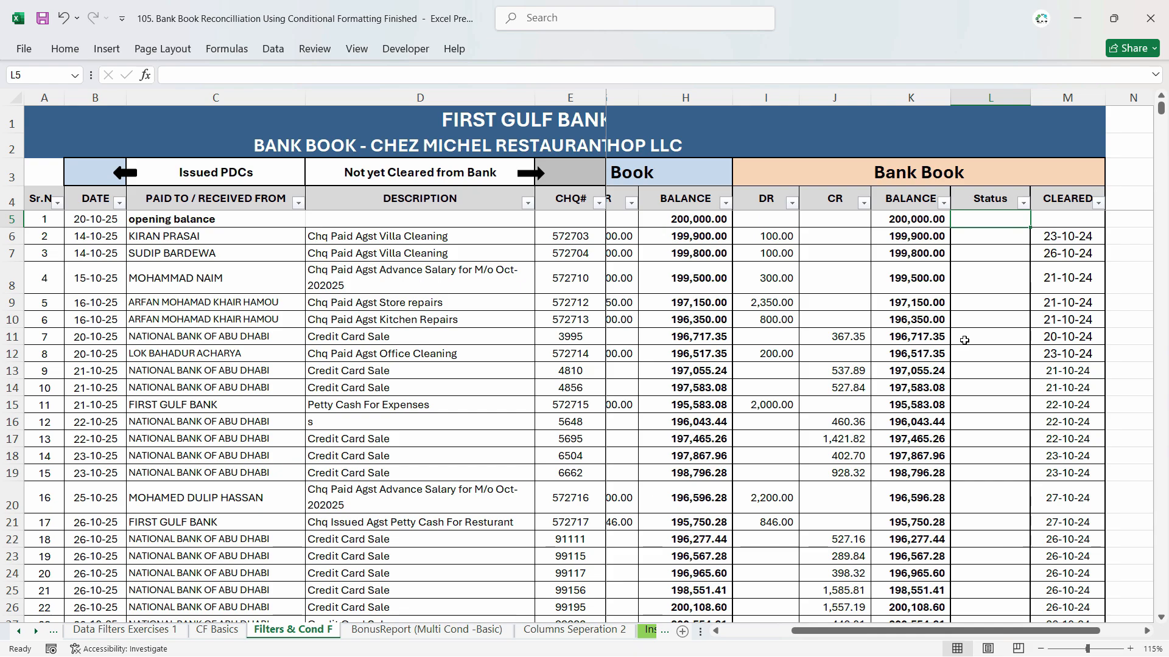
{"action": "scroll", "coordinate": [964, 340], "scroll_direction": "left", "scroll_amount": 1}
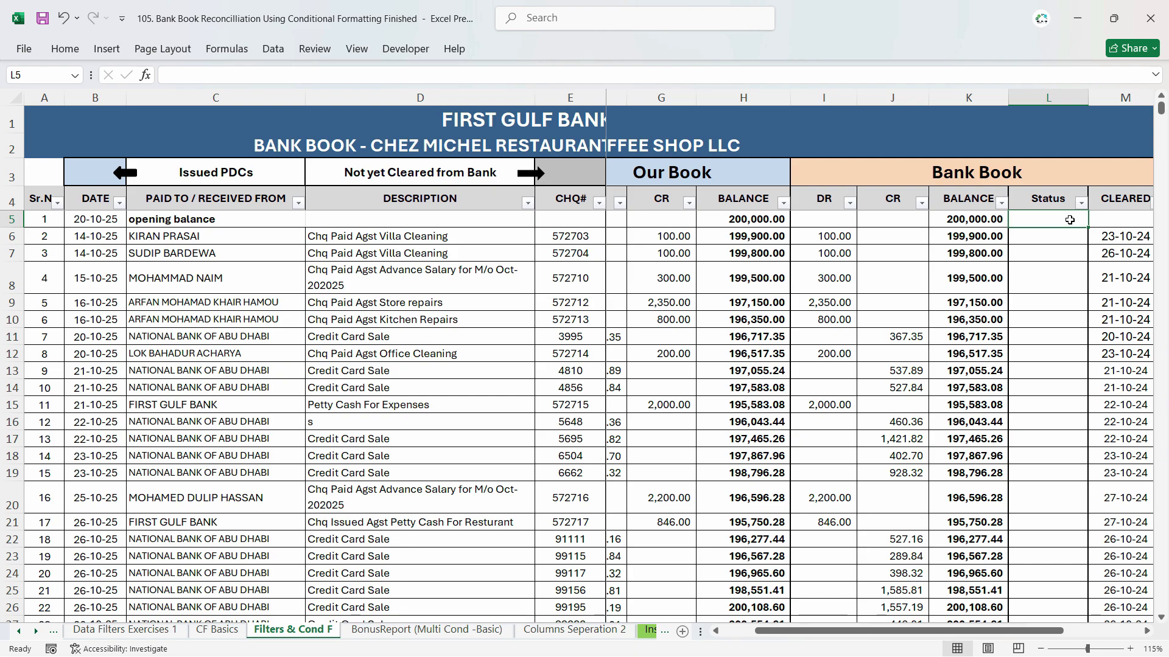
{"action": "type", "text": "="}
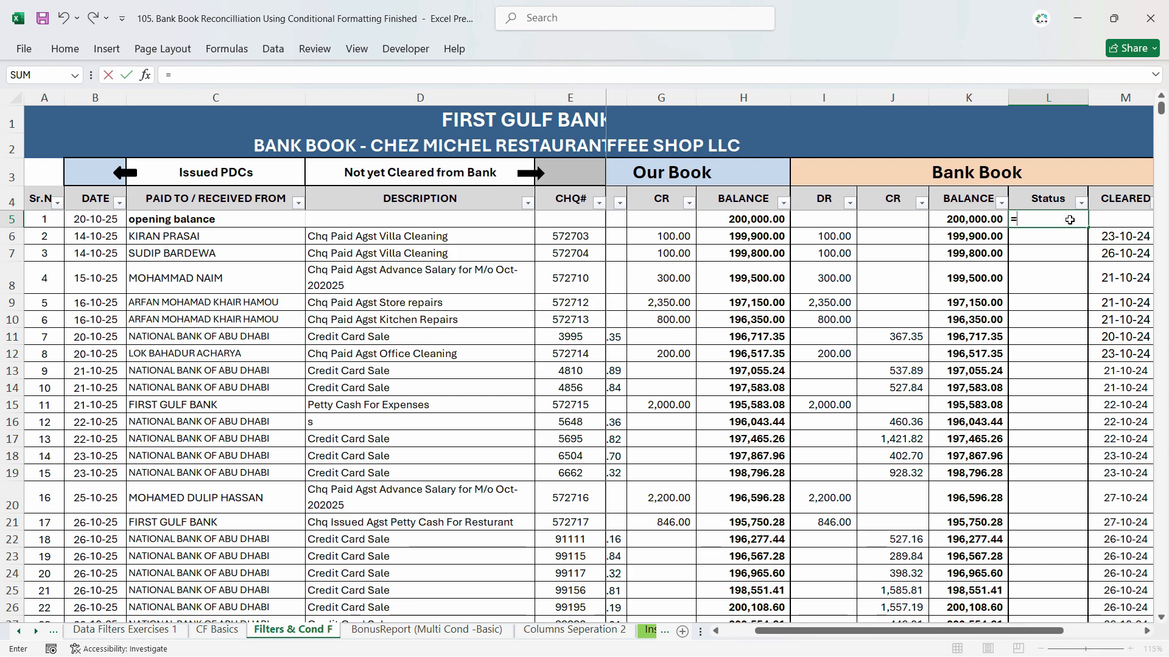
{"action": "type", "text": "if"}
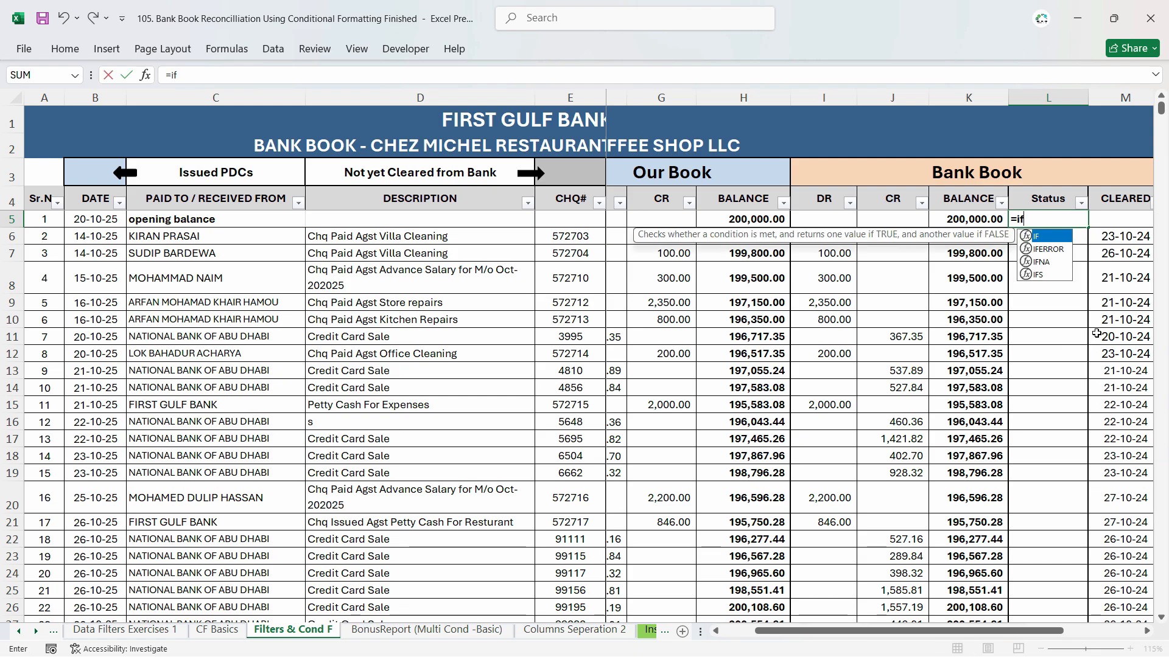
{"action": "key", "text": "Tab"}
{"action": "left_click_drag", "start_coordinate": [896, 631], "coordinate": [863, 631]}
{"action": "left_click", "coordinate": [716, 220]}
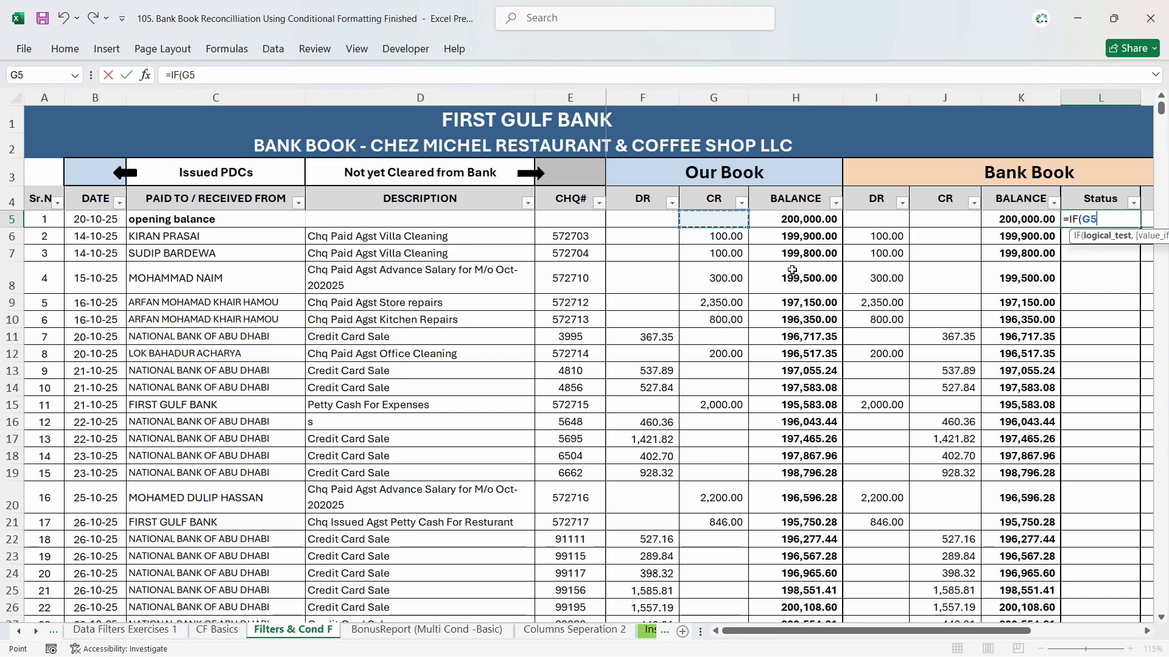
{"action": "type", "text": "="}
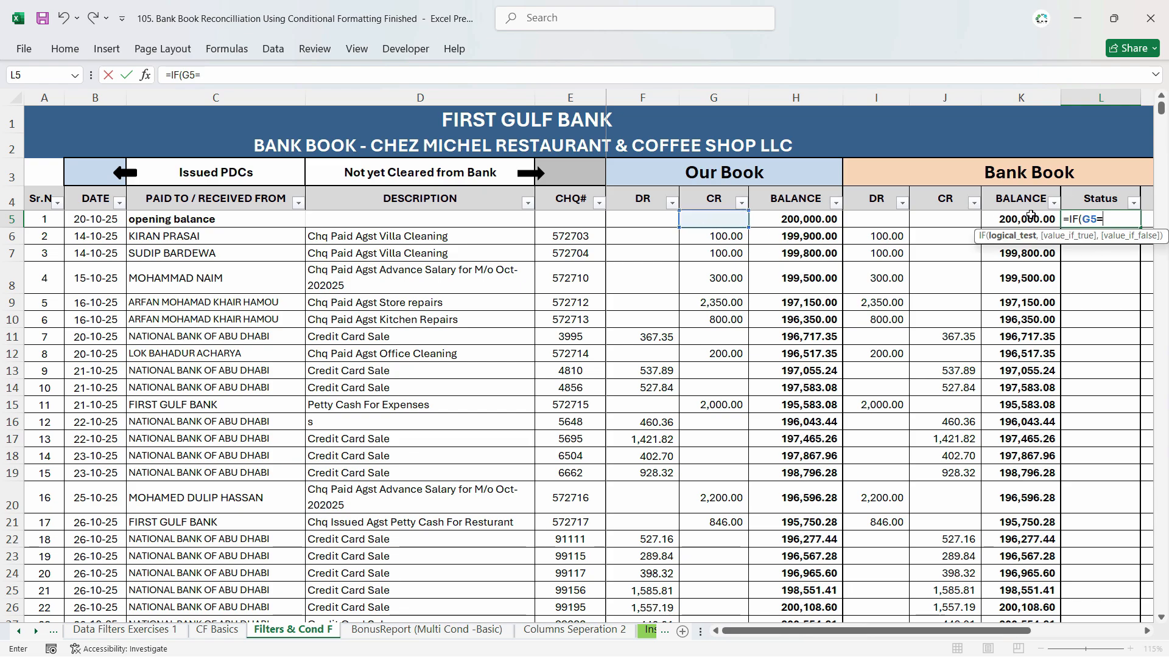
{"action": "left_click", "coordinate": [896, 217]}
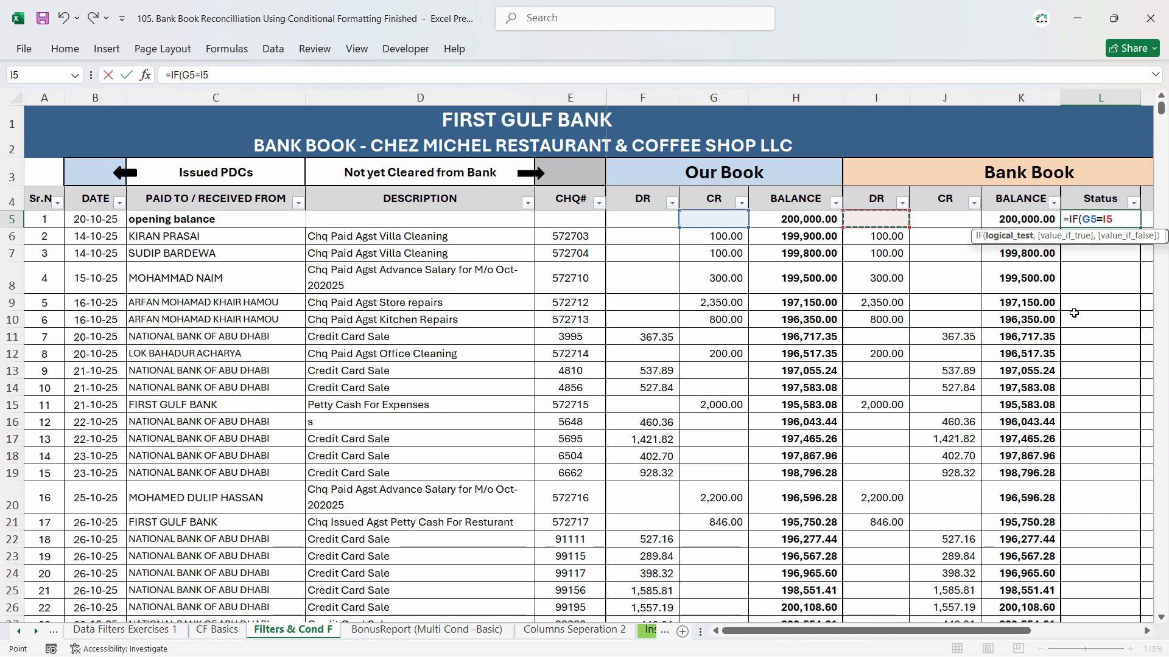
{"action": "type", "text": ",\"Cle"}
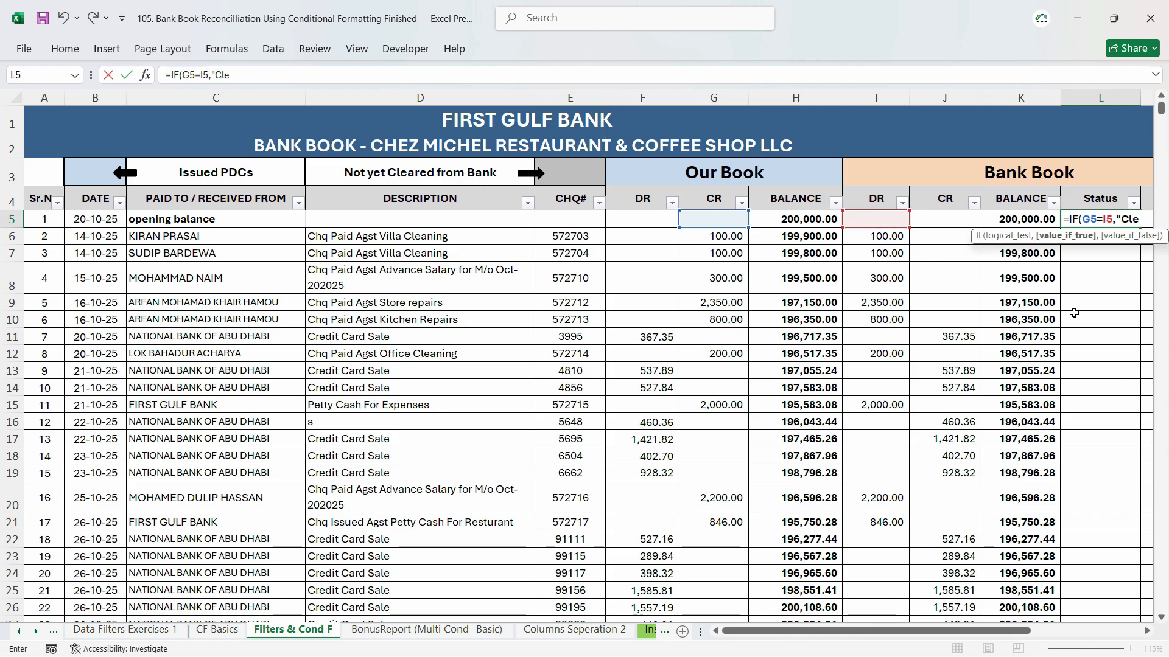
{"action": "type", "text": "ared"}
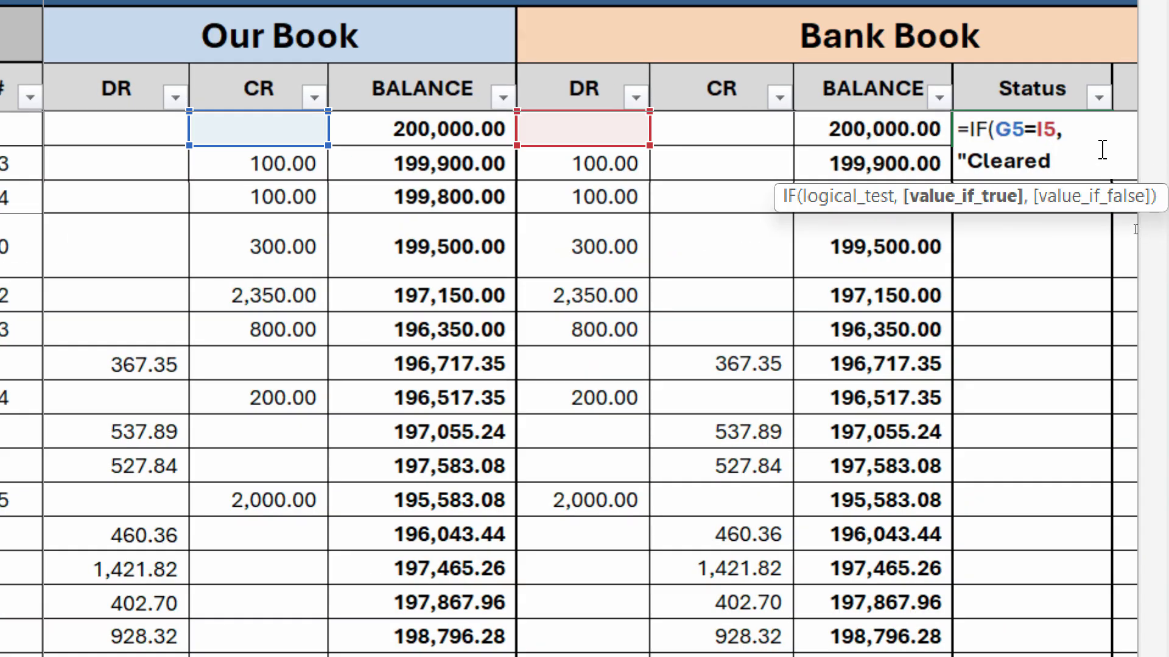
{"action": "type", "text": "\","}
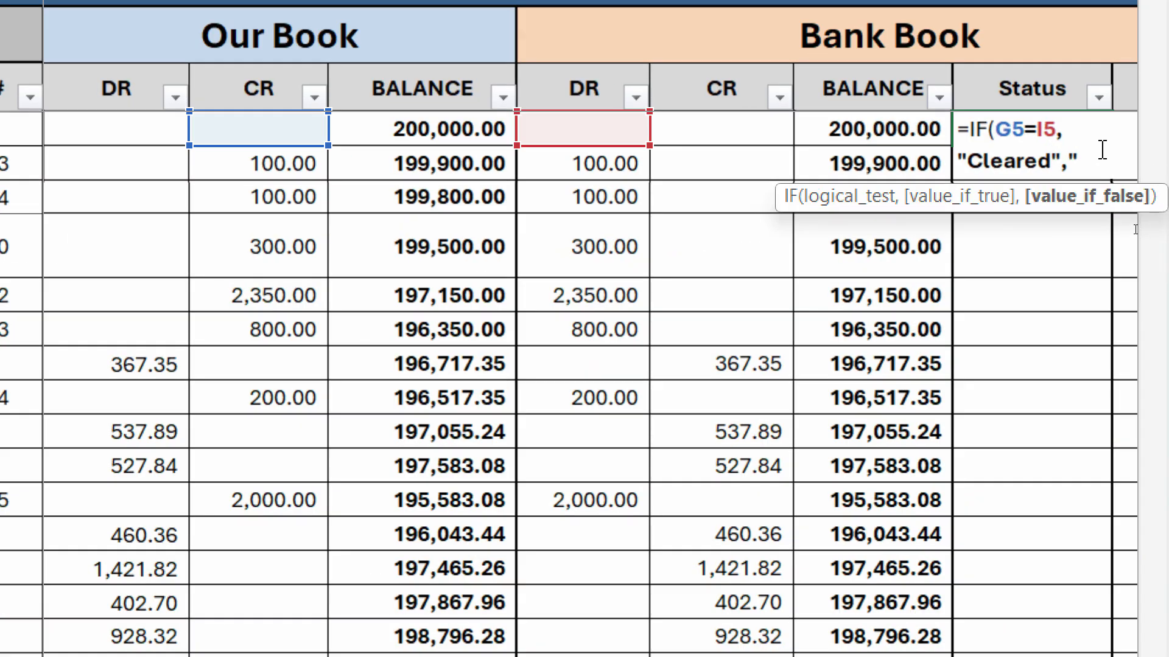
{"action": "type", "text": "\"Uncleared\")"}
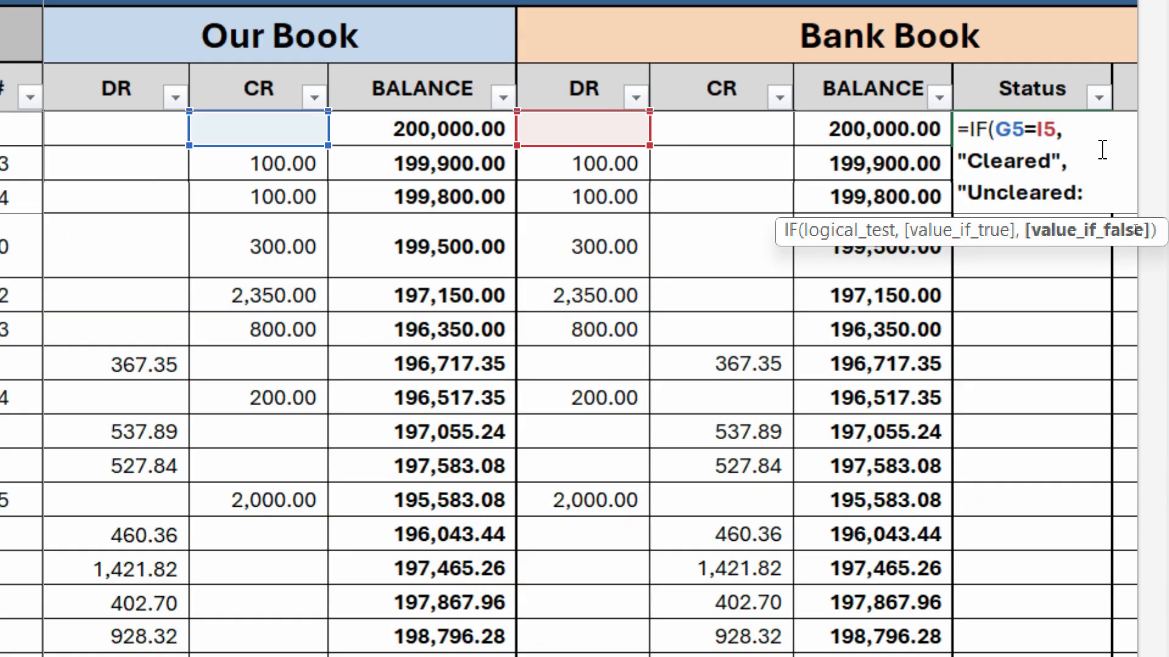
{"action": "key", "text": "ctrl+Return"}
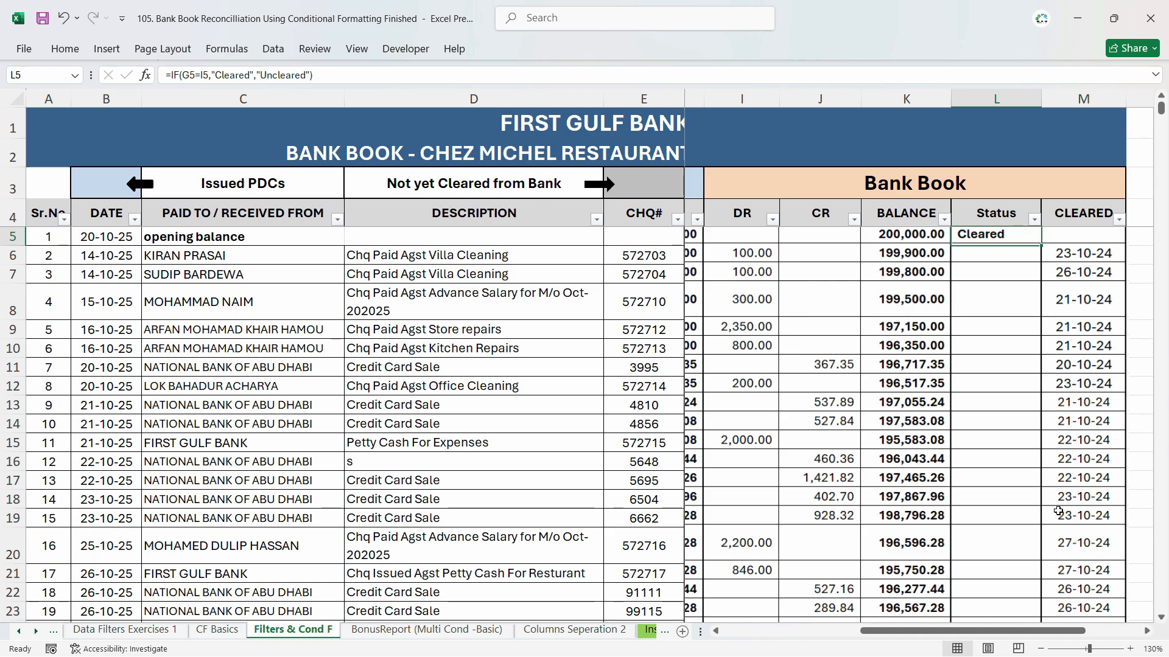
- Change the heading in L4 to Payment Status
{"action": "mouse_move", "coordinate": [958, 630]}
{"action": "left_mouse_down"}
{"action": "mouse_move", "coordinate": [847, 628]}
{"action": "mouse_move", "coordinate": [969, 630]}
{"action": "left_mouse_up"}
{"action": "left_click", "coordinate": [974, 219]}
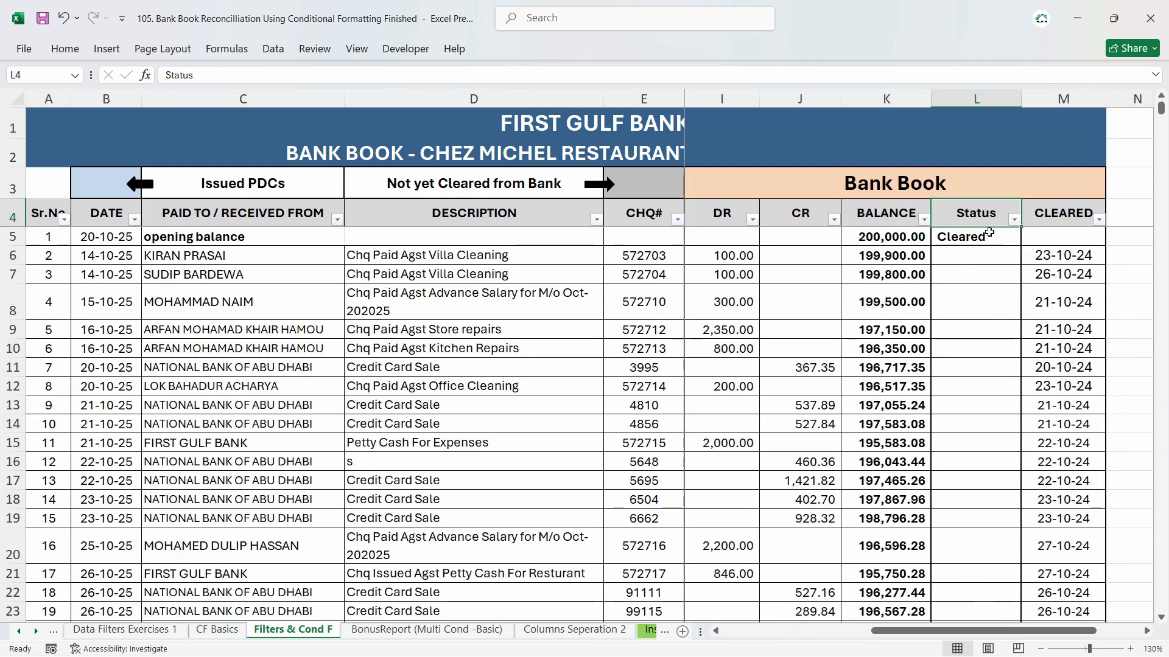
{"action": "type", "text": "Paymen"}
{"action": "key", "text": "BackSpace"}
{"action": "key", "text": "BackSpace"}
{"action": "key", "text": "BackSpace"}
{"action": "key", "text": "BackSpace"}
{"action": "key", "text": "BackSpace"}
{"action": "key", "text": "BackSpace"}
{"action": "type", "text": "P"}
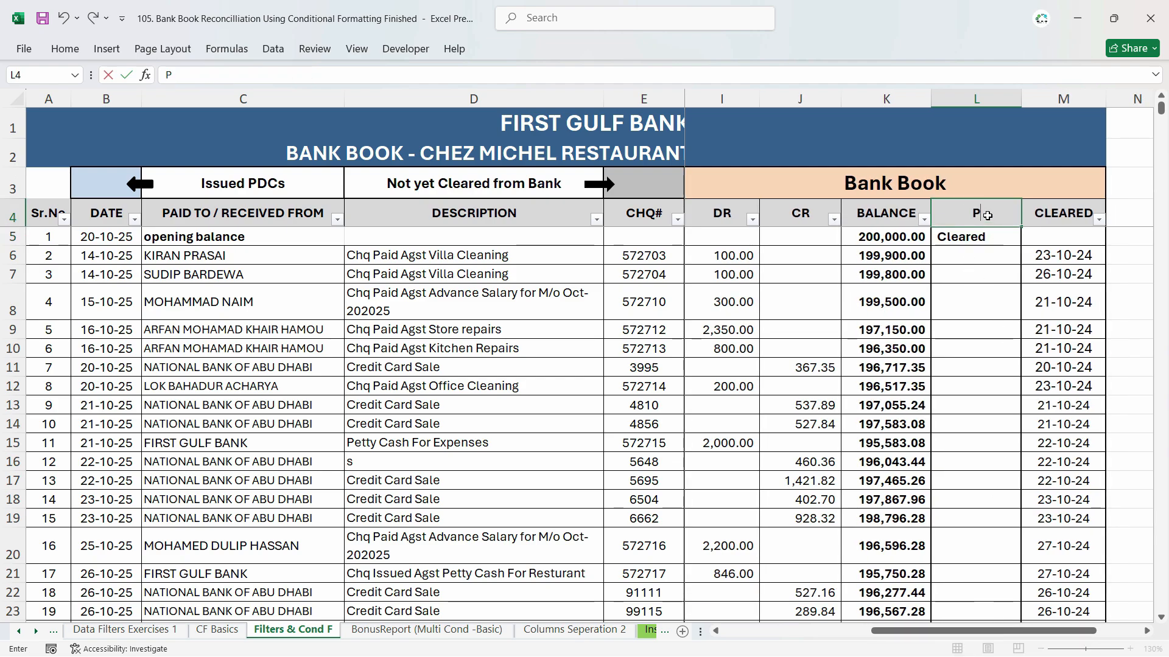
{"action": "type", "text": "ayment"}
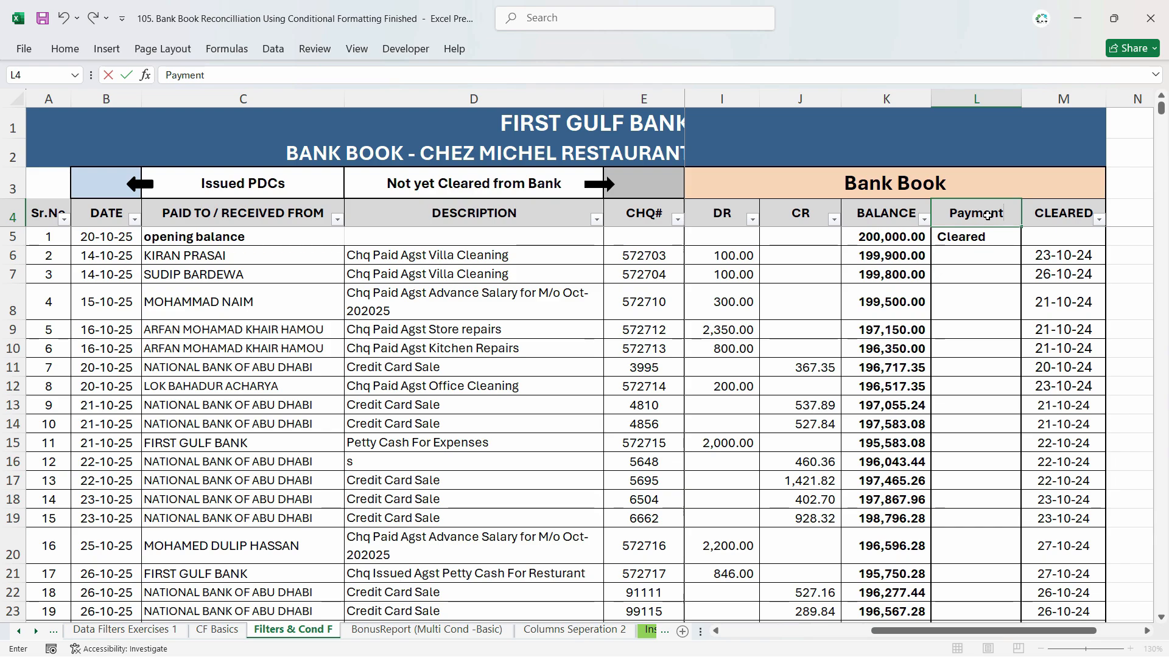
{"action": "type", "text": " Status"}
{"action": "key", "text": "Tab"}
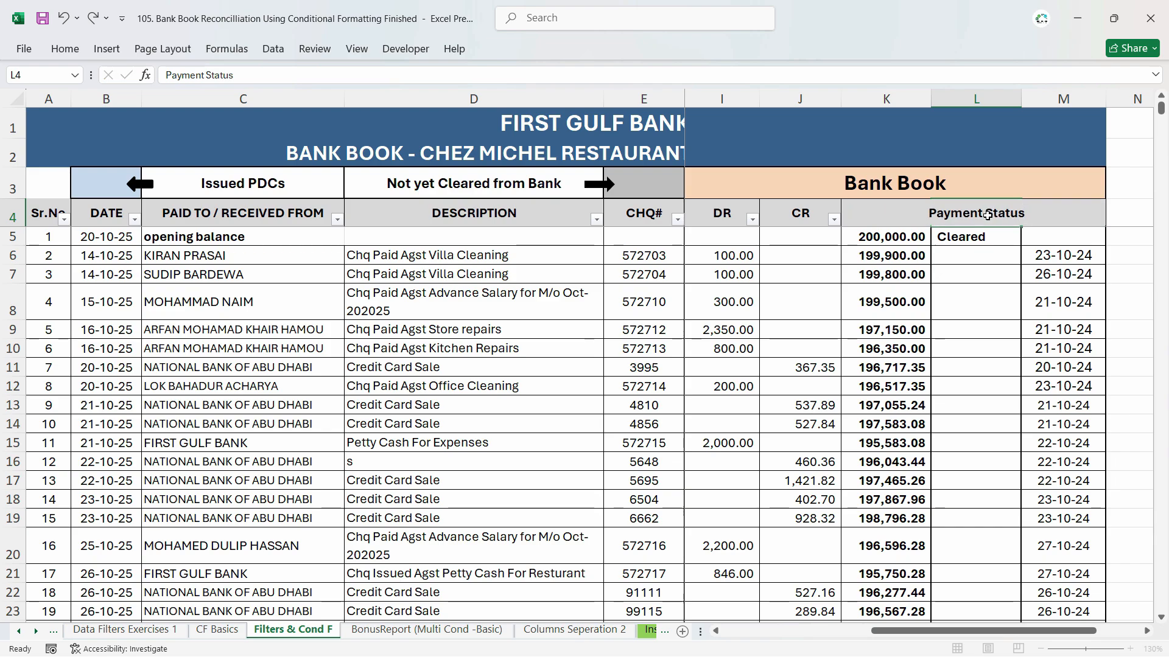
- Insert a new column before the Cleared column and enter the heading Receipts Status in M4
{"action": "right_click", "coordinate": [1045, 99]}
{"action": "left_click", "coordinate": [959, 251]}
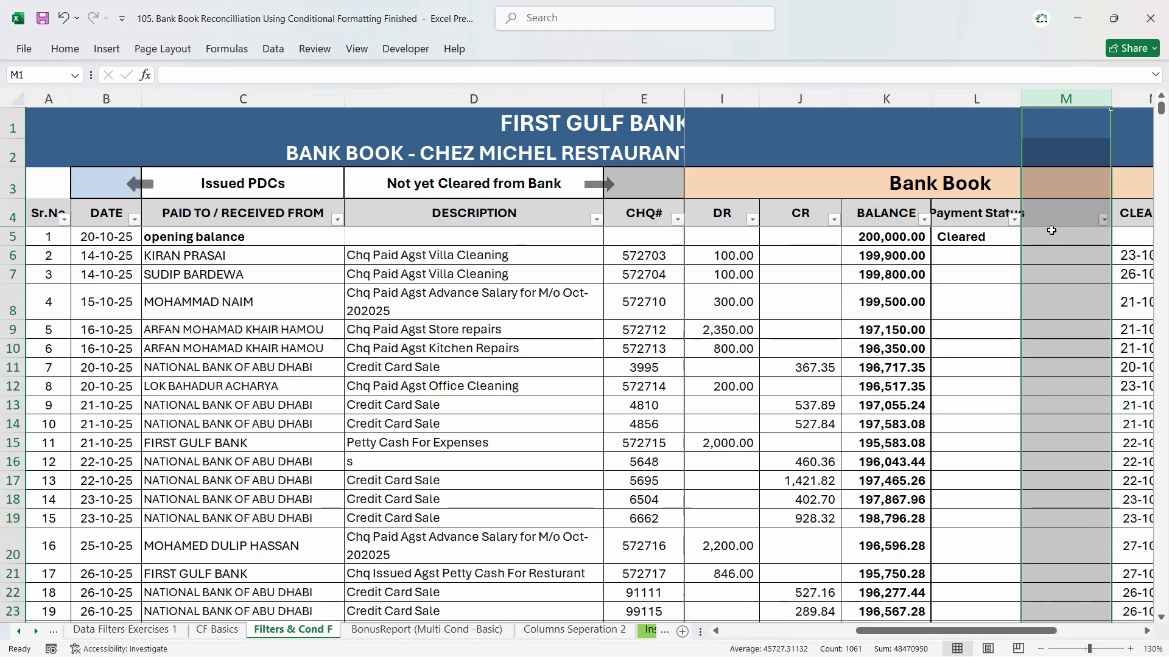
{"action": "left_click", "coordinate": [1060, 214]}
{"action": "type", "text": "Receipts Status"}
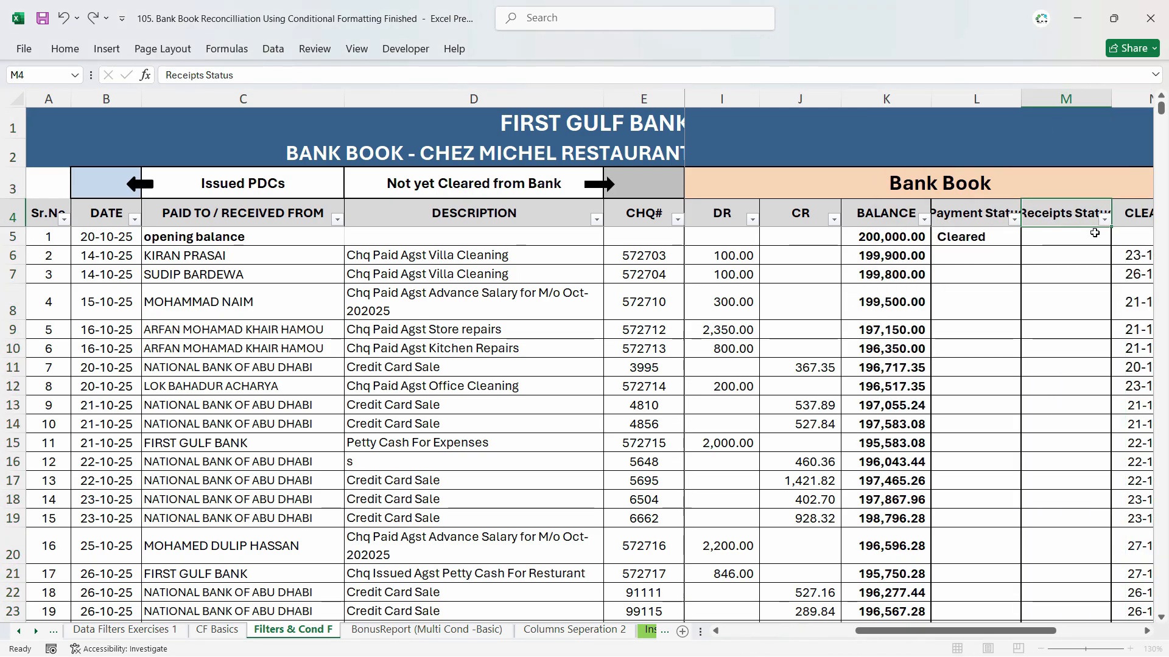
{"action": "key", "text": "Return"}
- Enter the formula =IF(F5=J5,"Cleared","Uncleared") in M5 of the Receipts Status column
{"action": "type", "text": "="}
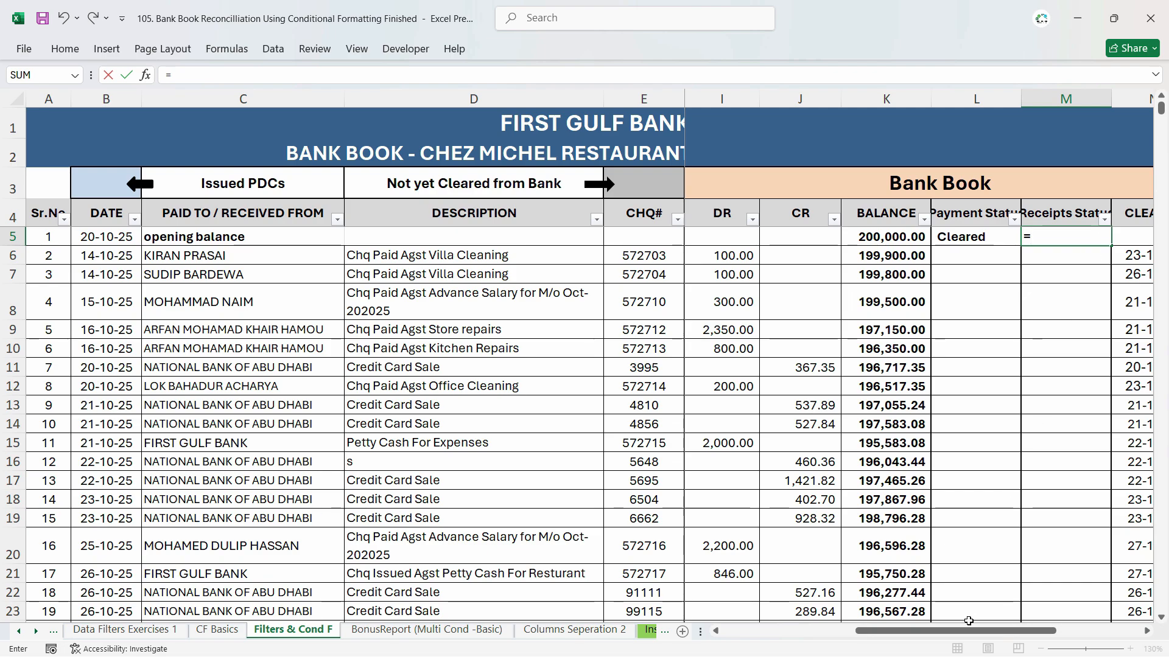
{"action": "left_click_drag", "start_coordinate": [967, 631], "coordinate": [833, 632]}
{"action": "left_click", "coordinate": [734, 238]}
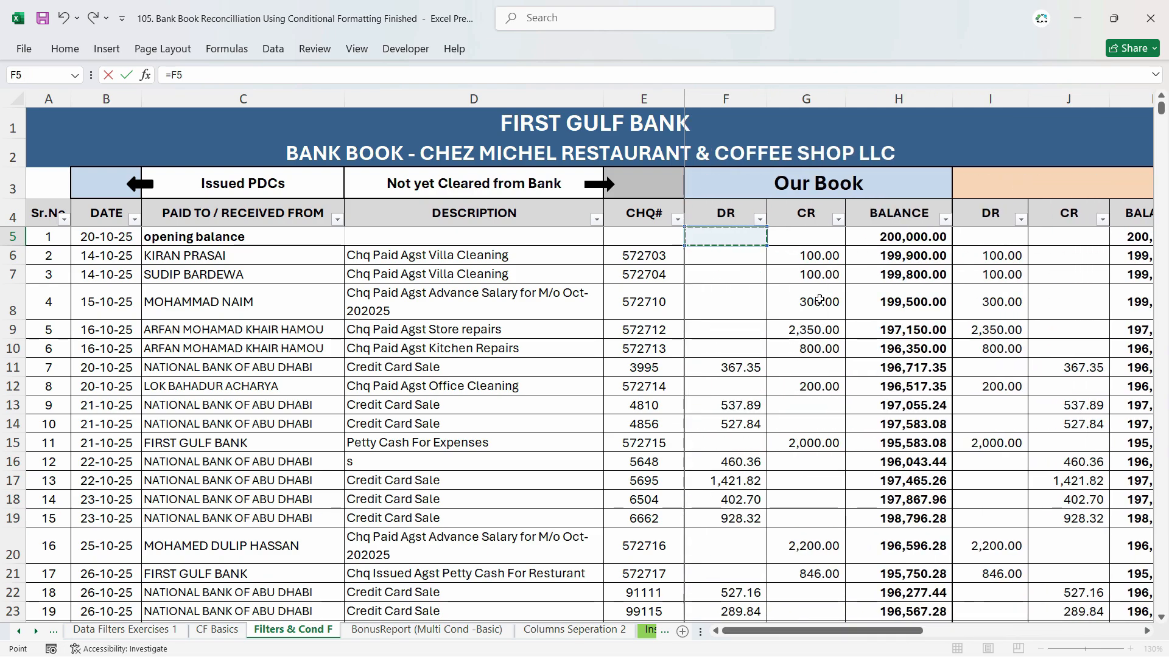
{"action": "type", "text": "="}
{"action": "key", "text": "BackSpace"}
{"action": "key", "text": "BackSpace"}
{"action": "key", "text": "BackSpace"}
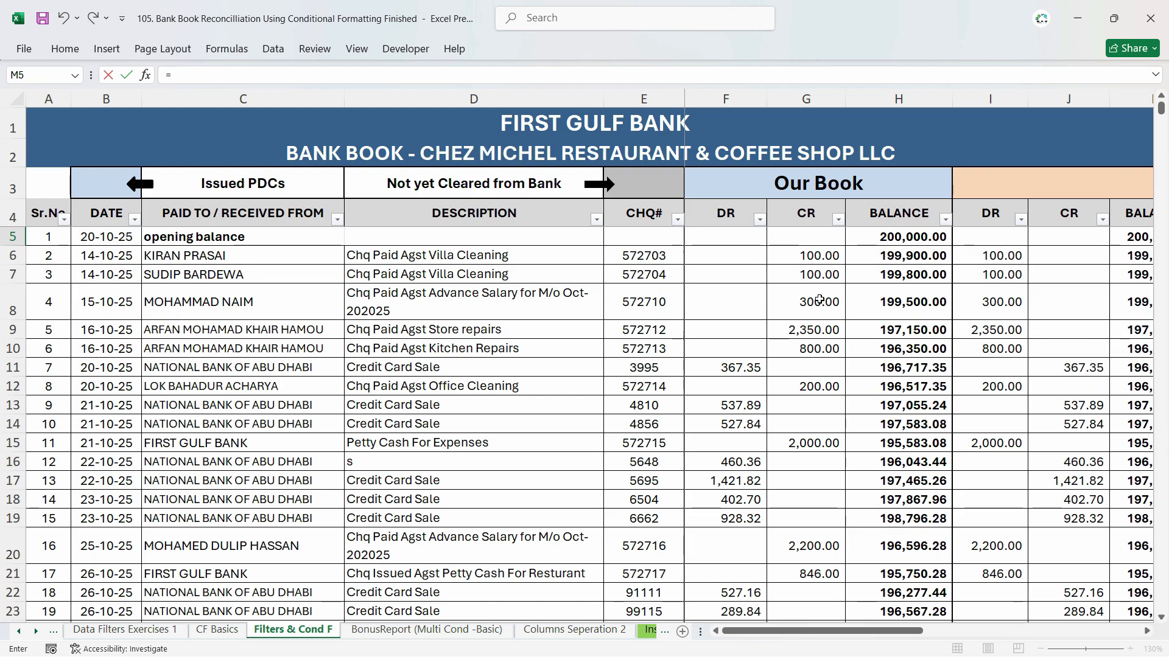
{"action": "type", "text": "IF("}
{"action": "left_click", "coordinate": [747, 240]}
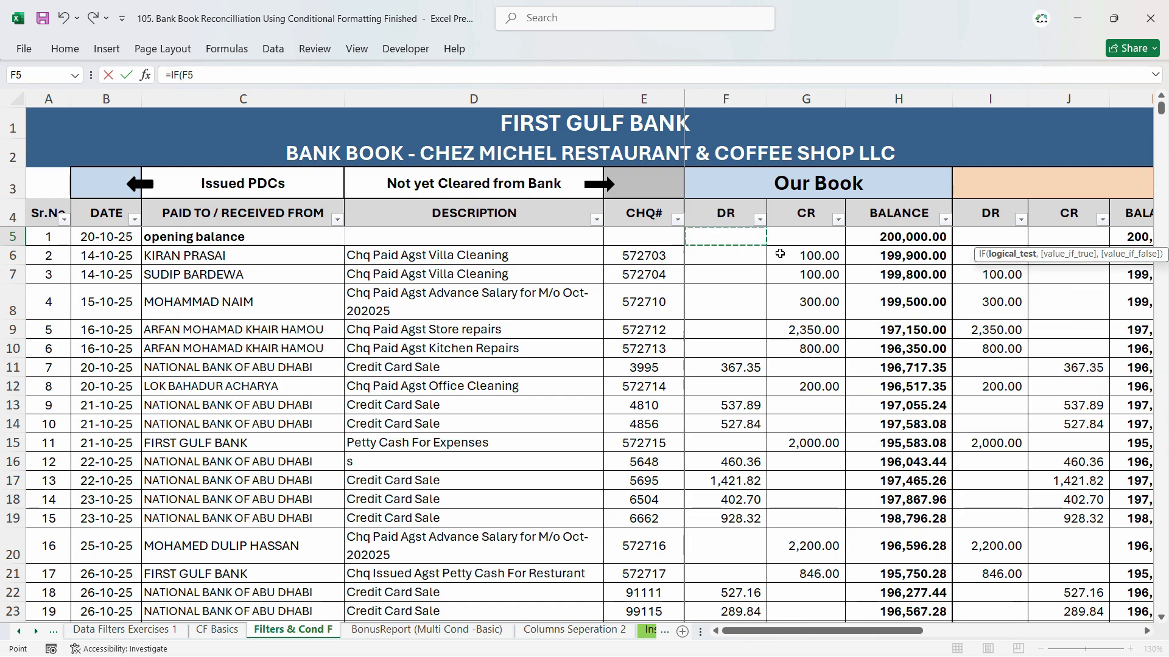
{"action": "type", "text": "="}
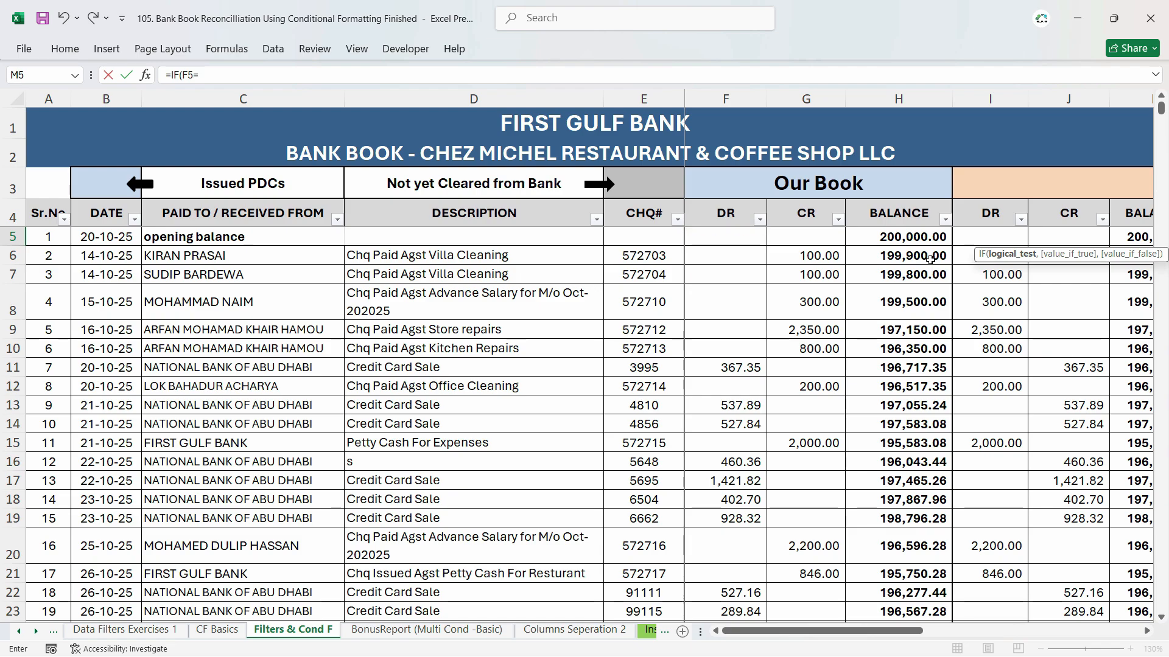
{"action": "left_click", "coordinate": [1072, 237]}
{"action": "type", "text": ",\"Cl"}
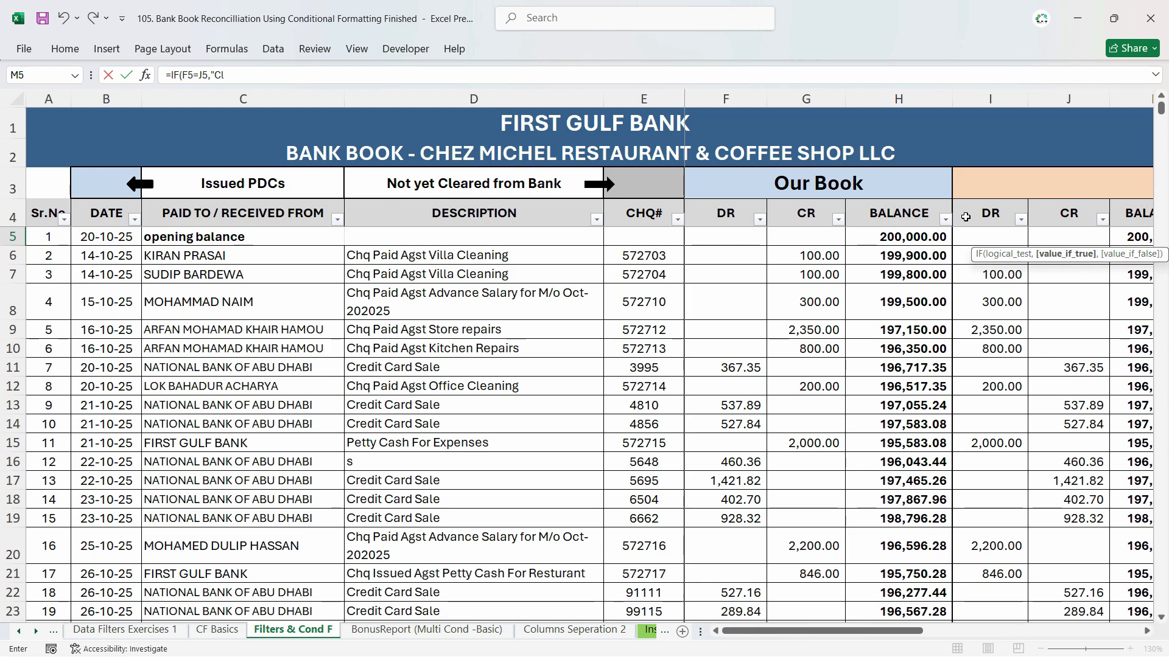
{"action": "key", "text": "BackSpace"}
{"action": "left_click", "coordinate": [293, 76]}
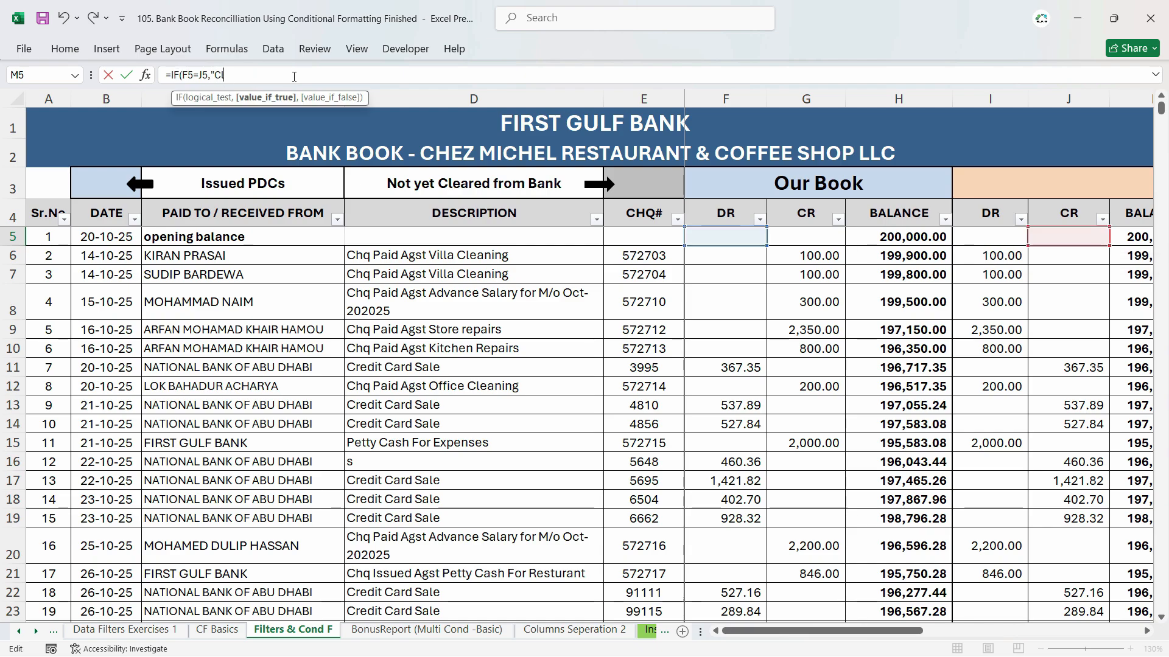
{"action": "type", "text": "eared\",\"Uncle"}
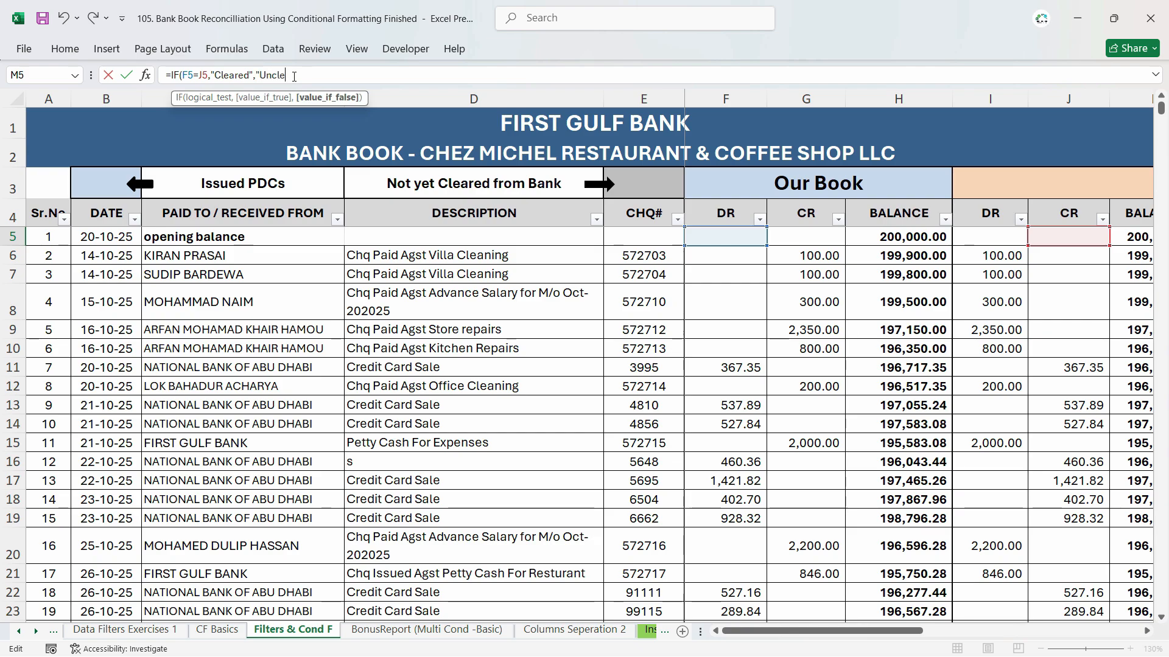
{"action": "type", "text": "ared\""}
{"action": "key", "text": "Return"}
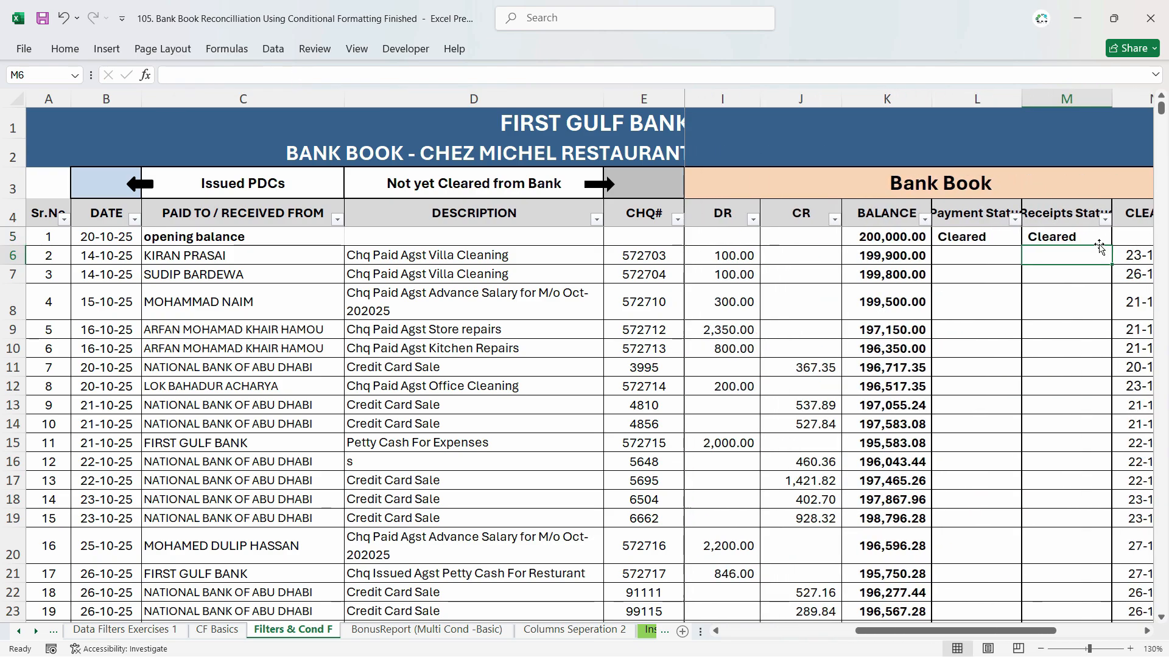
- Fill the Payment Status formula from L5 and the Receipts Status formula from M5 down all entries
{"action": "left_click", "coordinate": [1010, 239]}
{"action": "double_click", "coordinate": [1022, 246]}
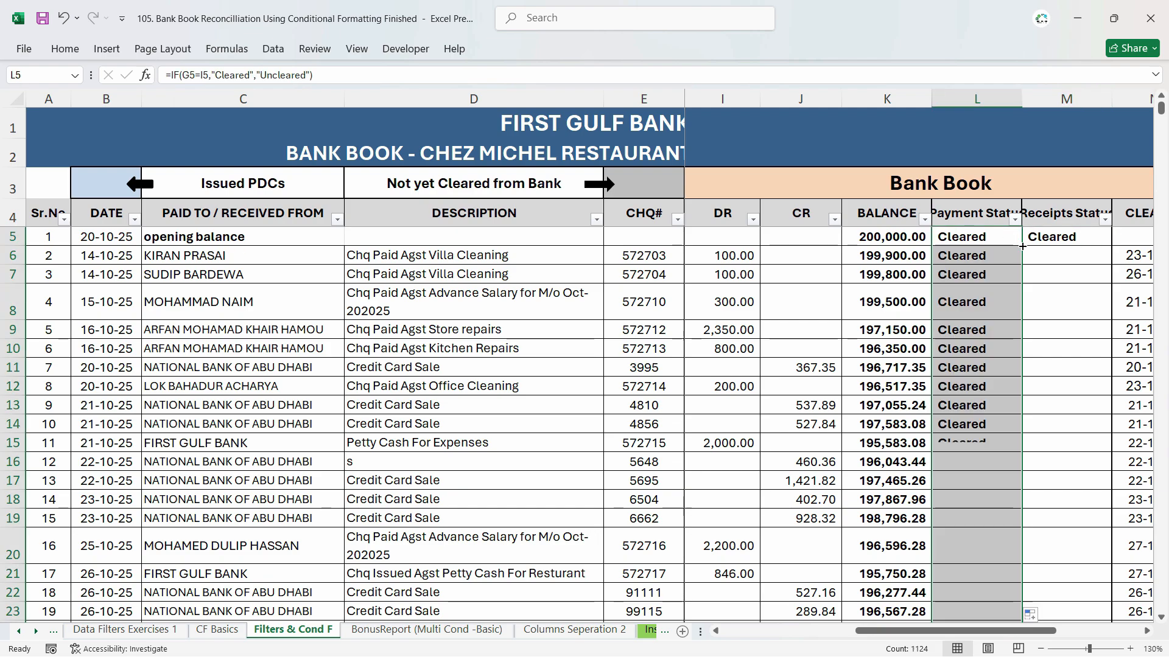
{"action": "left_click", "coordinate": [1072, 239]}
{"action": "double_click", "coordinate": [1112, 246]}
{"action": "left_click", "coordinate": [1065, 386]}
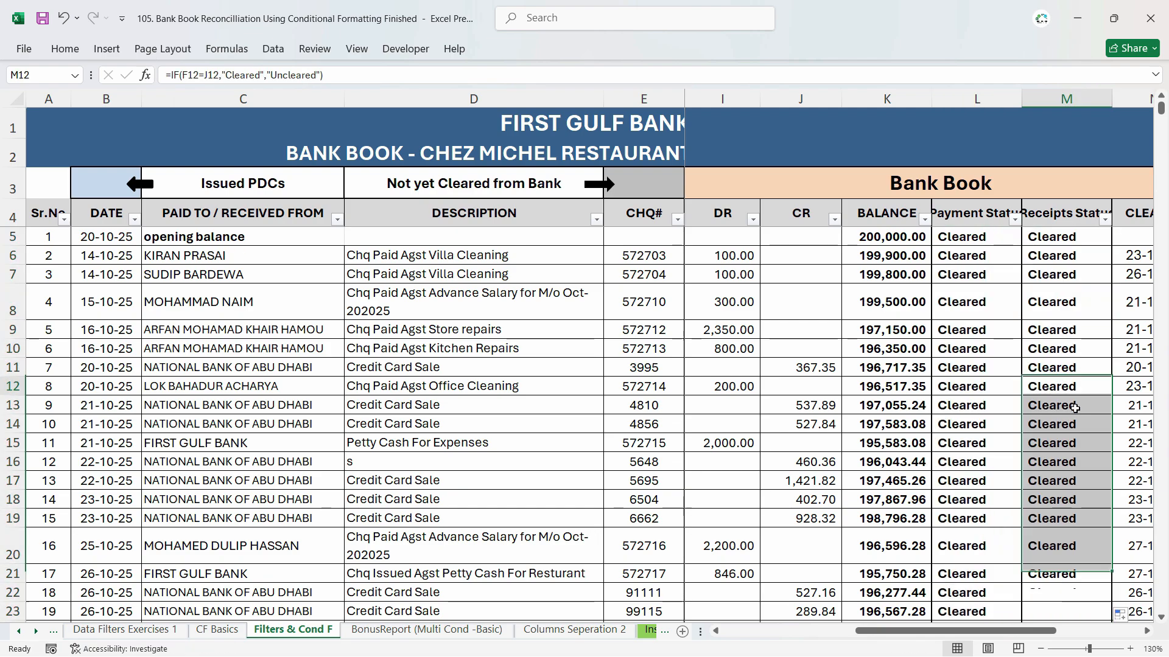
- Inspect the Payment Status formula in L485 and the Our Book DR and CR amounts in row 485
{"action": "left_click_drag", "start_coordinate": [1162, 111], "coordinate": [1161, 327]}
{"action": "double_click", "coordinate": [957, 429]}
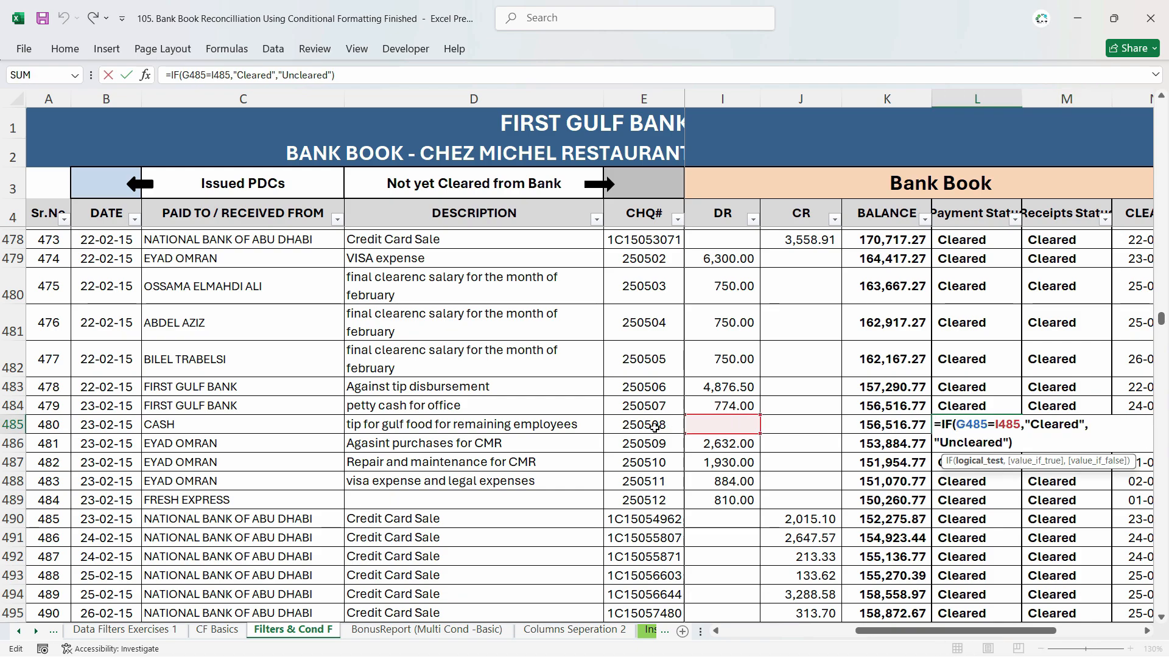
{"action": "left_click_drag", "start_coordinate": [919, 631], "coordinate": [786, 631]}
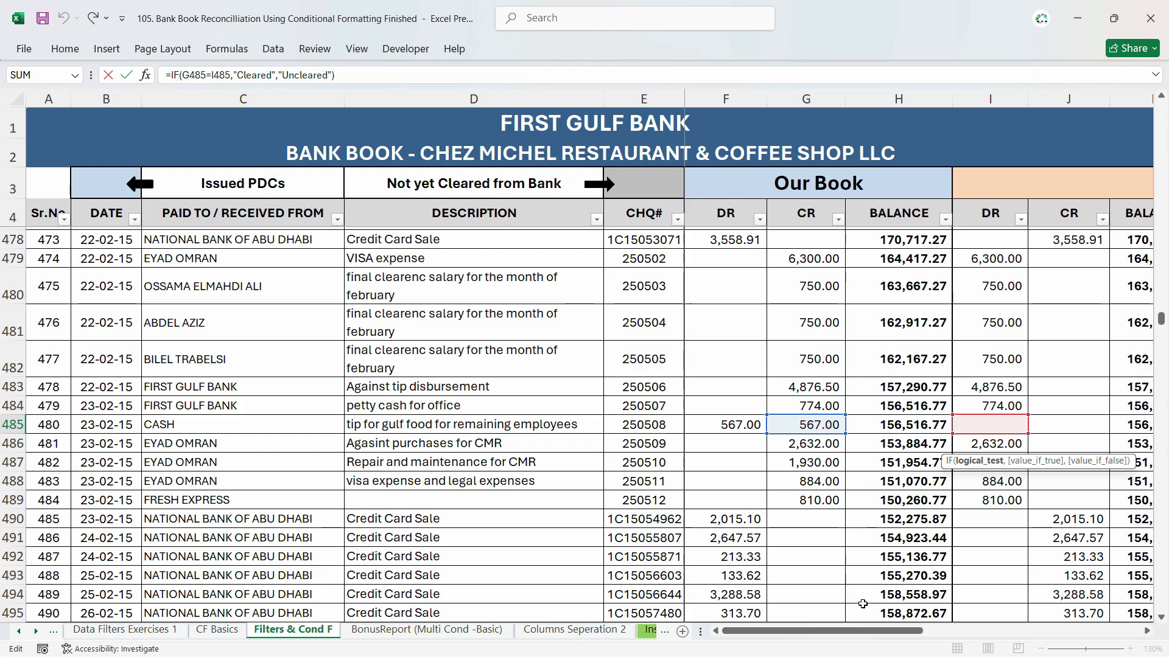
{"action": "left_click_drag", "start_coordinate": [862, 632], "coordinate": [808, 639]}
{"action": "key", "text": "Escape"}
{"action": "left_click", "coordinate": [739, 445]}
{"action": "double_click", "coordinate": [814, 440]}
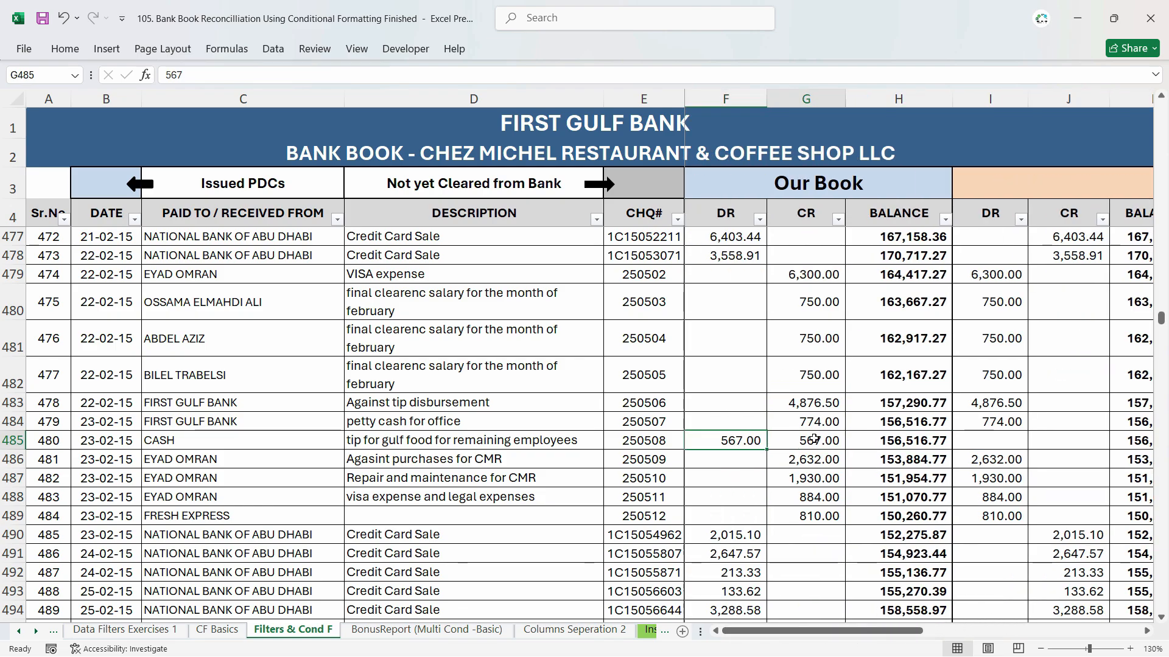
{"action": "left_click", "coordinate": [739, 443]}
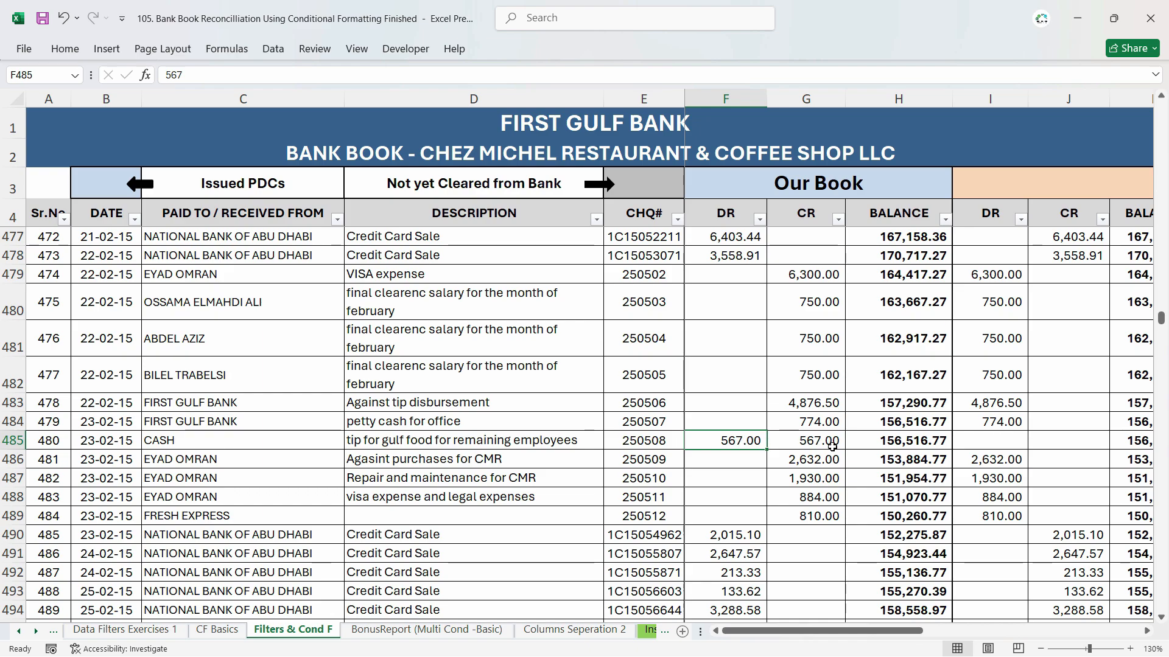
{"action": "left_click_drag", "start_coordinate": [729, 442], "coordinate": [793, 440]}
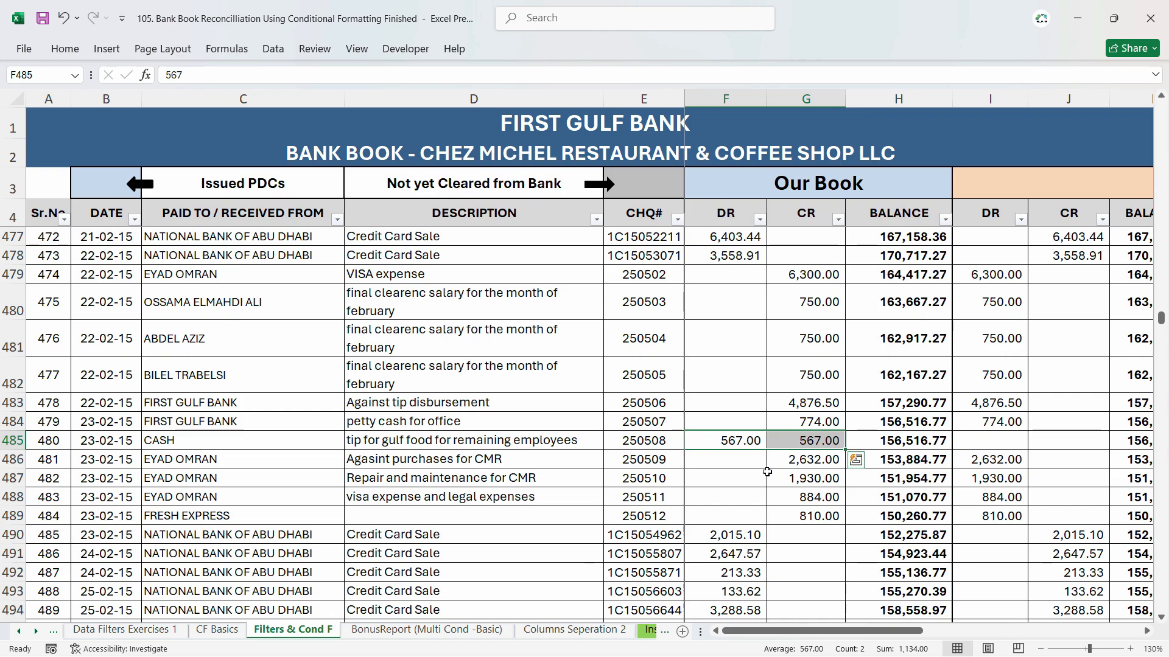
- Clear the Bank Book DR amount in I6 and check the Payment Status in L6
{"action": "left_click_drag", "start_coordinate": [1161, 317], "coordinate": [1161, 108]}
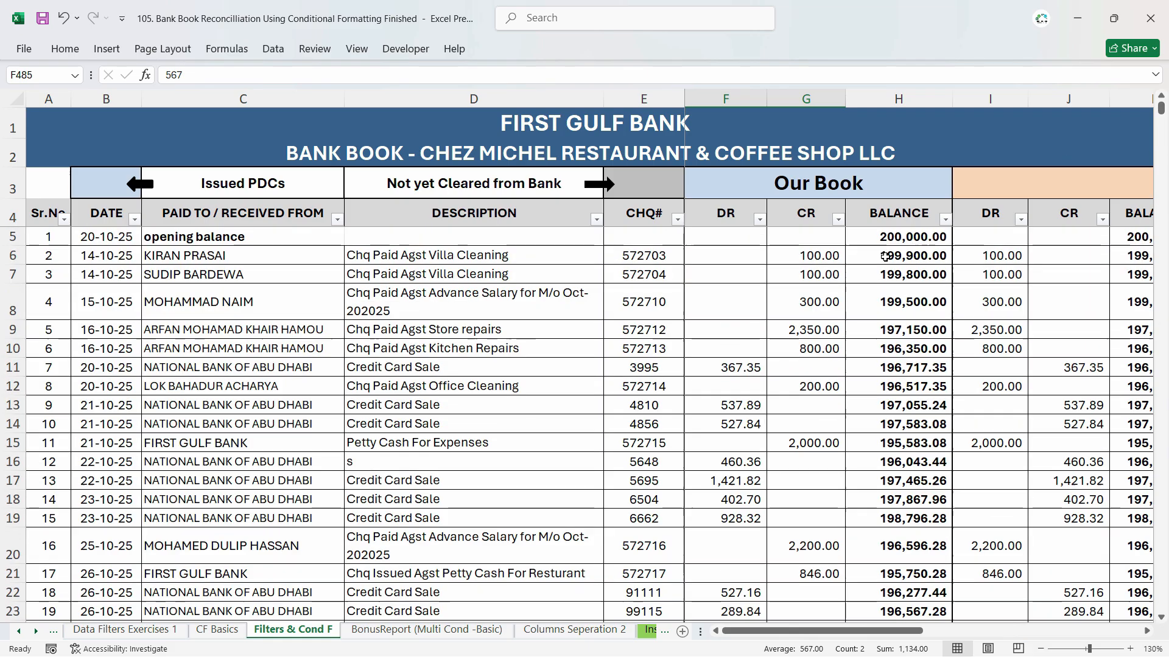
{"action": "left_click", "coordinate": [833, 260]}
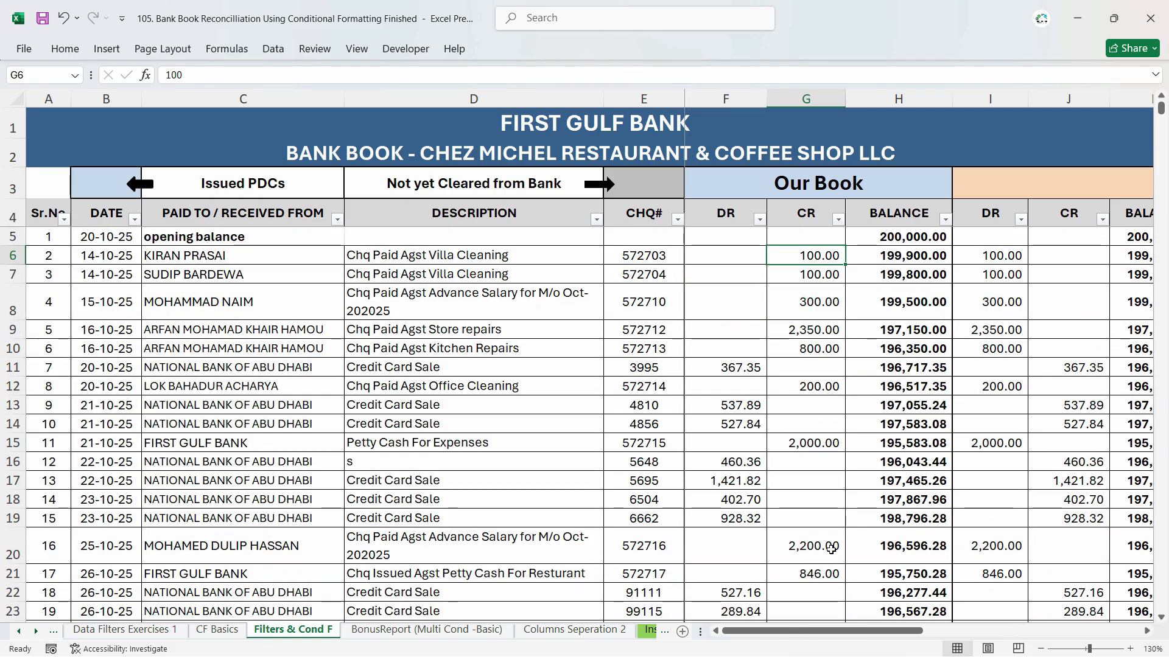
{"action": "left_click_drag", "start_coordinate": [865, 631], "coordinate": [893, 631]}
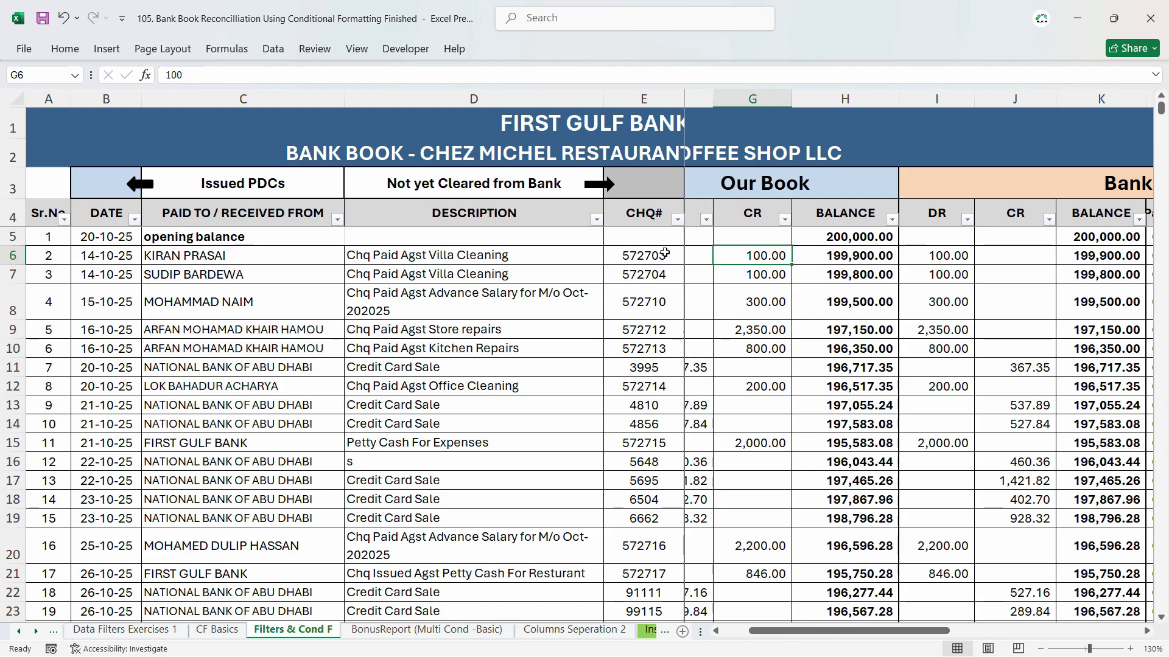
{"action": "left_click", "coordinate": [938, 256]}
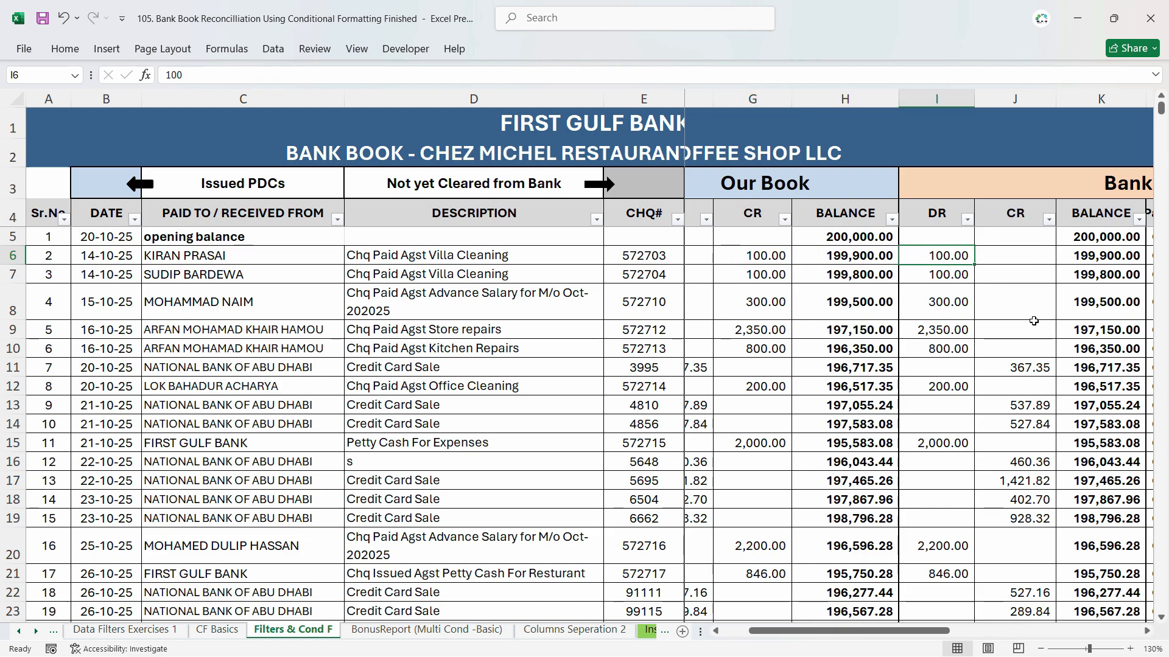
{"action": "key", "text": "Delete"}
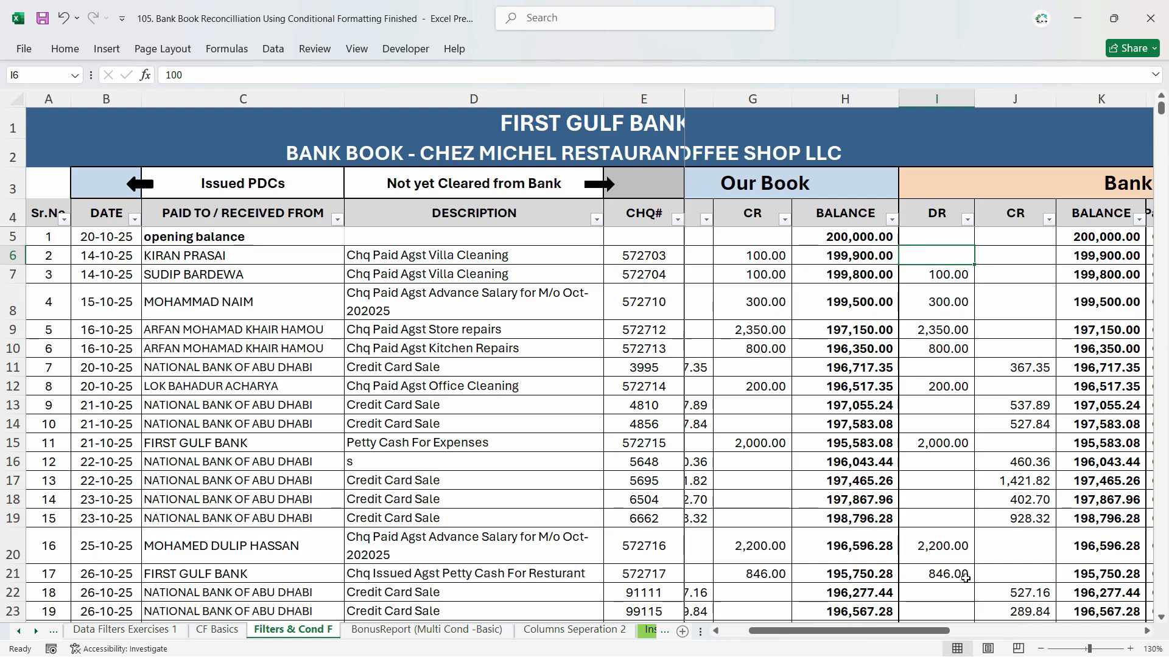
{"action": "left_click_drag", "start_coordinate": [923, 631], "coordinate": [996, 630]}
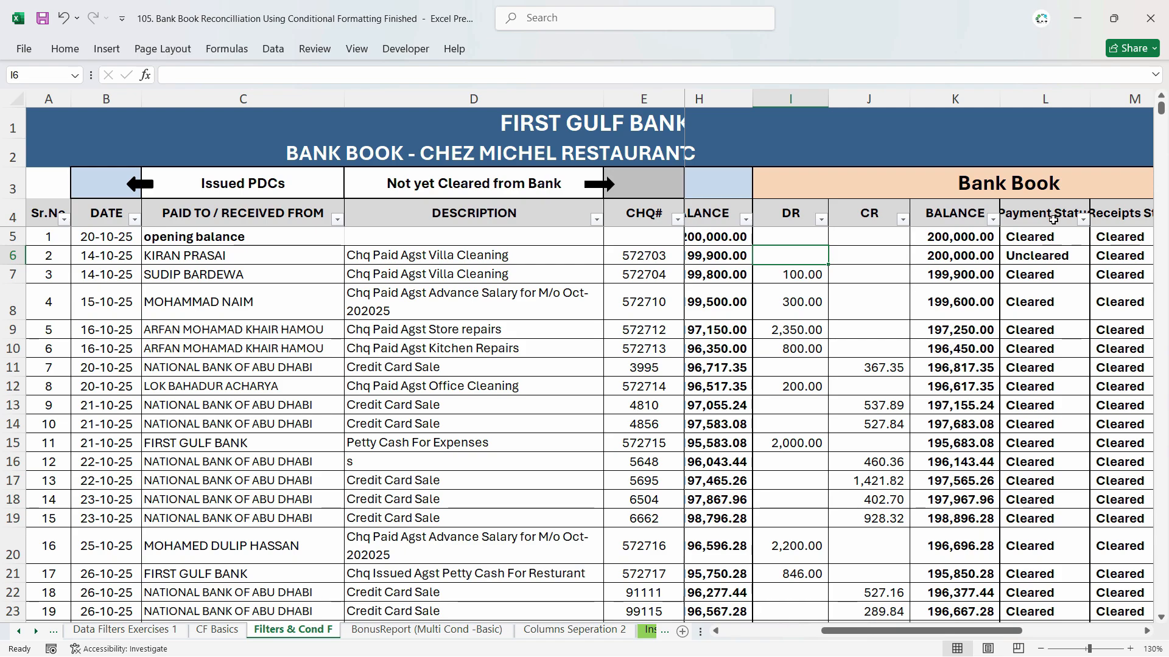
{"action": "left_click", "coordinate": [1032, 255]}
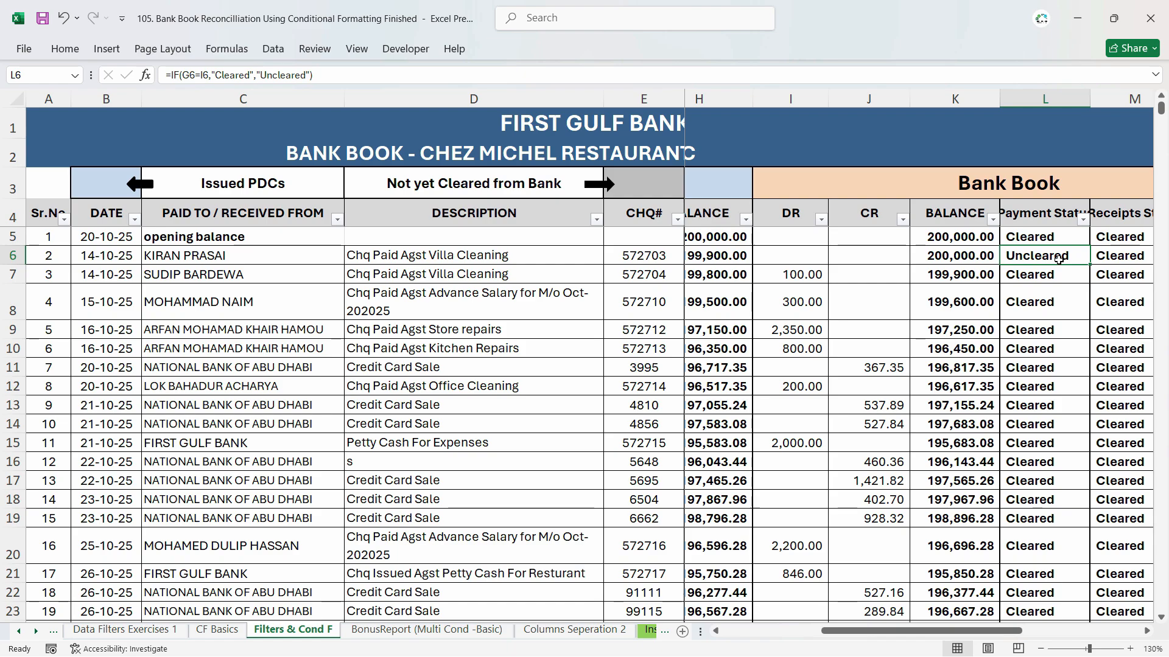
- Test the Payment Status in row 6 with a Bank Book DR amount of 80 in I6
{"action": "left_click", "coordinate": [785, 259]}
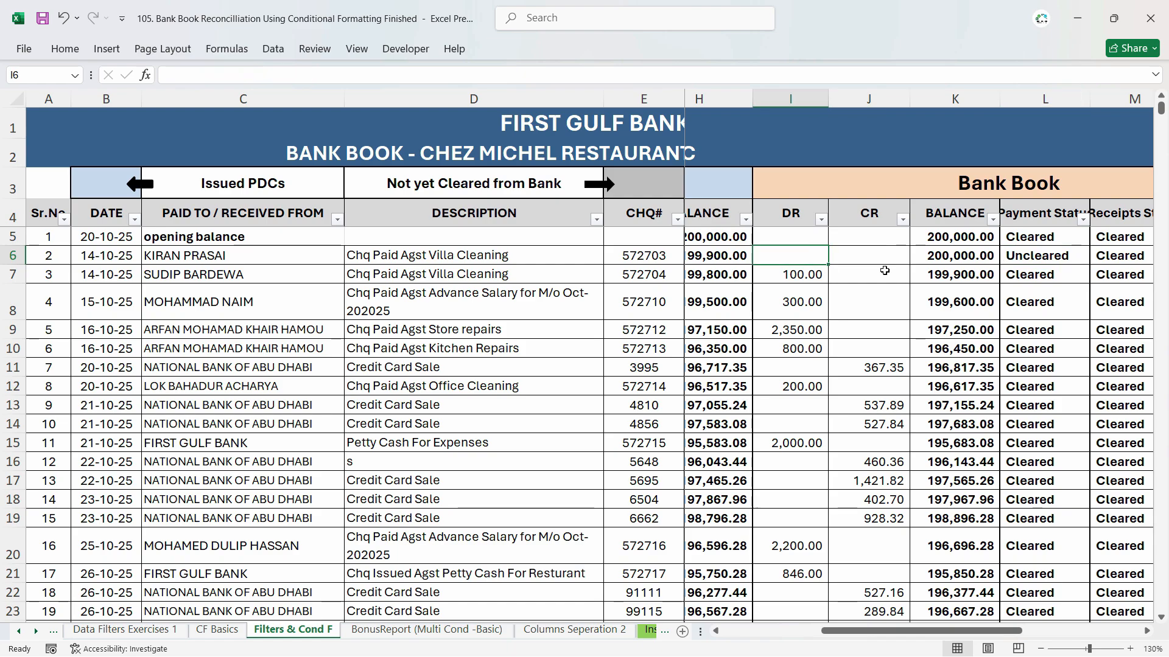
{"action": "type", "text": "1"}
{"action": "key", "text": "BackSpace"}
{"action": "key", "text": "BackSpace"}
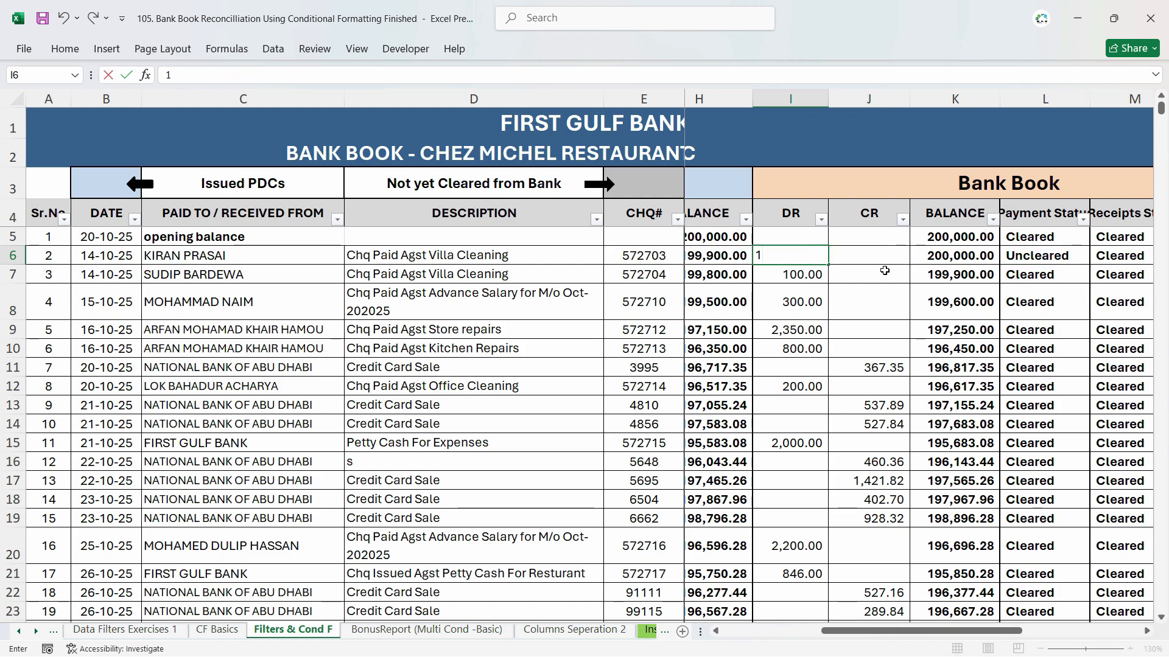
{"action": "key", "text": "Escape"}
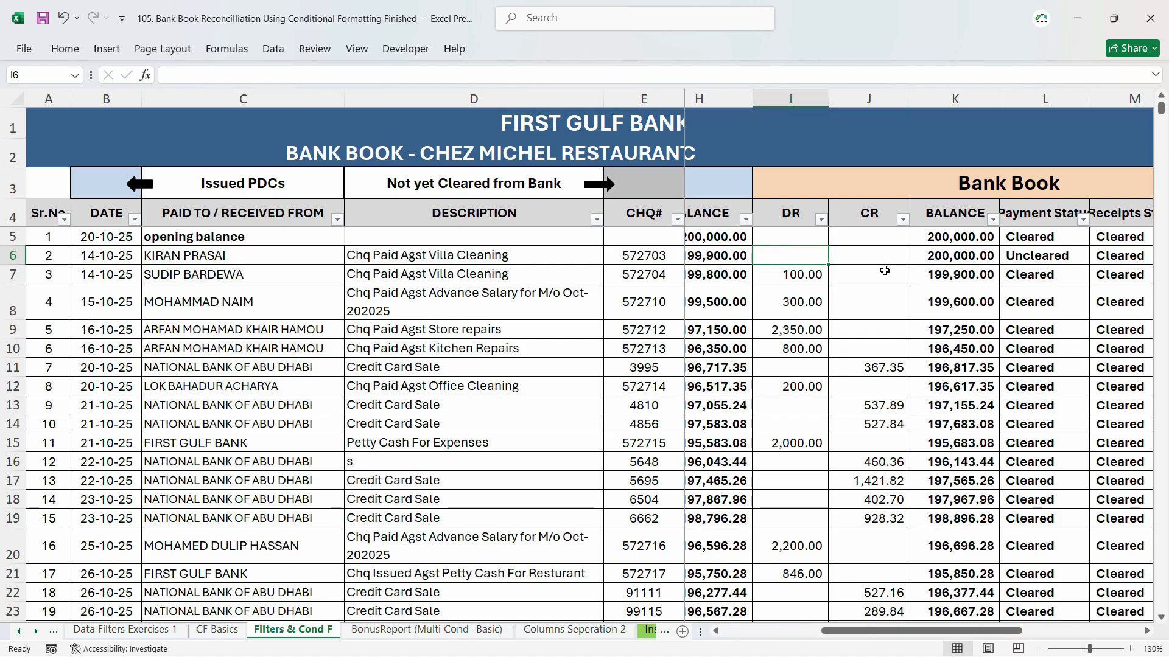
{"action": "type", "text": "8"}
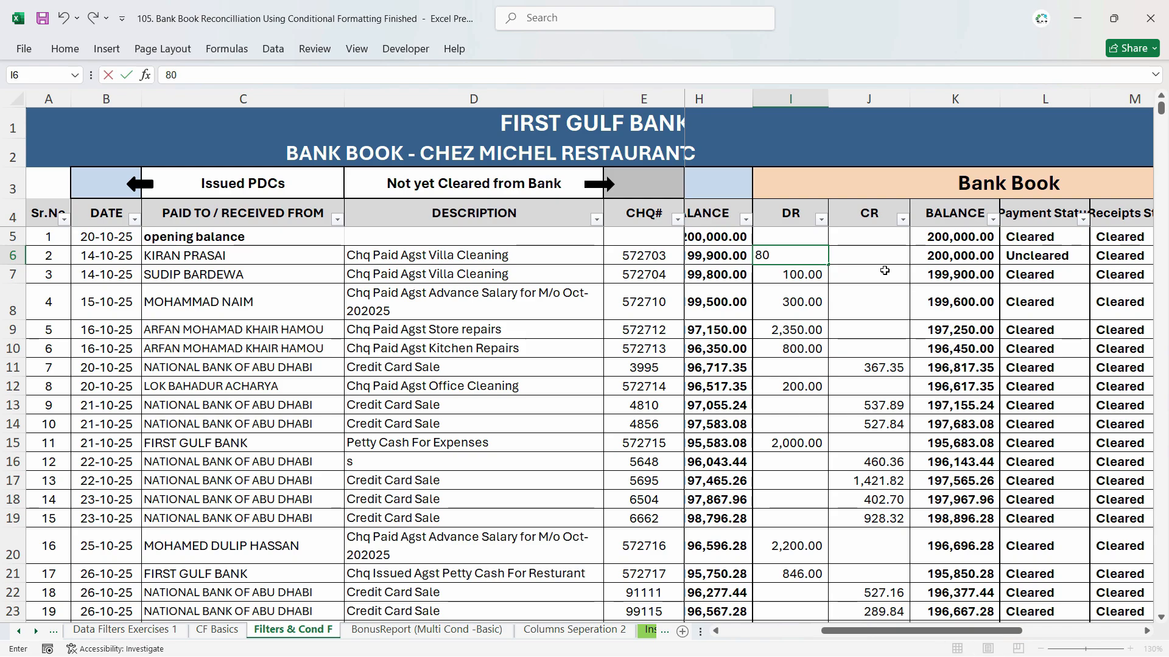
{"action": "type", "text": "0"}
{"action": "key", "text": "Return"}
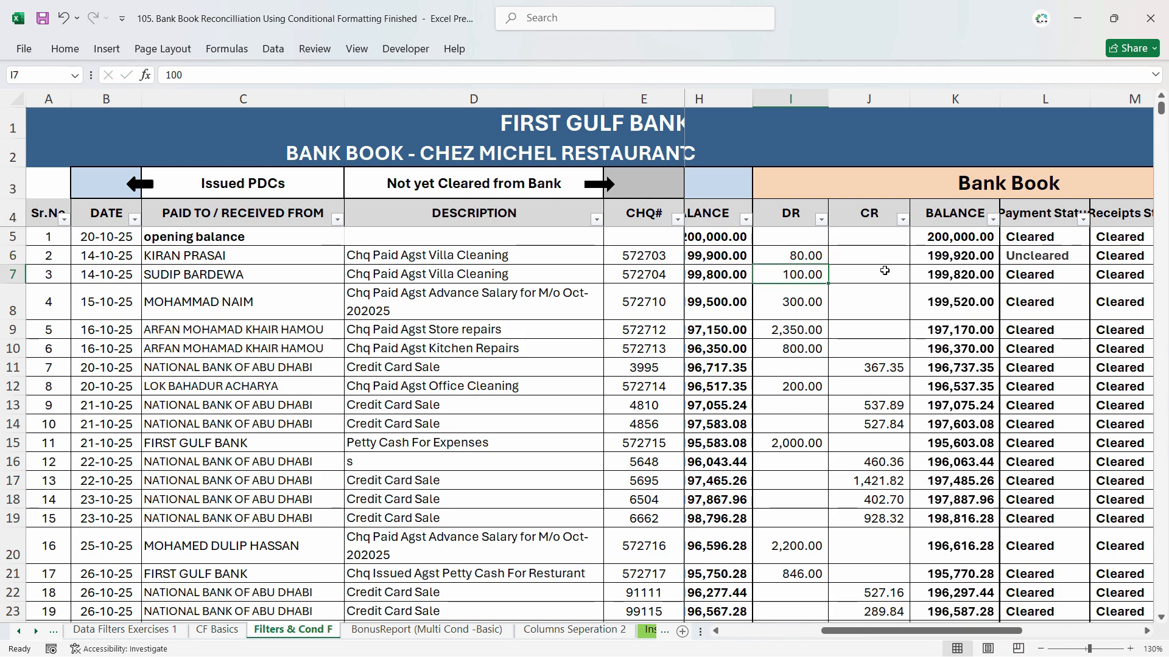
{"action": "left_click", "coordinate": [1072, 250]}
- Set the Bank Book DR amount in I6 to 100
{"action": "left_click", "coordinate": [791, 259]}
{"action": "key", "text": "F2"}
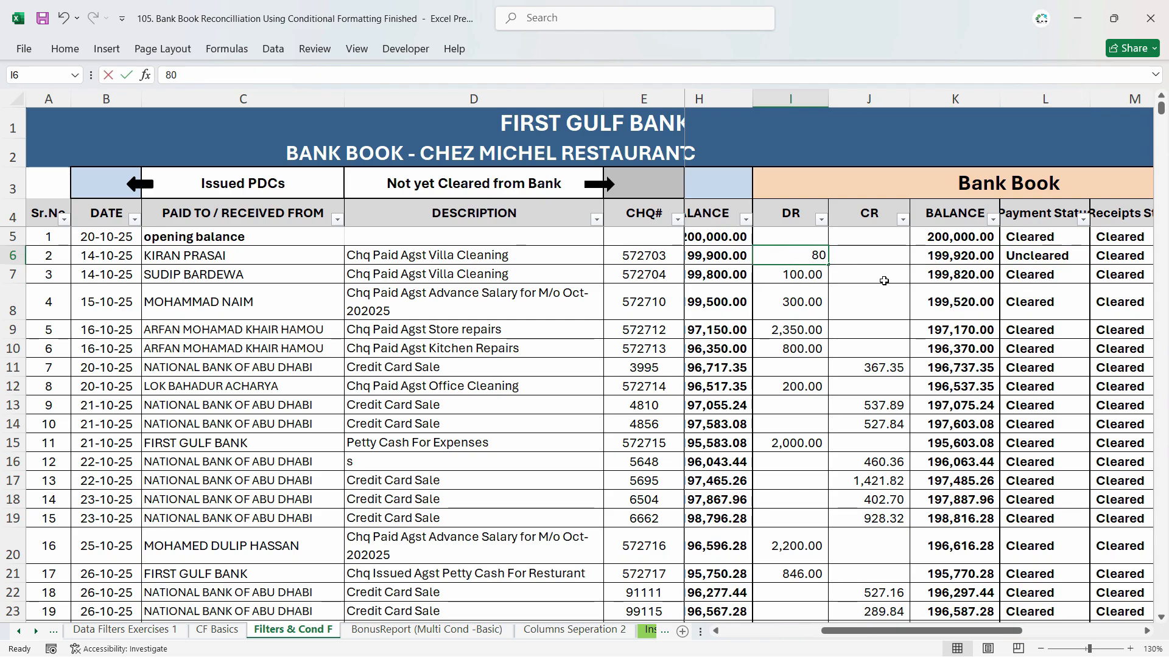
{"action": "type", "text": "100"}
{"action": "key", "text": "Return"}
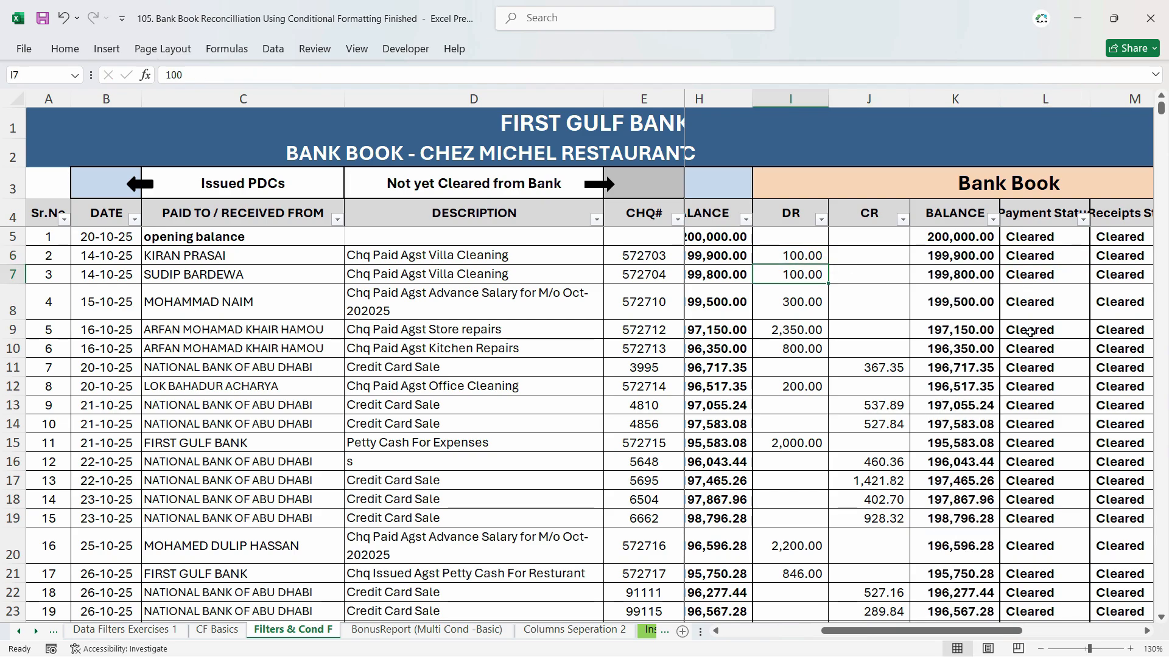
- Review the Payment Status and Receipts Status formulas in the first rows and the adjoining Cleared column
{"action": "left_click", "coordinate": [1048, 238]}
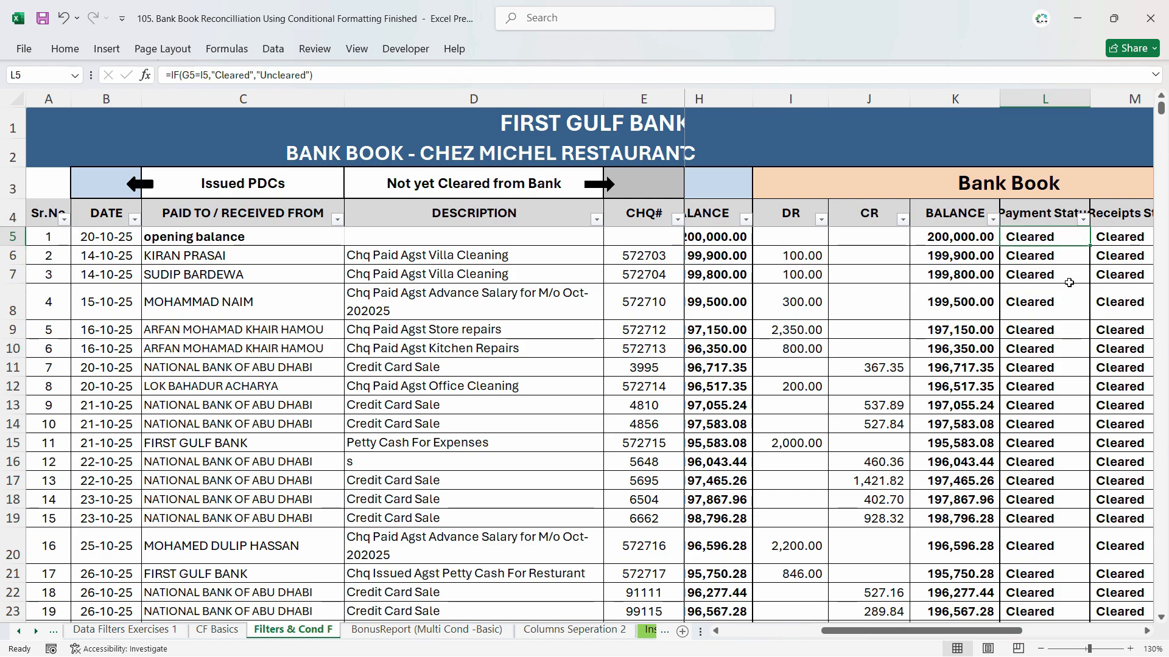
{"action": "key", "text": "Right"}
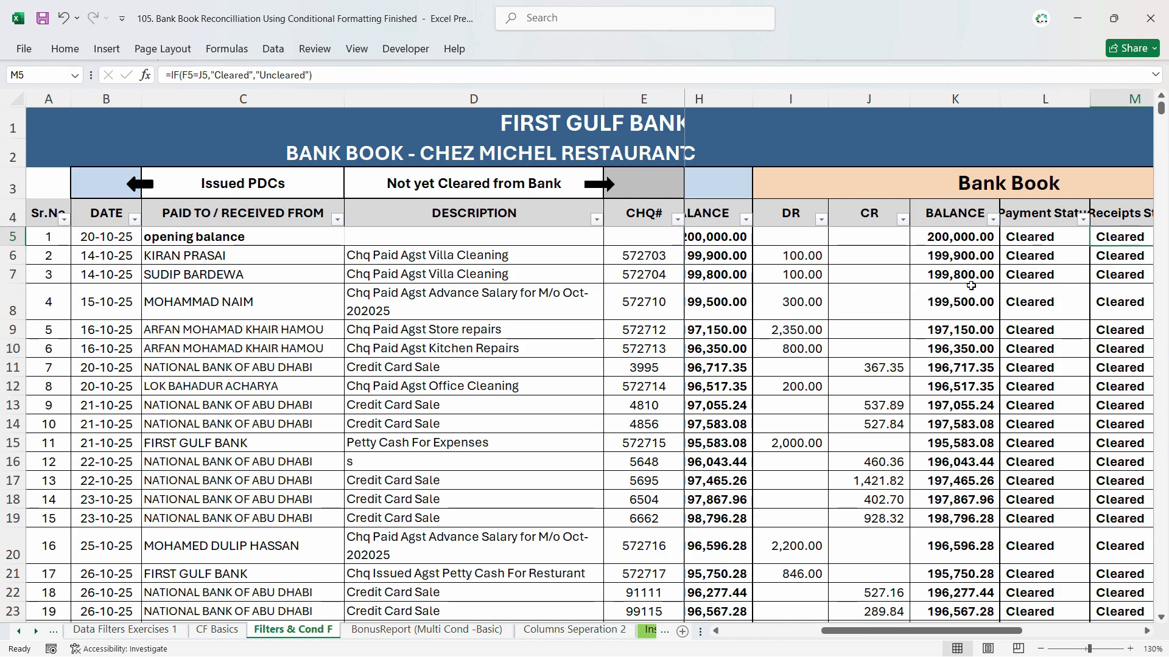
{"action": "left_click", "coordinate": [1046, 251]}
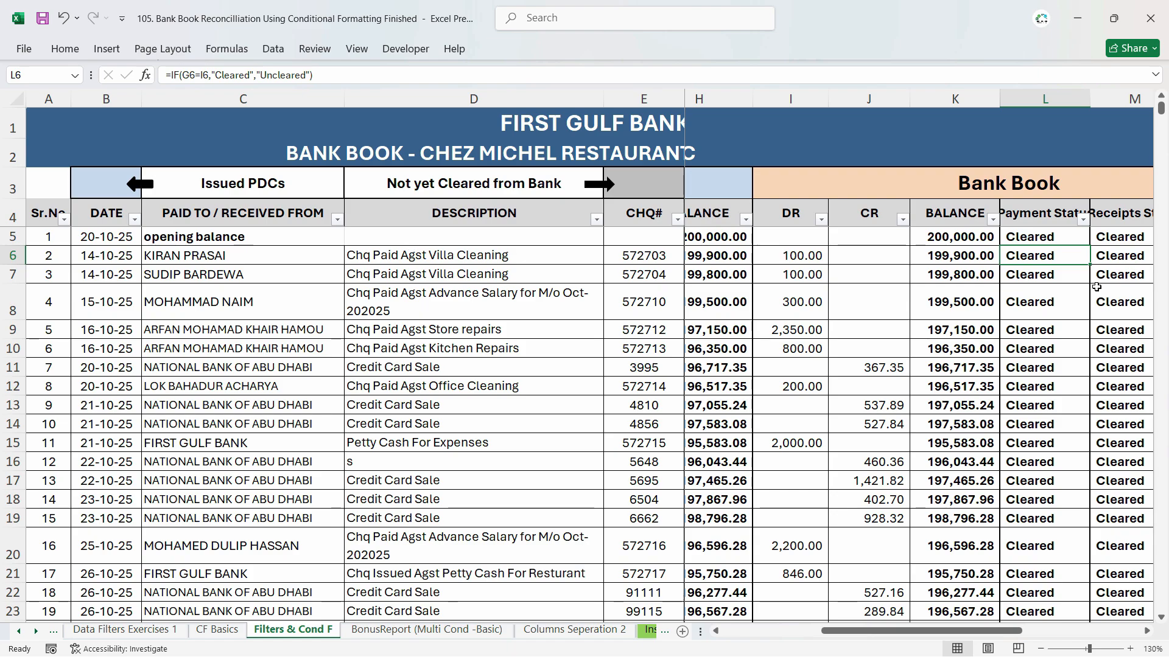
{"action": "left_click", "coordinate": [1069, 235]}
{"action": "key", "text": "Right"}
{"action": "key", "text": "Right"}
{"action": "key", "text": "Left"}
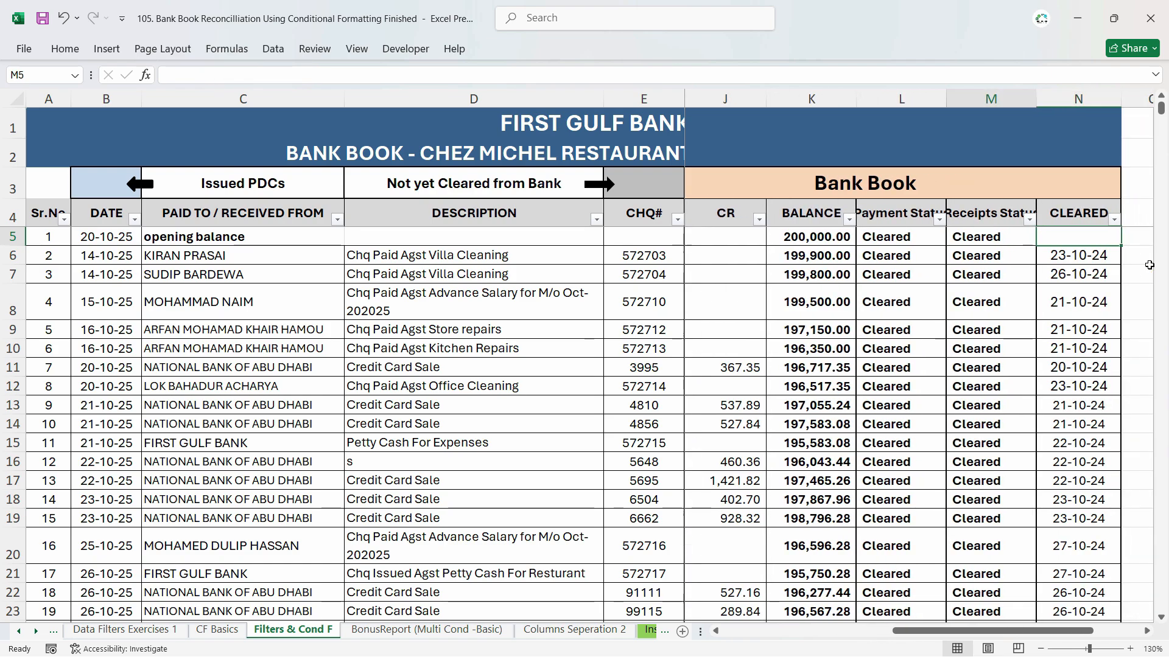
{"action": "key", "text": "Right"}
{"action": "key", "text": "Left"}
{"action": "key", "text": "Right"}
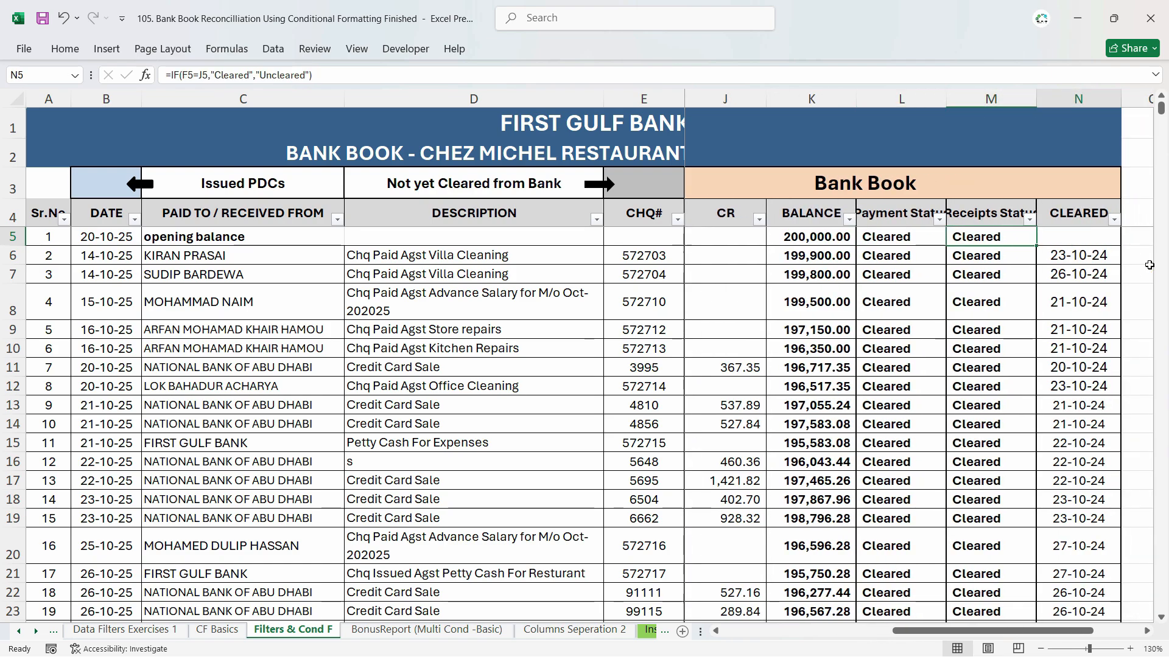
- Select the opening balance row of the ledger from the CLEARED cell N5 across to A5
{"action": "key", "text": "Left"}
{"action": "key", "text": "Up"}
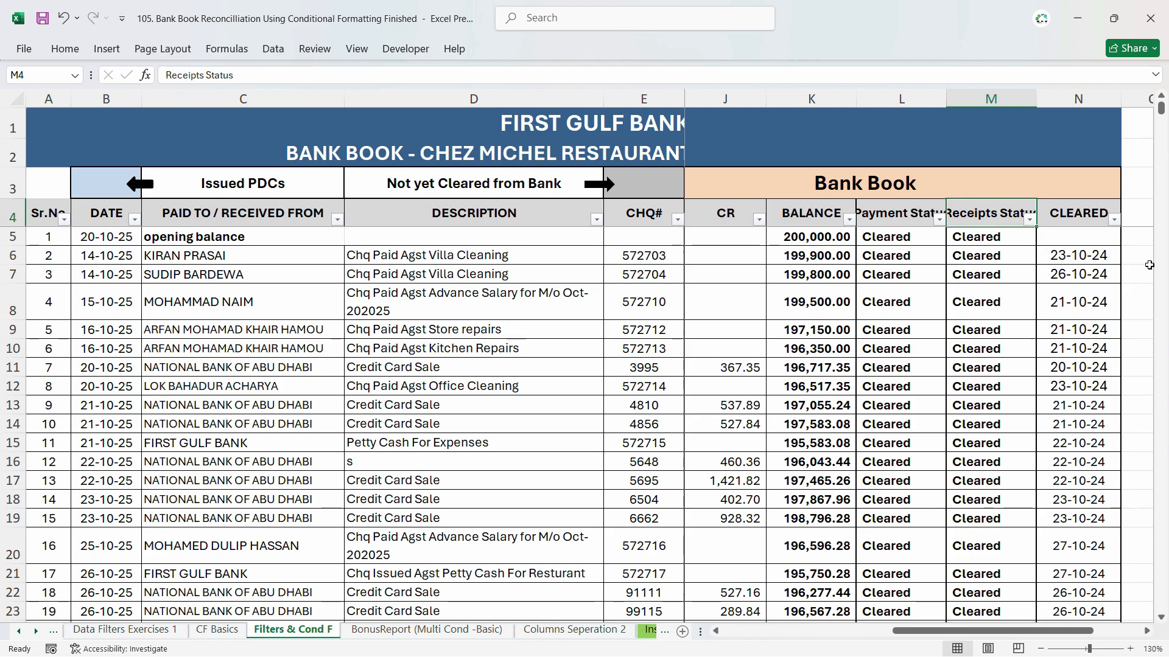
{"action": "key", "text": "Right"}
{"action": "key", "text": "Down"}
{"action": "key", "text": "Left"}
{"action": "key", "text": "Right"}
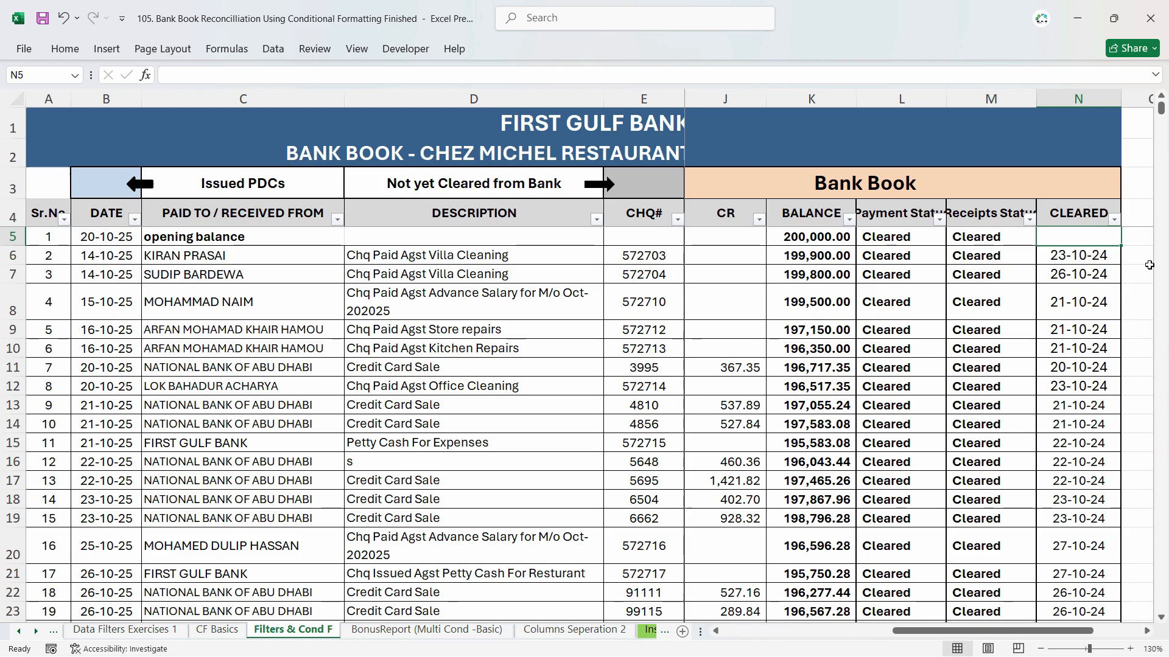
{"action": "key", "text": "Left"}
{"action": "key", "text": "Right"}
{"action": "key", "text": "shift+Left"}
{"action": "key", "text": "shift+Left"}
{"action": "key", "text": "shift+Left"}
{"action": "key", "text": "shift+Left"}
{"action": "key", "text": "shift+Left"}
{"action": "key", "text": "shift+Left"}
{"action": "key", "text": "shift+Left"}
{"action": "key", "text": "shift+Left"}
{"action": "key", "text": "shift+Left"}
{"action": "key", "text": "shift+Left"}
{"action": "key", "text": "shift+Left"}
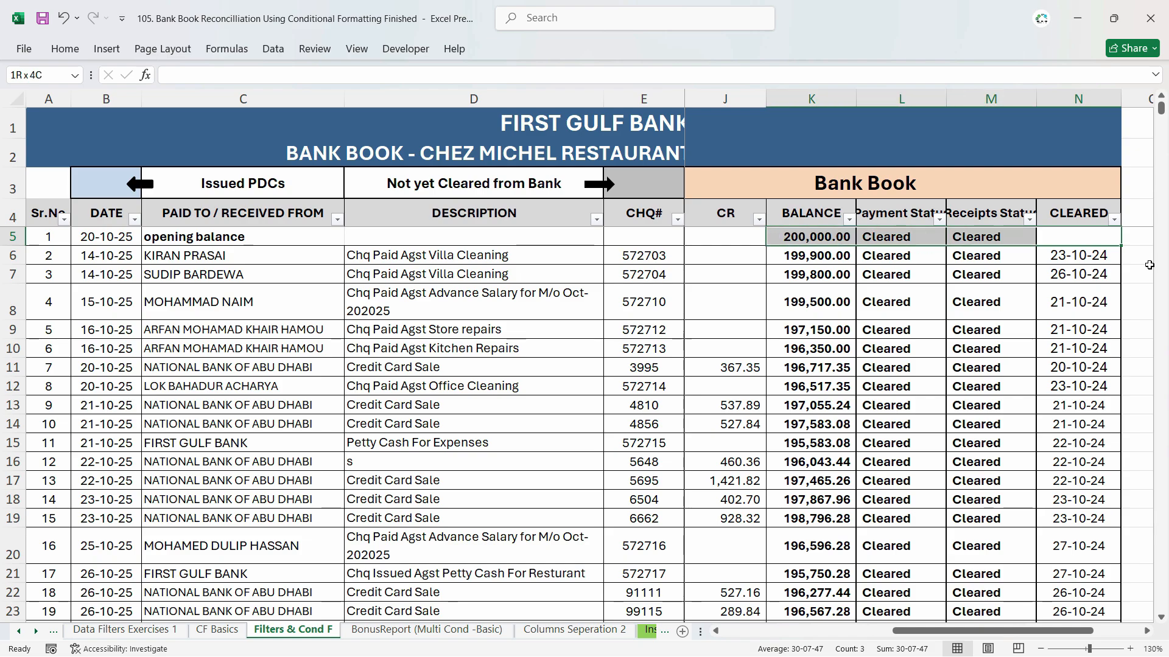
{"action": "key", "text": "shift+Left"}
{"action": "key", "text": "shift+Left"}
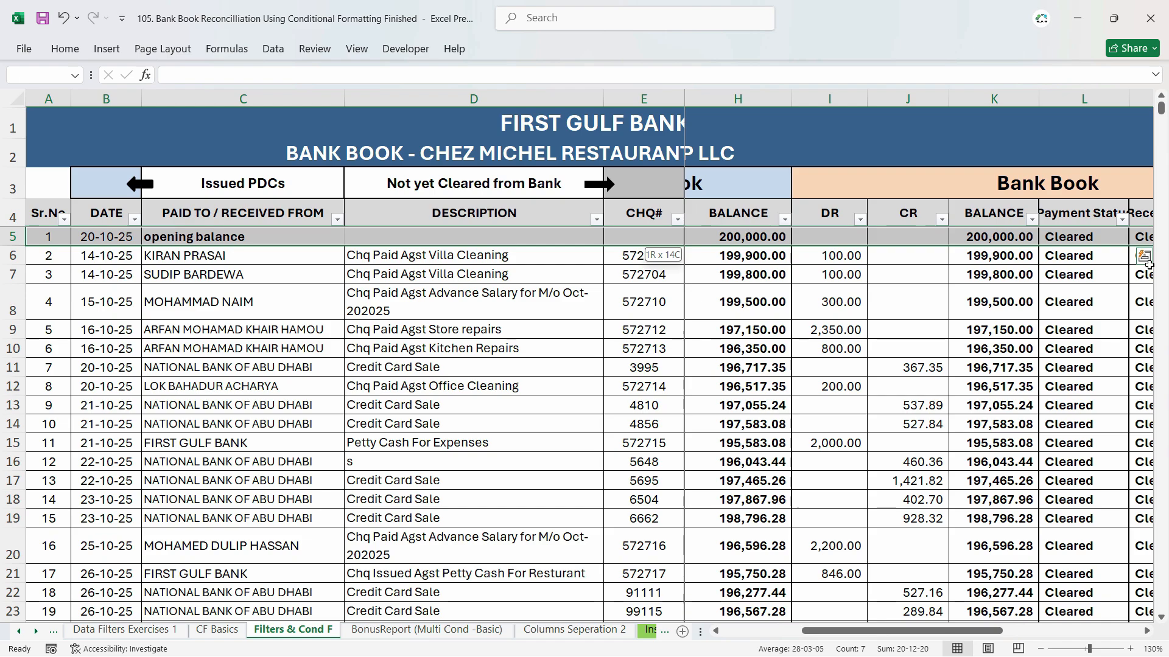
- Extend the selection down to the last ledger entry in row 1128, covering A5:N1128
{"action": "key", "text": "shift+Down"}
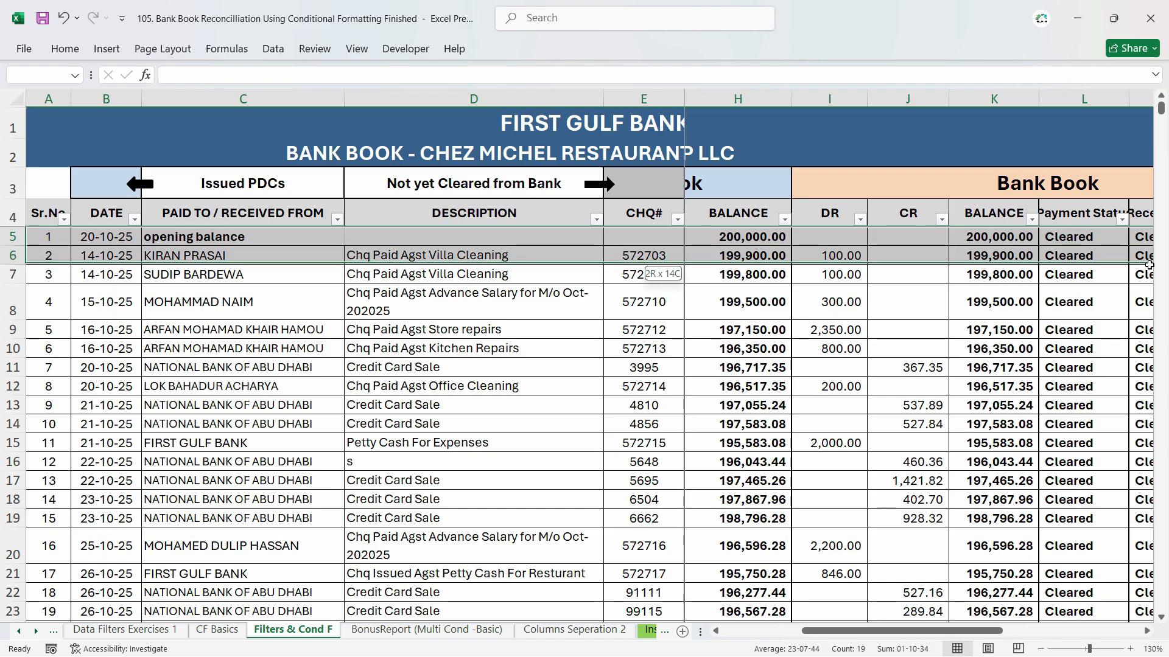
{"action": "key", "text": "ctrl+shift+Down"}
{"action": "key", "text": "ctrl+shift+Down"}
{"action": "key", "text": "ctrl+shift+Down"}
{"action": "key", "text": "ctrl+shift+Down"}
{"action": "key", "text": "ctrl+shift+Down"}
{"action": "key", "text": "ctrl+shift+Down"}
{"action": "key", "text": "ctrl+shift+Down"}
{"action": "key", "text": "ctrl+shift+Down"}
{"action": "key", "text": "ctrl+shift+Down"}
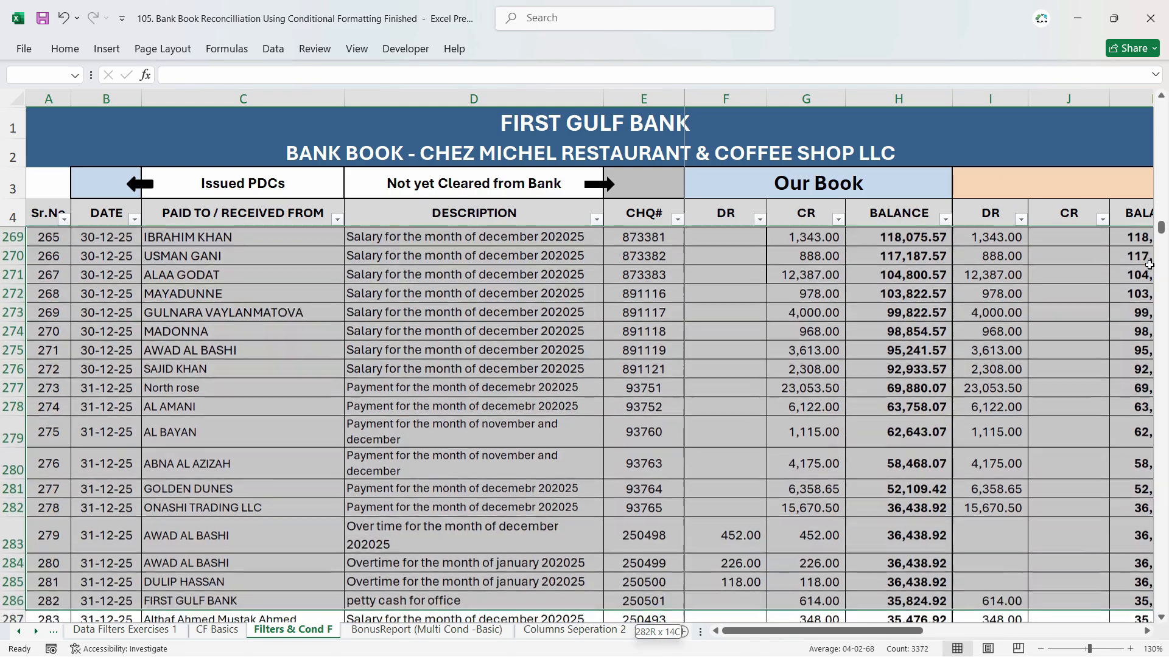
{"action": "key", "text": "ctrl+shift+Down"}
{"action": "key", "text": "ctrl+shift+Down"}
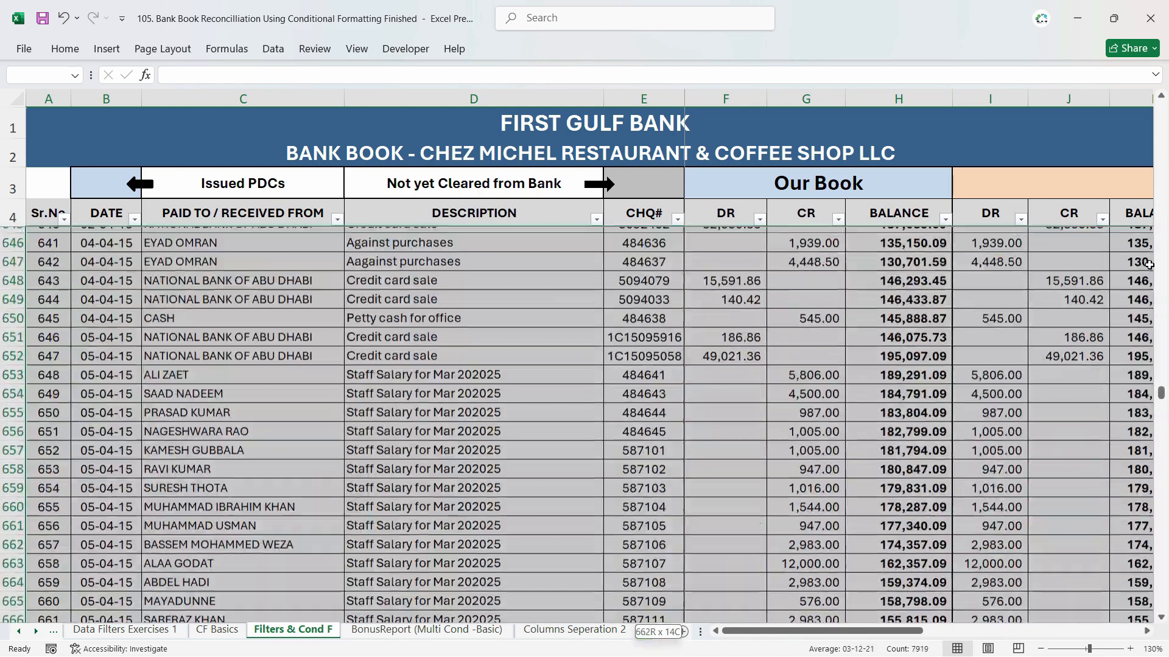
{"action": "key", "text": "ctrl+shift+Down"}
{"action": "key", "text": "ctrl+shift+Down"}
{"action": "key", "text": "ctrl+shift+Down"}
{"action": "key", "text": "ctrl+shift+Down"}
{"action": "key", "text": "ctrl+shift+Down"}
{"action": "key", "text": "ctrl+shift+Down"}
{"action": "key", "text": "ctrl+shift+Down"}
{"action": "key", "text": "ctrl+shift+Down"}
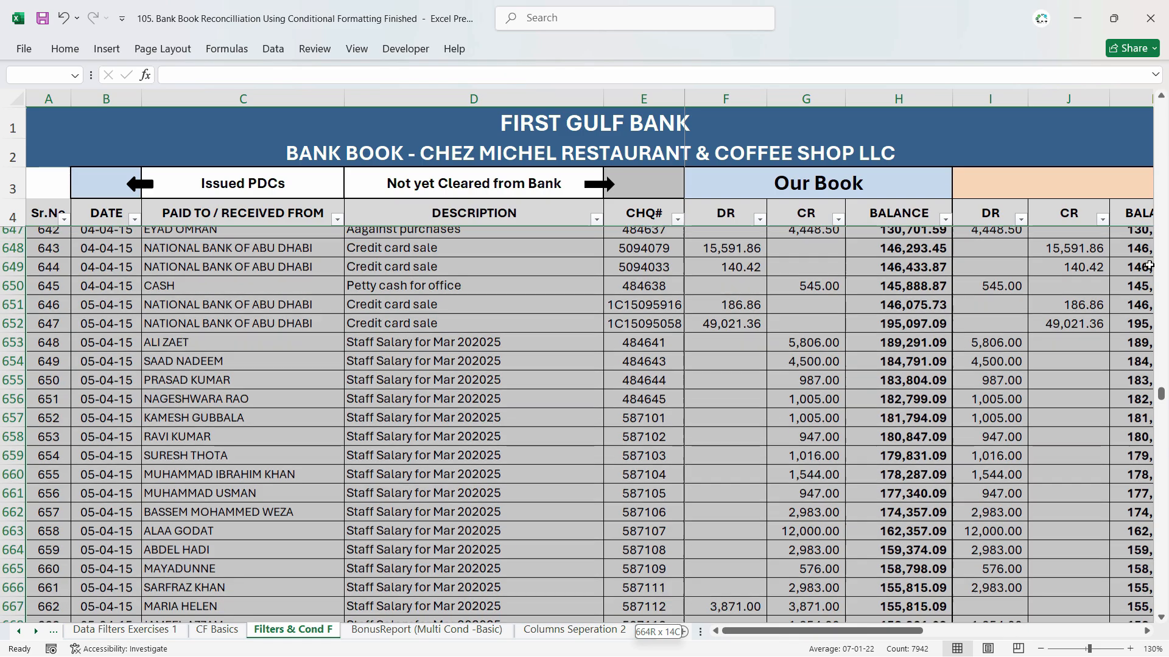
{"action": "key", "text": "ctrl+shift+Down"}
{"action": "key", "text": "ctrl+shift+Down"}
{"action": "key", "text": "ctrl+shift+Down"}
{"action": "key", "text": "ctrl+shift+Down"}
{"action": "key", "text": "ctrl+shift+Down"}
{"action": "key", "text": "ctrl+shift+Down"}
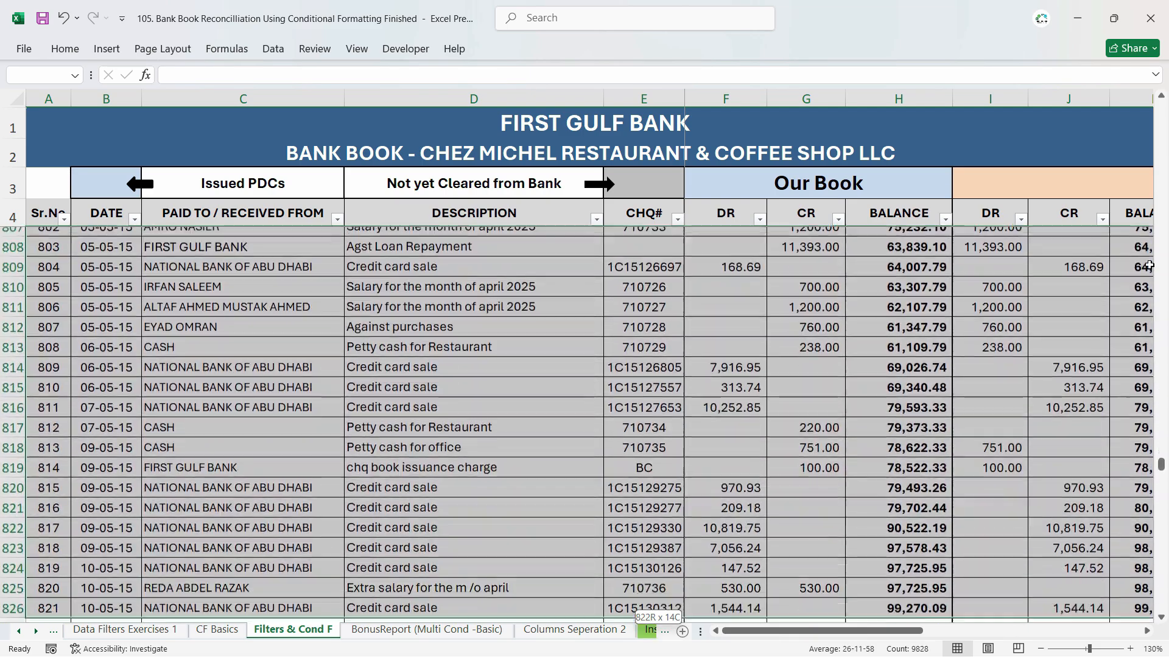
{"action": "key", "text": "ctrl+shift+Down"}
{"action": "key", "text": "ctrl+shift+Down"}
{"action": "key", "text": "ctrl+shift+Down"}
{"action": "key", "text": "ctrl+shift+Down"}
{"action": "key", "text": "ctrl+shift+Down"}
{"action": "key", "text": "ctrl+shift+Down"}
{"action": "key", "text": "ctrl+shift+Down"}
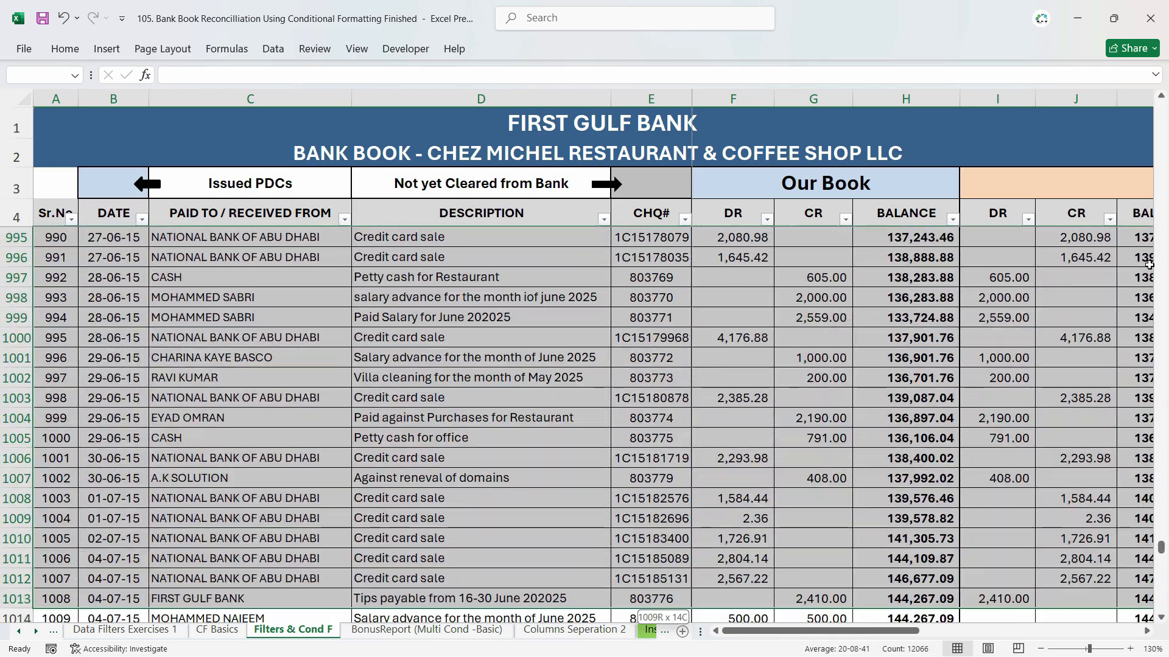
{"action": "key", "text": "ctrl+shift+Up"}
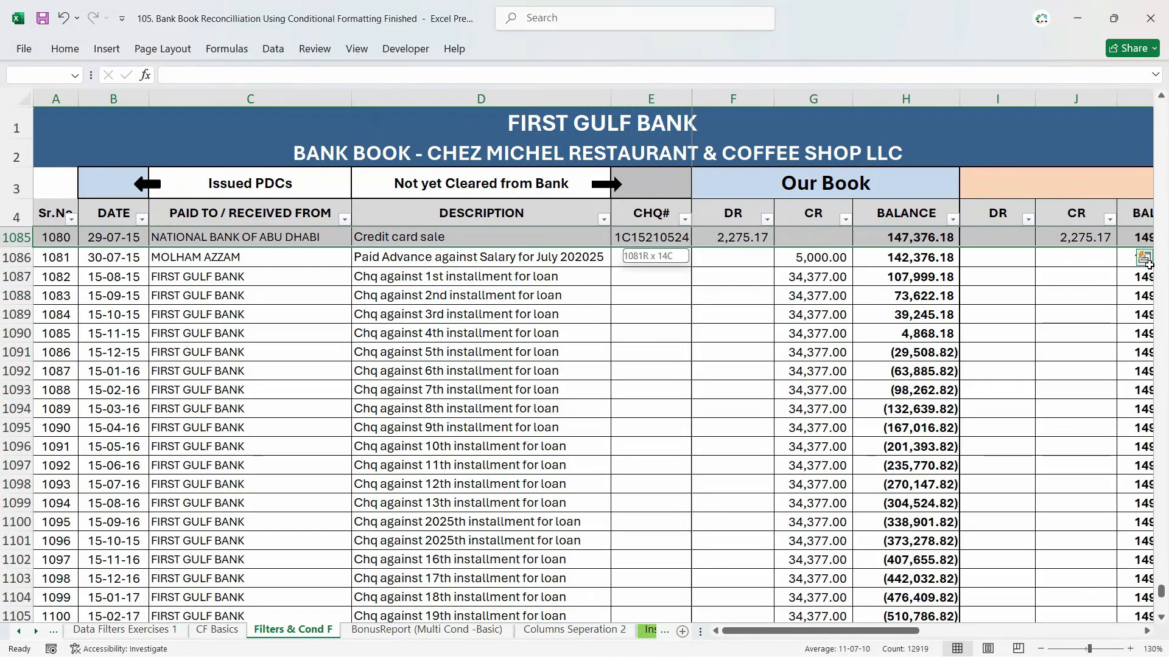
{"action": "key", "text": "ctrl+shift+Down"}
{"action": "key", "text": "ctrl+shift+Up"}
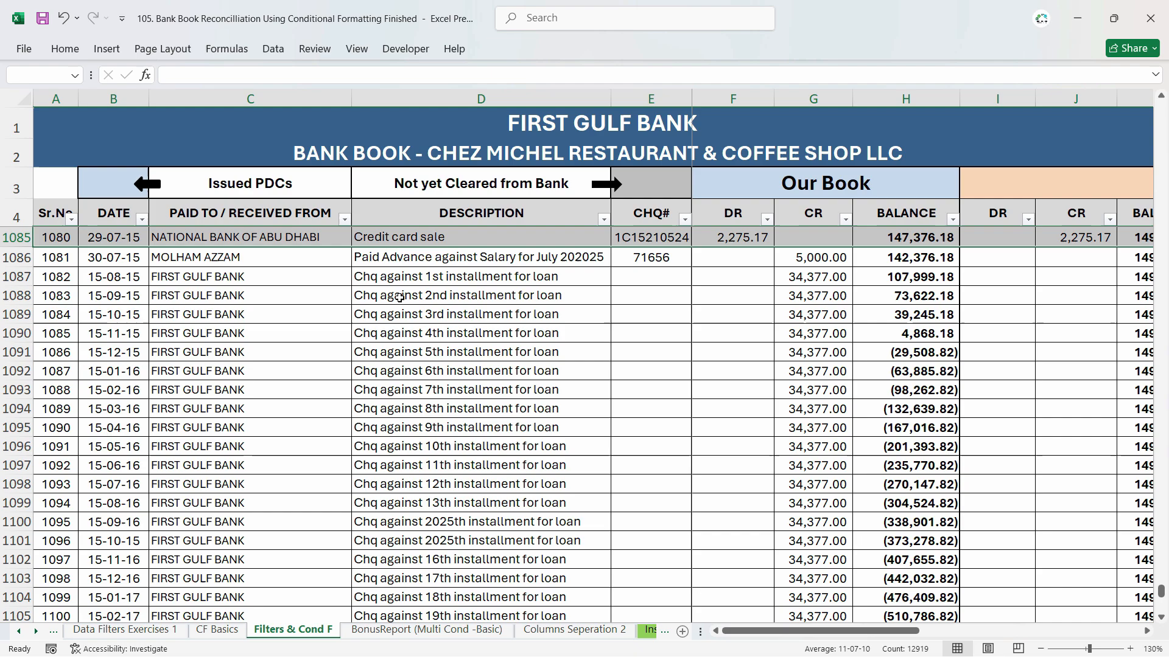
{"action": "key", "text": "ctrl+shift+Down"}
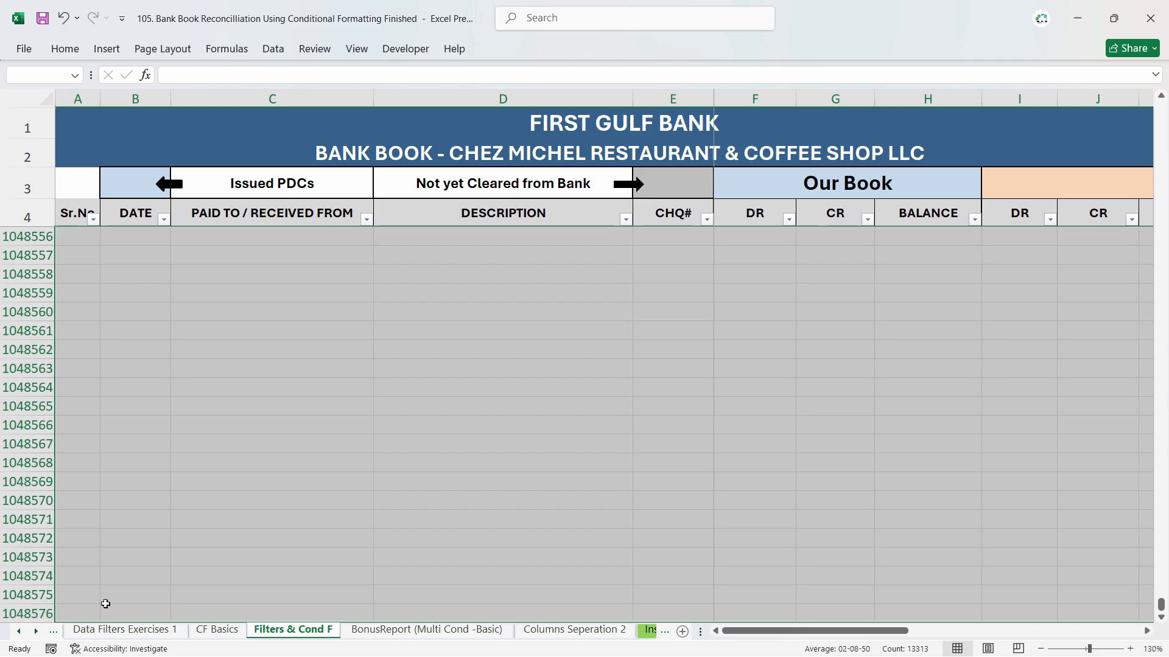
{"action": "key", "text": "ctrl+shift+Up"}
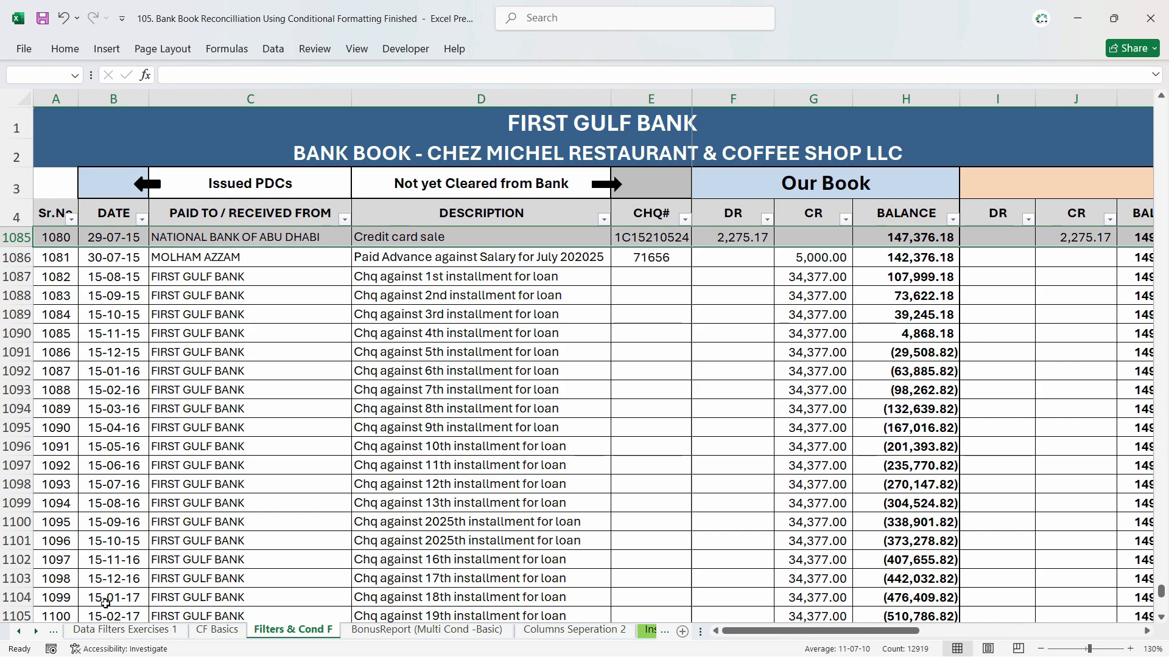
{"action": "key", "text": "shift+Down"}
{"action": "key", "text": "shift+Down"}
{"action": "key", "text": "shift+Down"}
{"action": "key", "text": "shift+Down"}
{"action": "key", "text": "shift+Down"}
{"action": "key", "text": "shift+Down"}
{"action": "key", "text": "shift+Down"}
{"action": "key", "text": "shift+Down"}
{"action": "key", "text": "shift+Down"}
{"action": "key", "text": "shift+Down"}
{"action": "key", "text": "shift+Down"}
{"action": "key", "text": "shift+Down"}
{"action": "key", "text": "shift+Down"}
{"action": "key", "text": "shift+Down"}
{"action": "key", "text": "shift+Down"}
{"action": "key", "text": "shift+Down"}
{"action": "key", "text": "shift+Down"}
{"action": "key", "text": "shift+Down"}
{"action": "key", "text": "shift+Down"}
{"action": "key", "text": "shift+Down"}
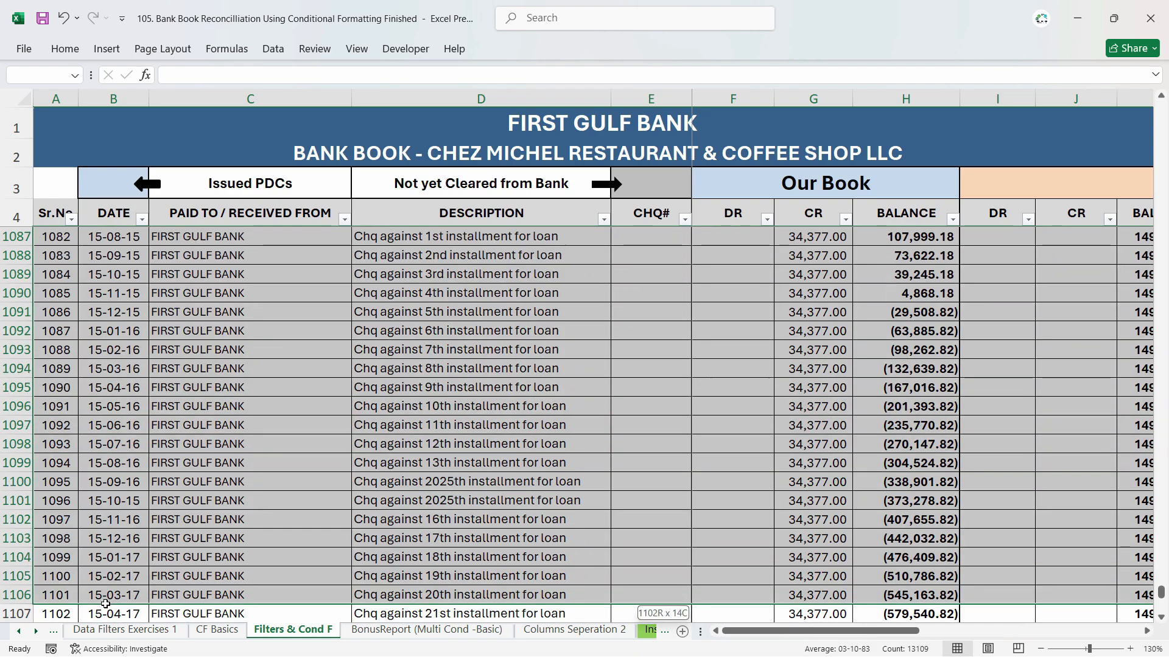
{"action": "key", "text": "shift+Down"}
{"action": "key", "text": "shift+Down"}
{"action": "key", "text": "shift+Down"}
{"action": "key", "text": "shift+Down"}
{"action": "key", "text": "shift+Down"}
{"action": "key", "text": "shift+Down"}
{"action": "key", "text": "shift+Down"}
{"action": "key", "text": "shift+Down"}
{"action": "key", "text": "shift+Down"}
{"action": "key", "text": "shift+Down"}
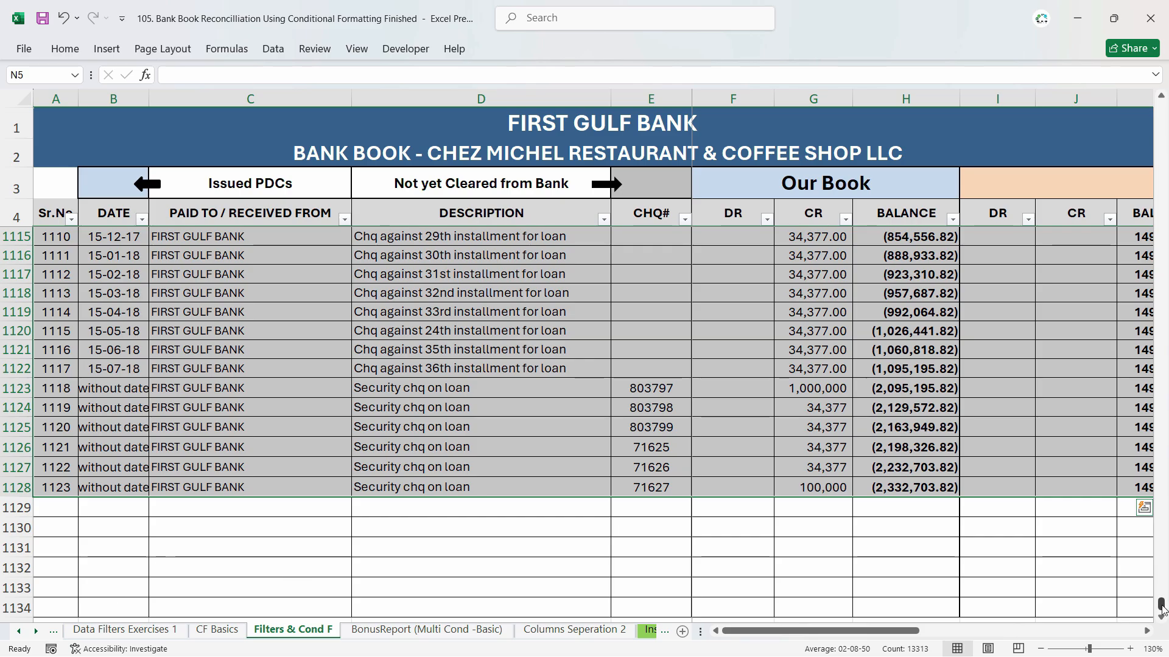
- Create a formula-based conditional formatting rule for the selected ledger rows using =$L5="Cleared"
{"action": "left_click_drag", "start_coordinate": [1161, 607], "coordinate": [1164, 125]}
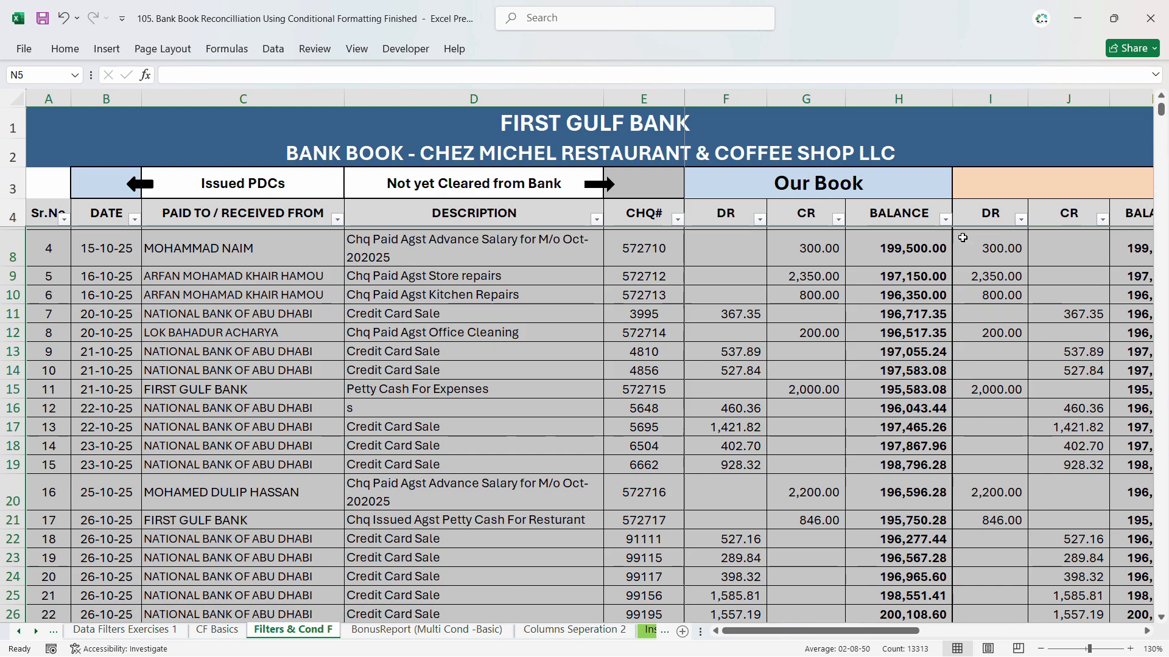
{"action": "left_click_drag", "start_coordinate": [888, 631], "coordinate": [1040, 634]}
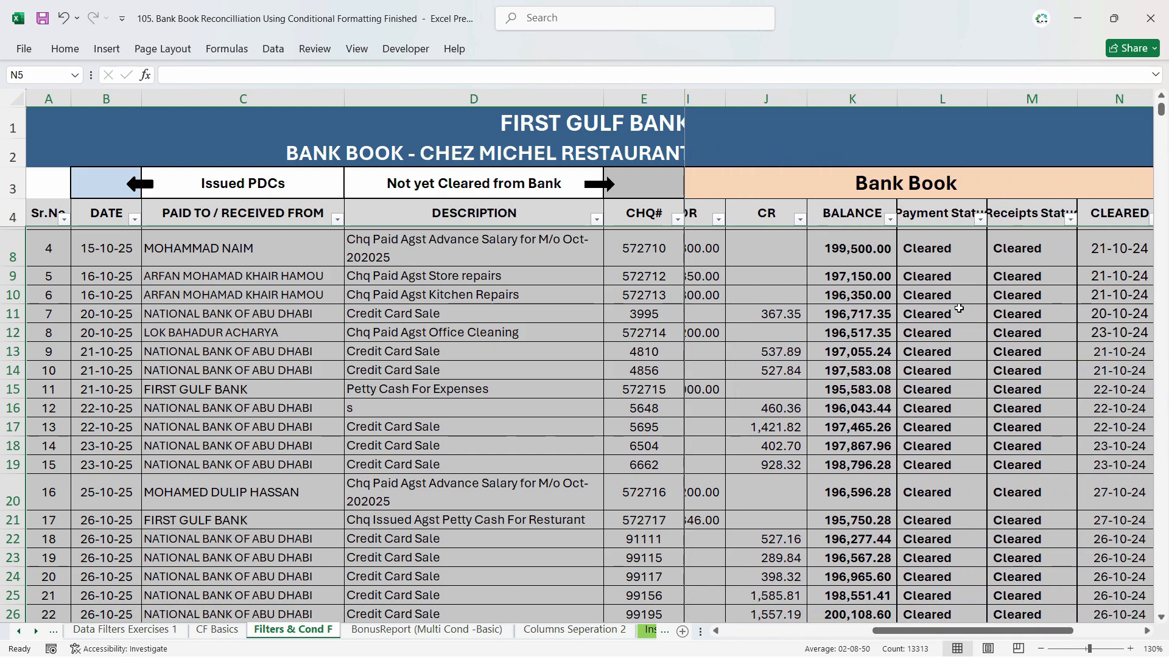
{"action": "scroll", "coordinate": [1015, 206], "scroll_direction": "up", "scroll_amount": 1}
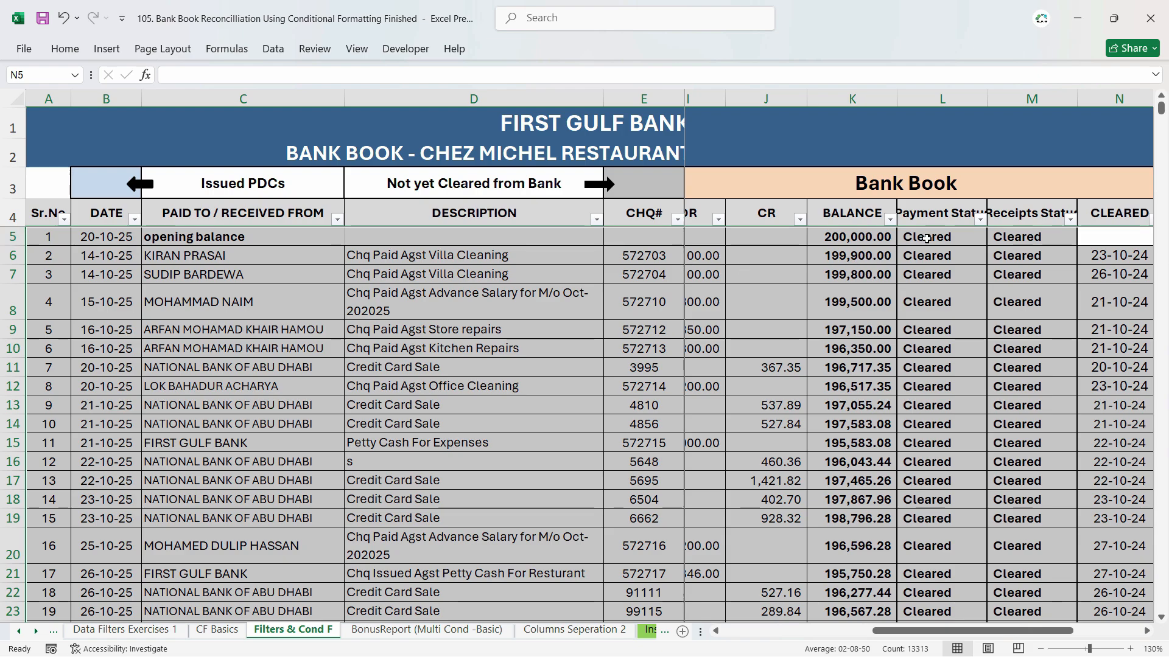
{"action": "left_click", "coordinate": [64, 49]}
{"action": "left_click", "coordinate": [656, 86]}
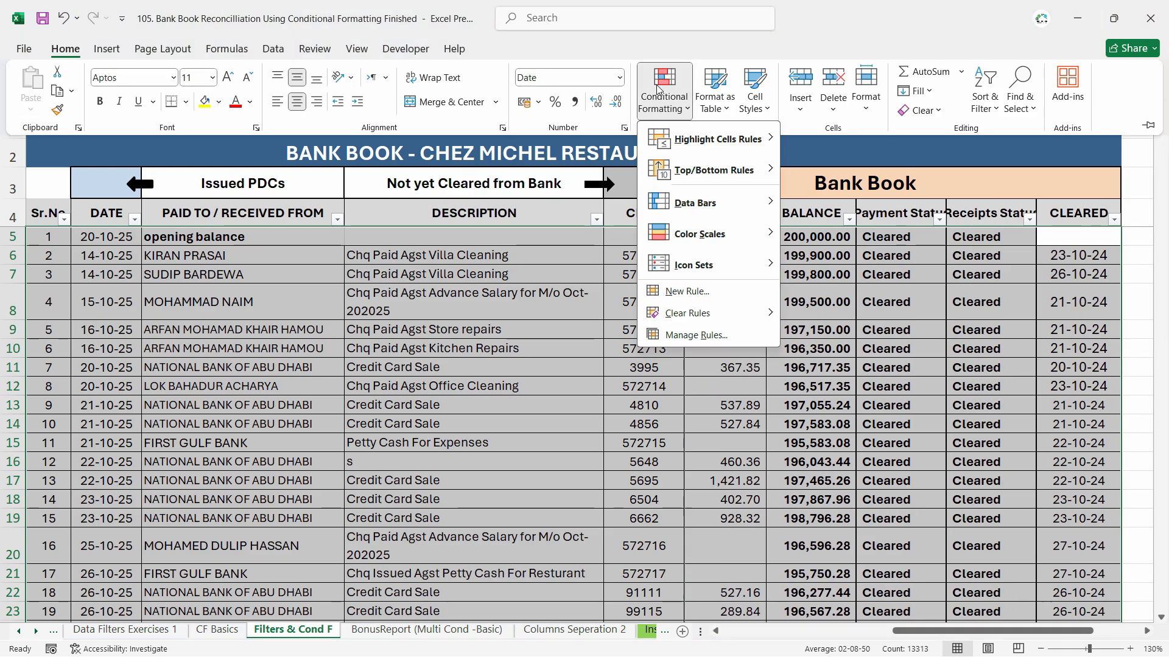
{"action": "left_click", "coordinate": [686, 292]}
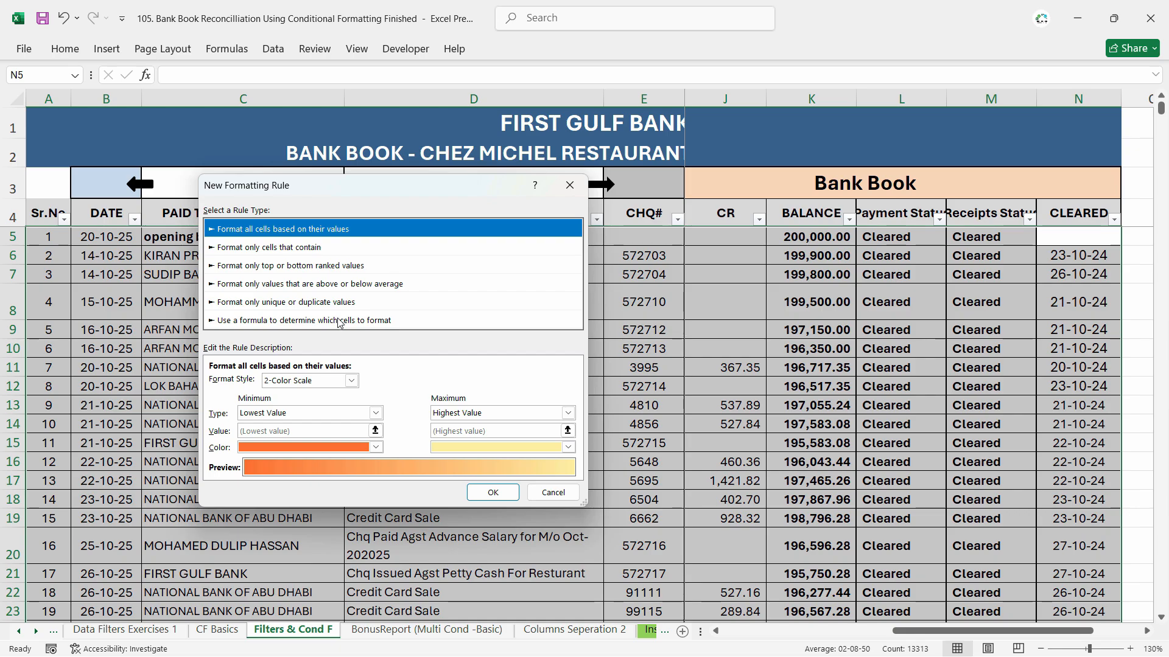
{"action": "left_click", "coordinate": [375, 322]}
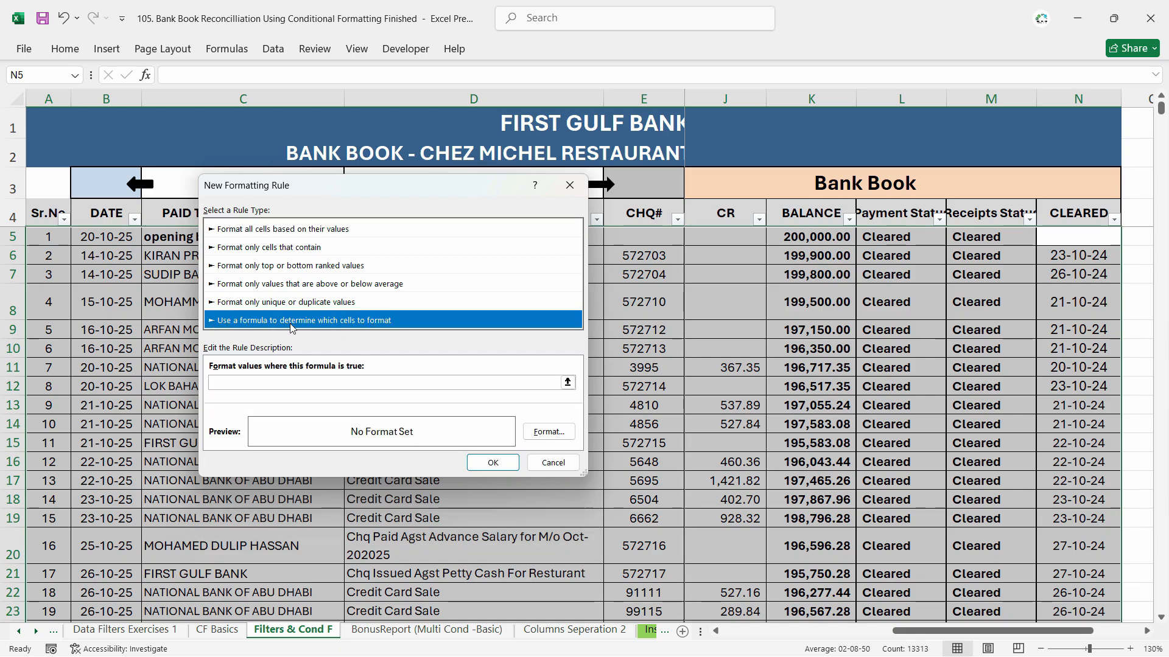
{"action": "left_click", "coordinate": [293, 383]}
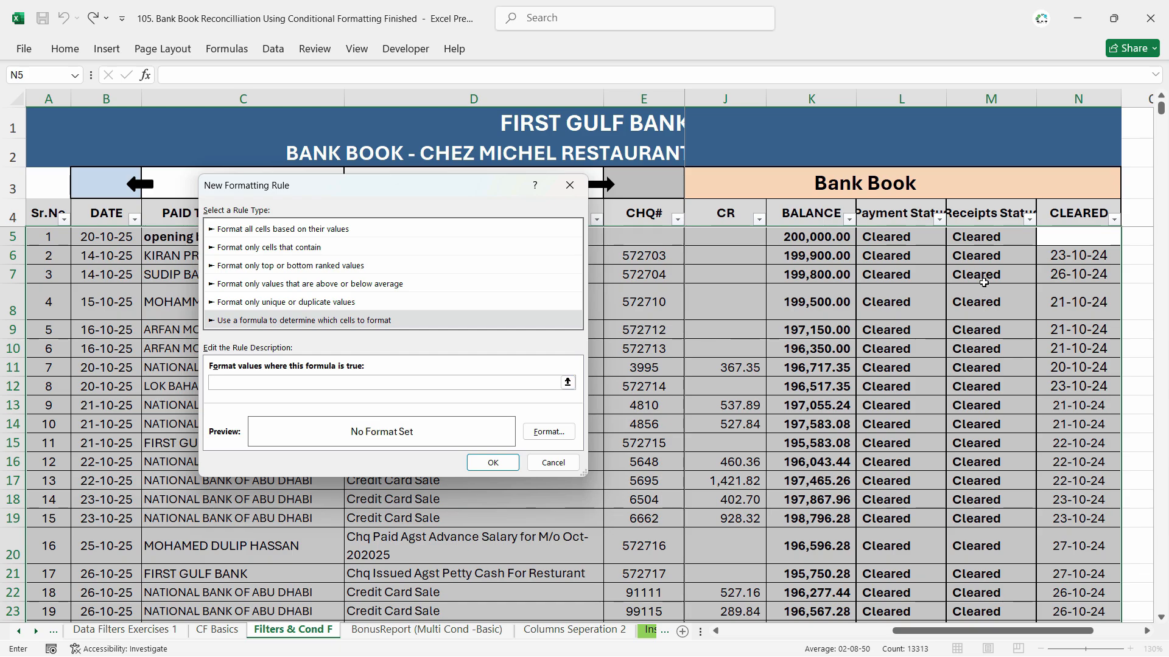
{"action": "left_click", "coordinate": [904, 236]}
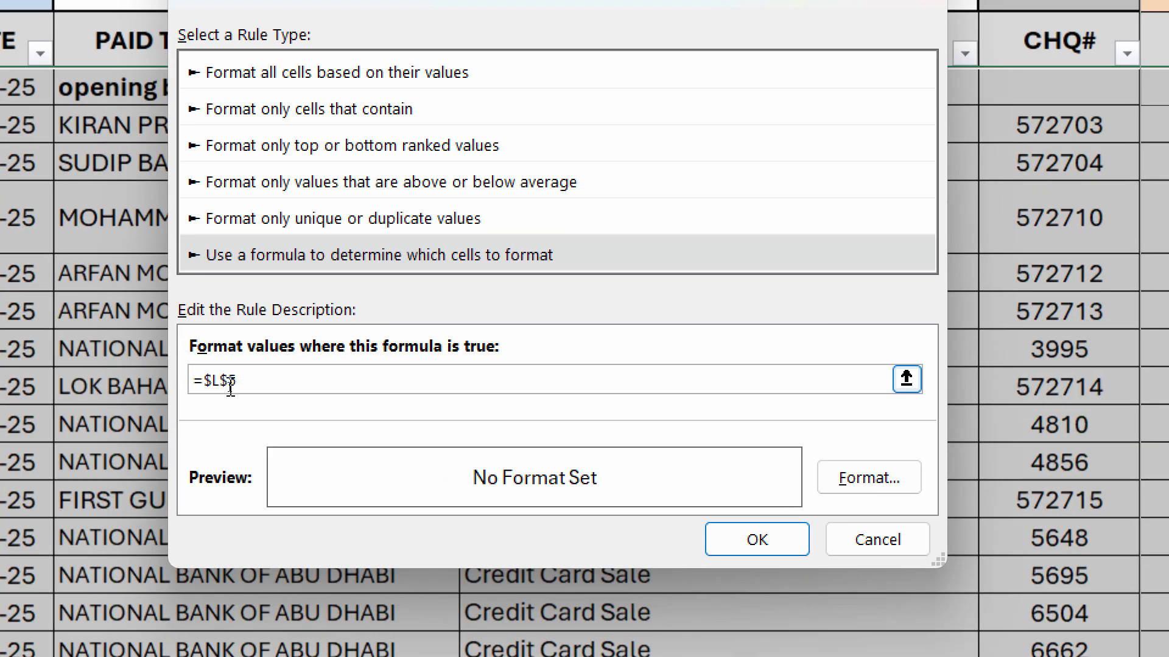
{"action": "key", "text": "BackSpace"}
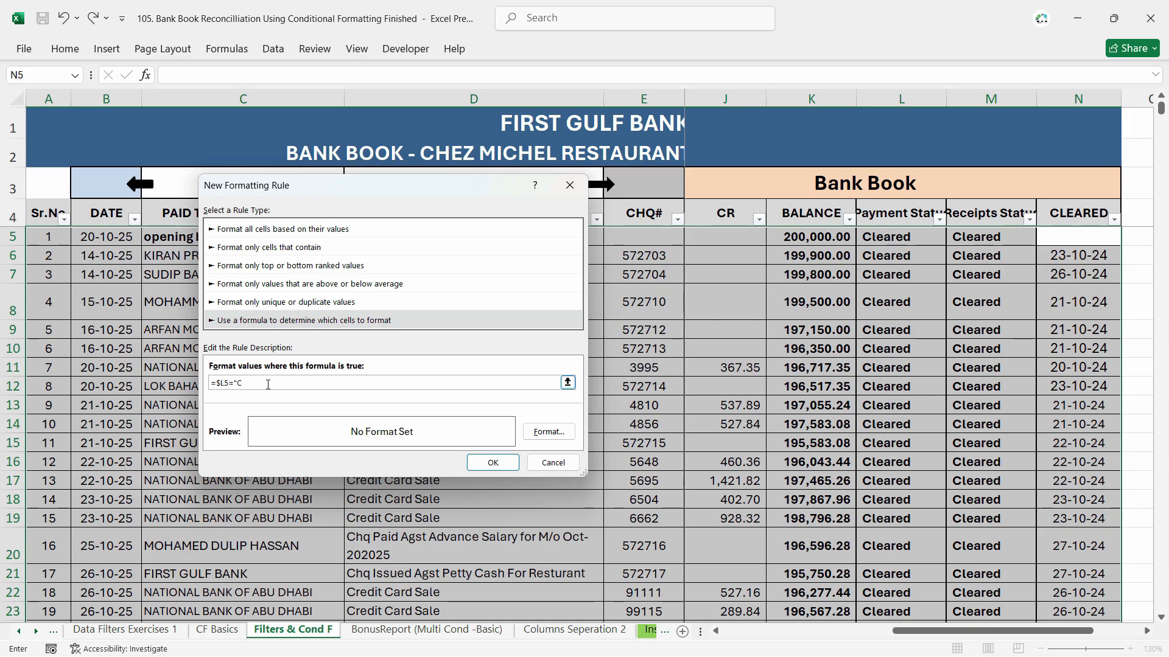
{"action": "type", "text": "leared\""}
- Give the new rule a light gray background fill and apply it to the selected ledger rows
{"action": "left_click", "coordinate": [548, 432]}
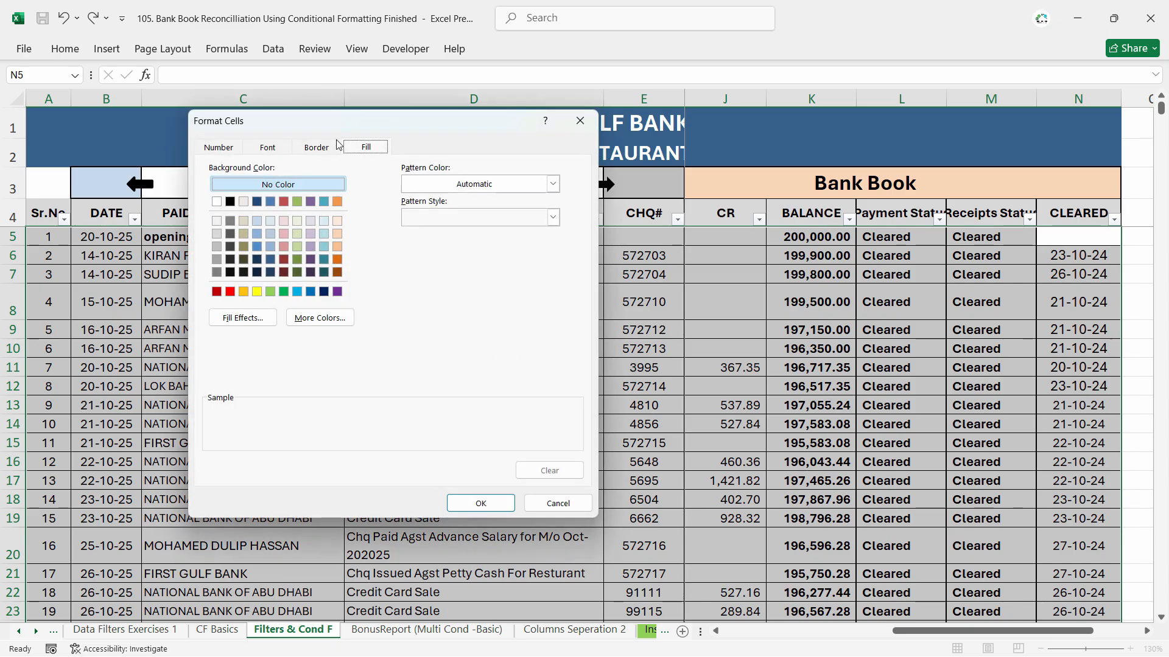
{"action": "left_click", "coordinate": [217, 235]}
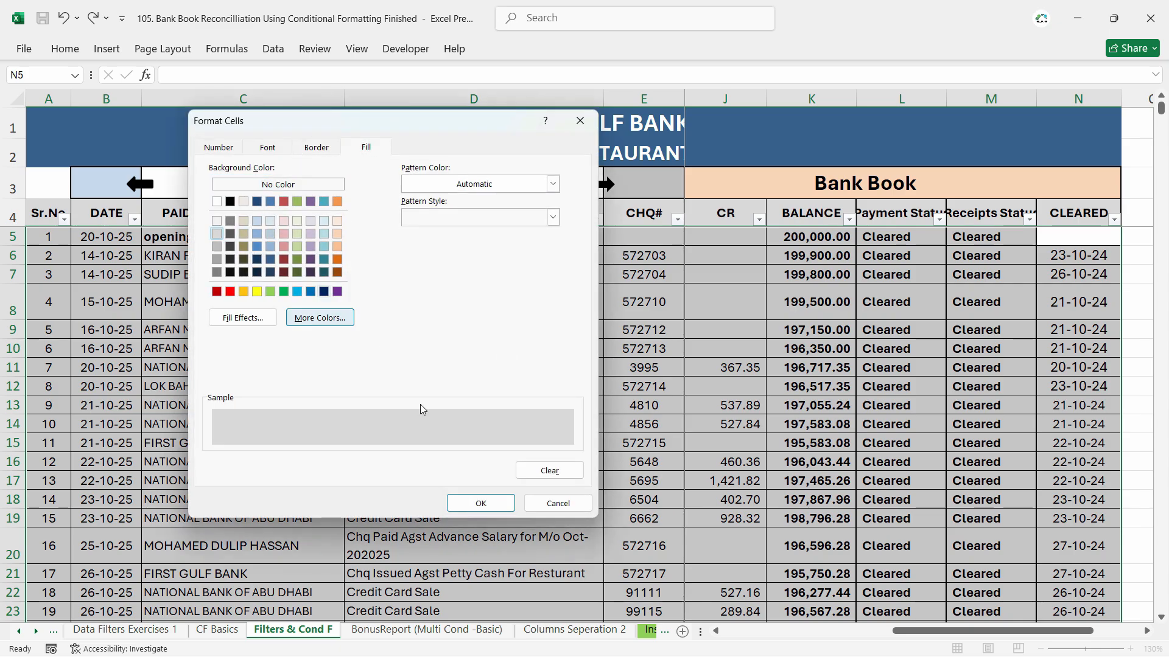
{"action": "left_click", "coordinate": [487, 505]}
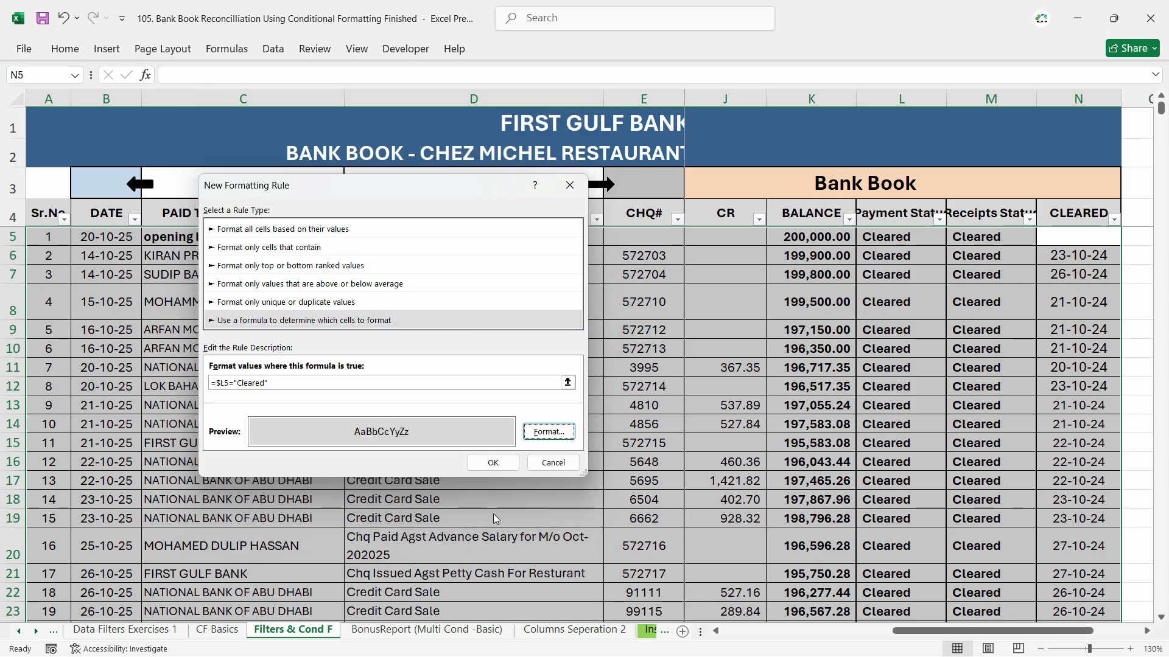
{"action": "left_click", "coordinate": [504, 464]}
- Check the row shading against the Payment Status column down the ledger, including the Uncleared entry in row 130
{"action": "scroll", "coordinate": [905, 370], "scroll_direction": "down", "scroll_amount": 13}
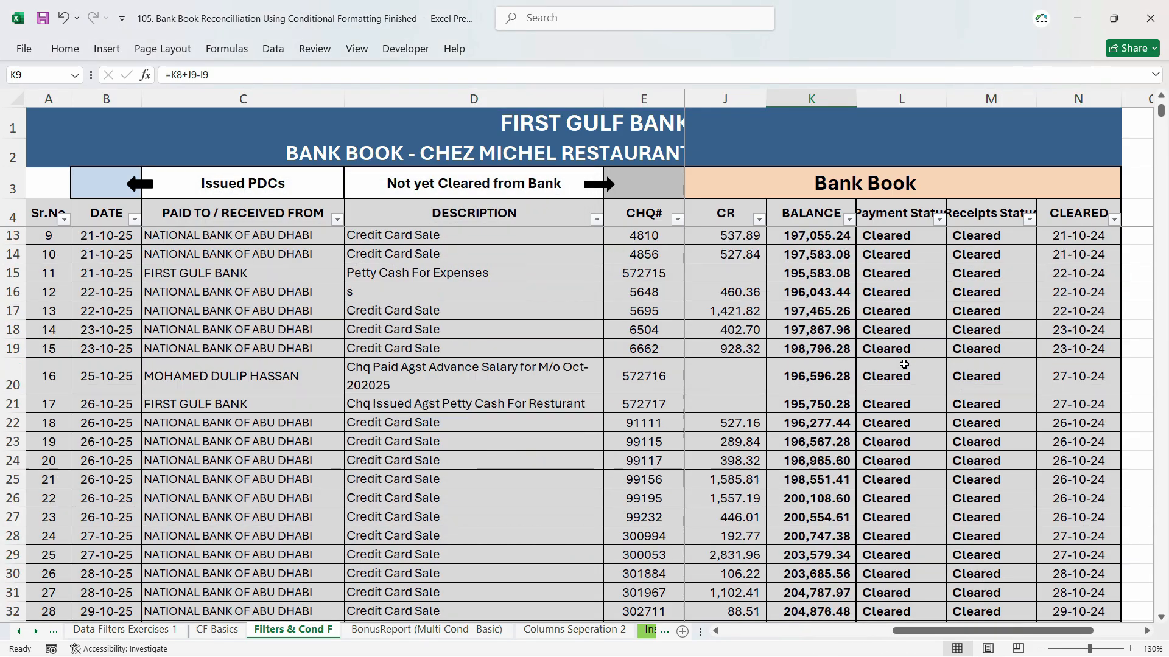
{"action": "left_click", "coordinate": [905, 367]}
{"action": "scroll", "coordinate": [913, 402], "scroll_direction": "down", "scroll_amount": 20}
{"action": "scroll", "coordinate": [923, 444], "scroll_direction": "down", "scroll_amount": 7}
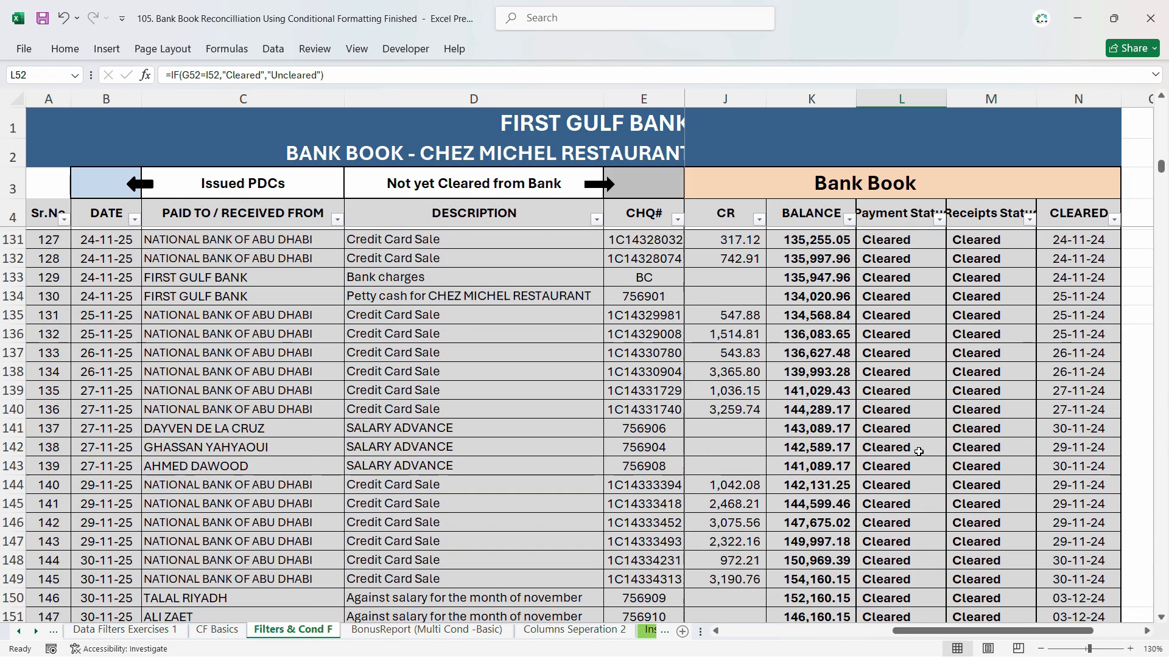
{"action": "scroll", "coordinate": [901, 450], "scroll_direction": "up", "scroll_amount": 3}
{"action": "left_click", "coordinate": [893, 452]}
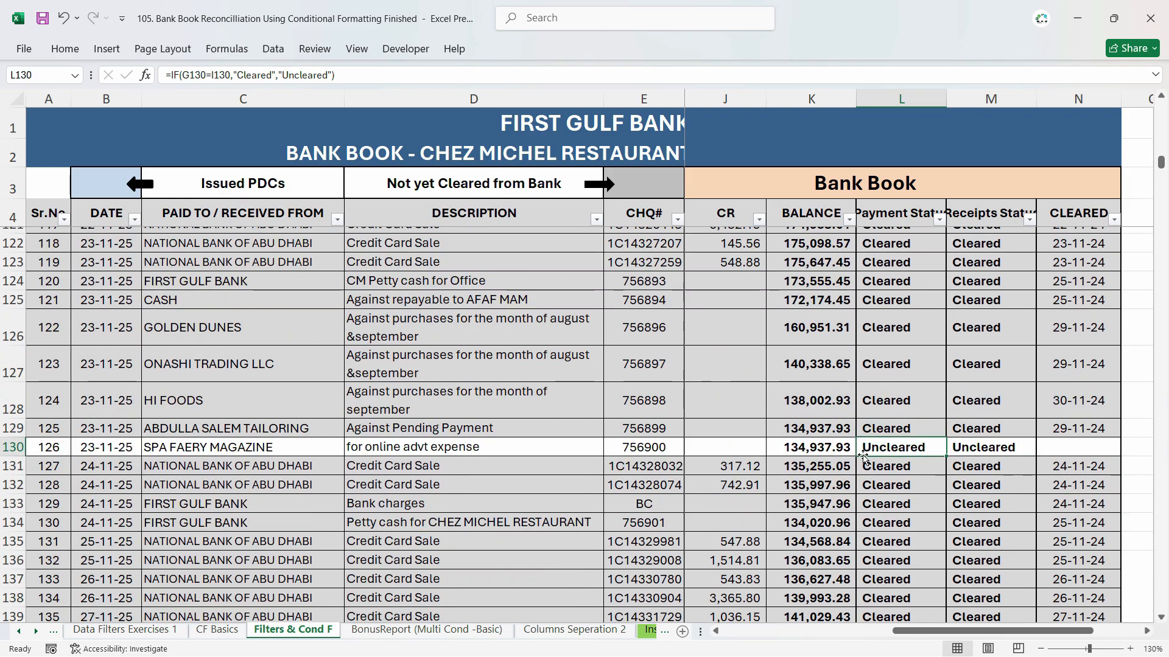
{"action": "key", "text": "Right"}
{"action": "left_click", "coordinate": [900, 451]}
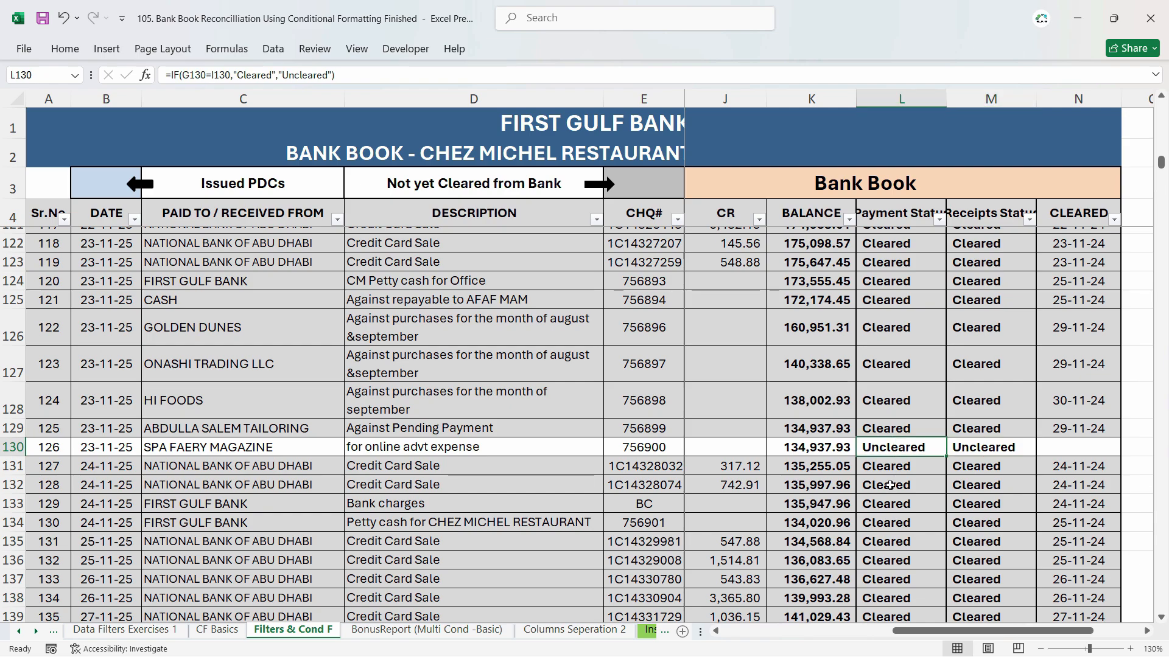
{"action": "key", "text": "Escape"}
- Delete the two broken conditional formatting rules, =#REF!="Cancelled" and =#REF!="uncleared", keeping the rule based on column L
{"action": "left_click", "coordinate": [65, 49]}
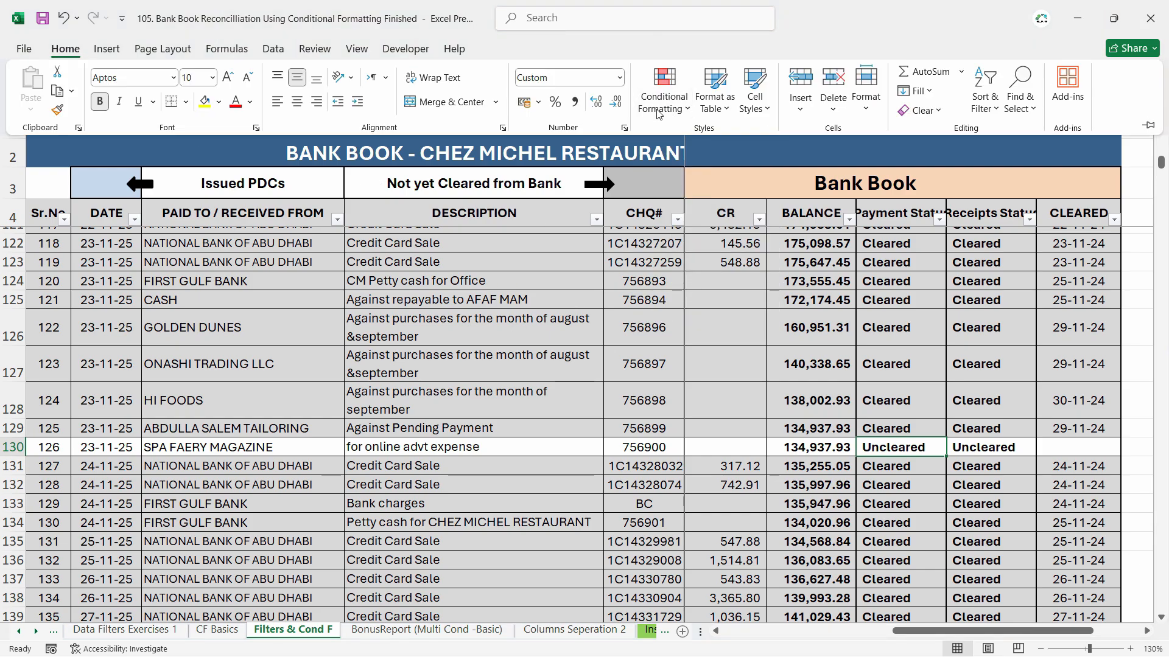
{"action": "left_click", "coordinate": [663, 91]}
{"action": "left_click", "coordinate": [700, 334]}
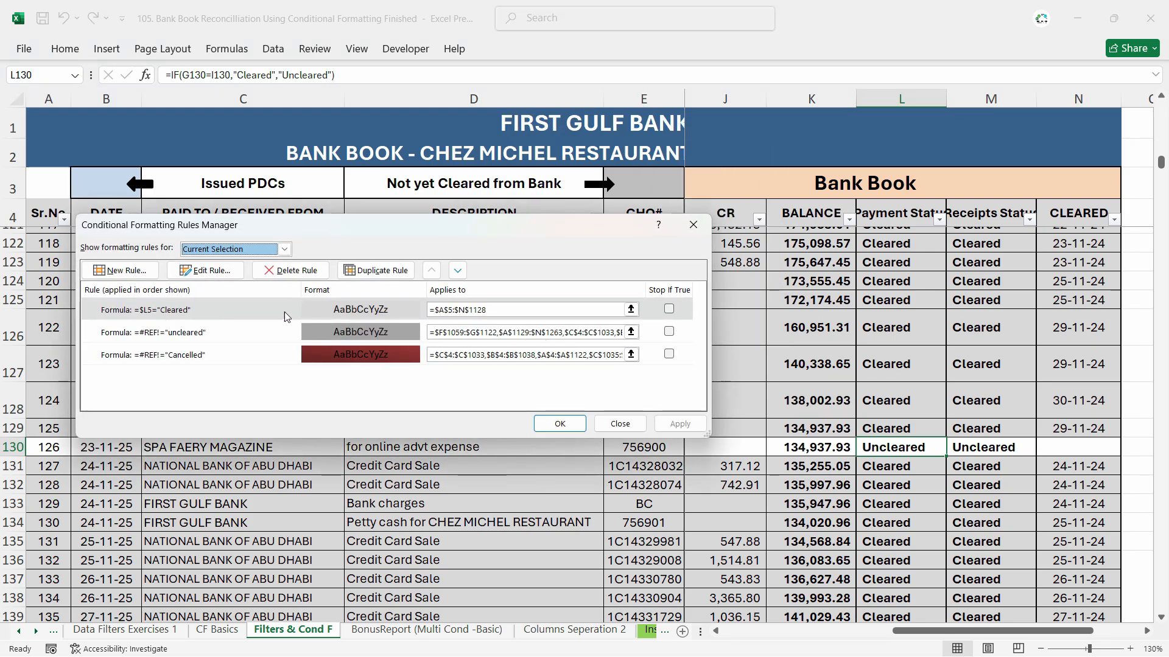
{"action": "left_click", "coordinate": [596, 344]}
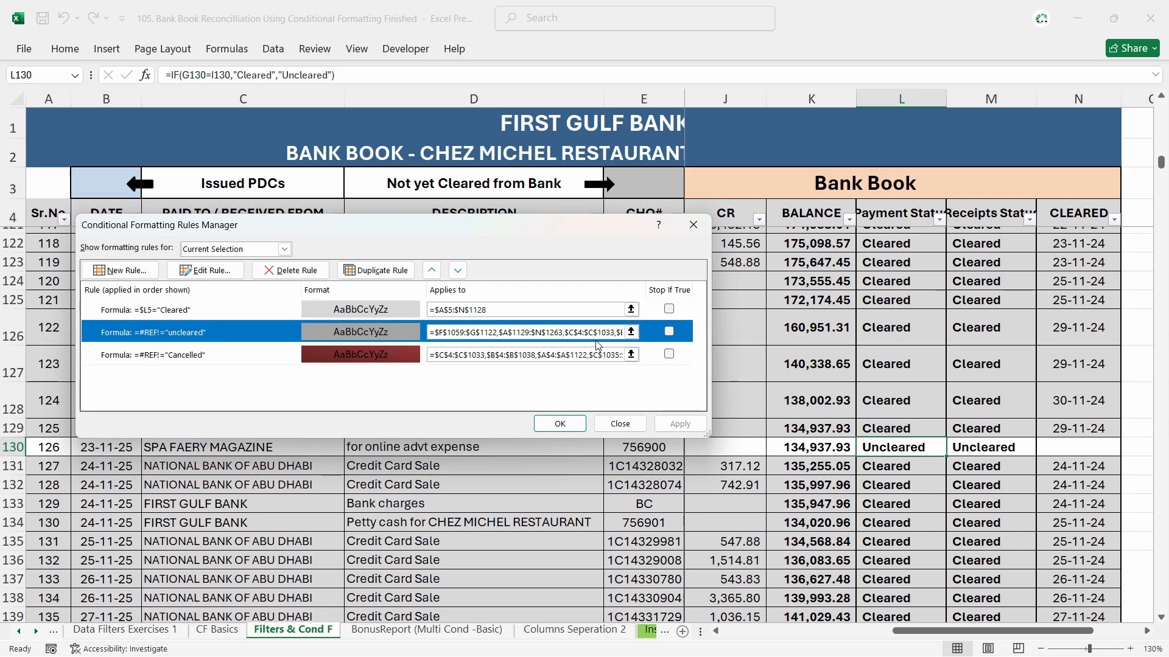
{"action": "left_click", "coordinate": [669, 331]}
{"action": "left_click", "coordinate": [669, 355]}
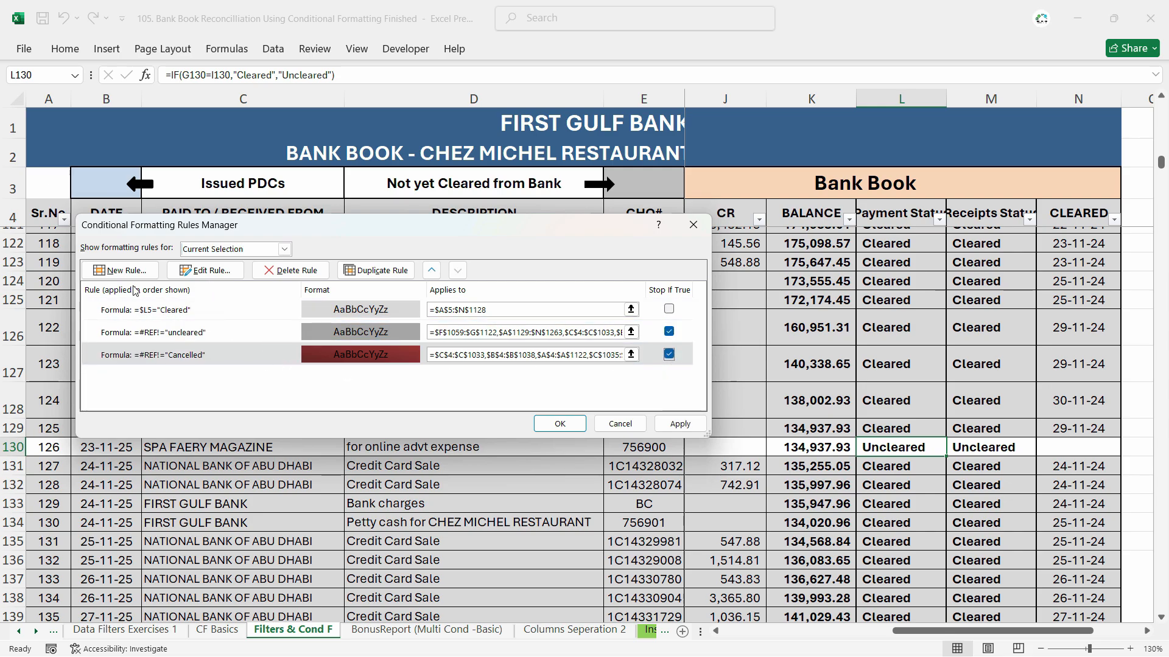
{"action": "left_click", "coordinate": [290, 270]}
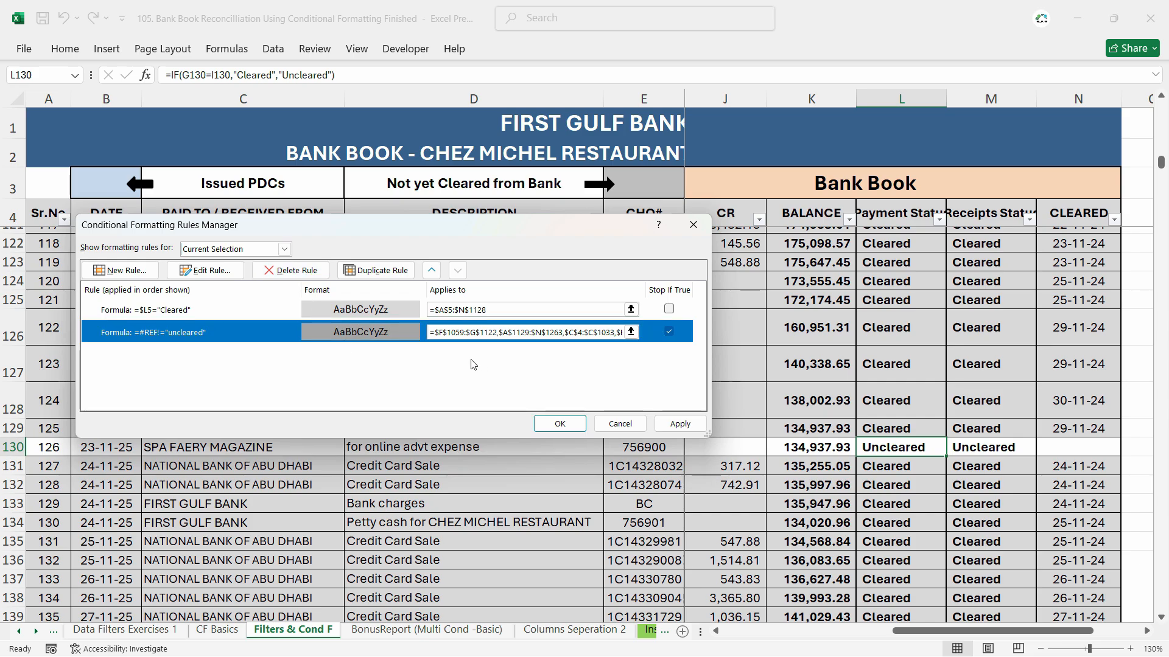
{"action": "left_click", "coordinate": [290, 270]}
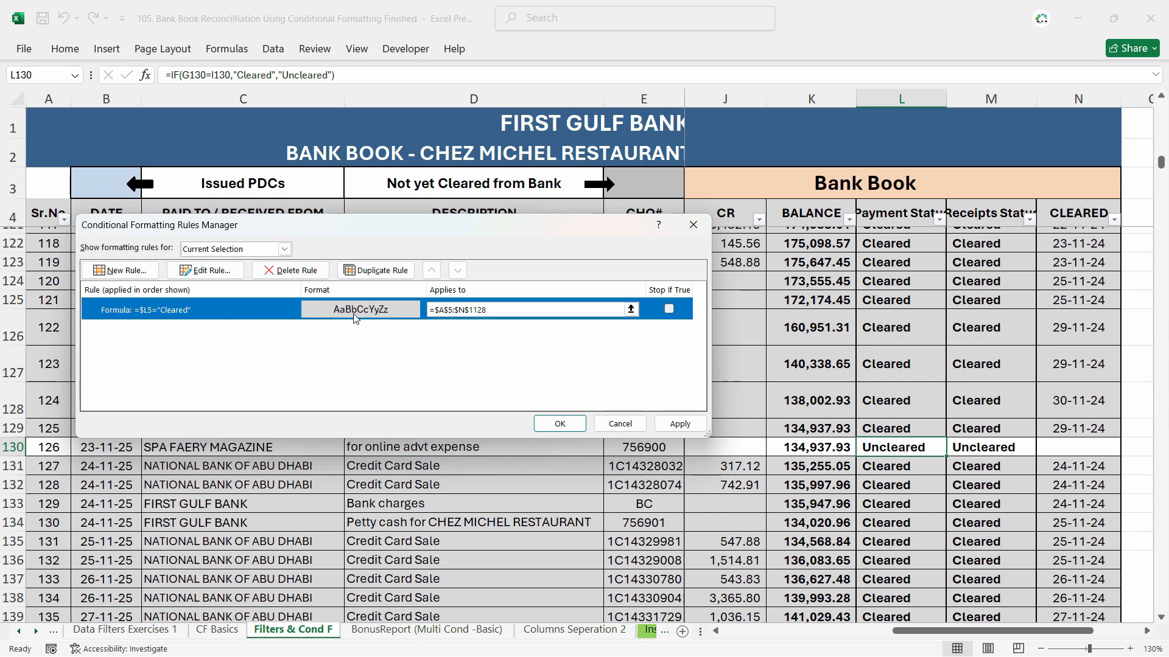
- Change the remaining rule's formula to =$L5="Uncleared" and apply it to the ledger rows
{"action": "double_click", "coordinate": [358, 312]}
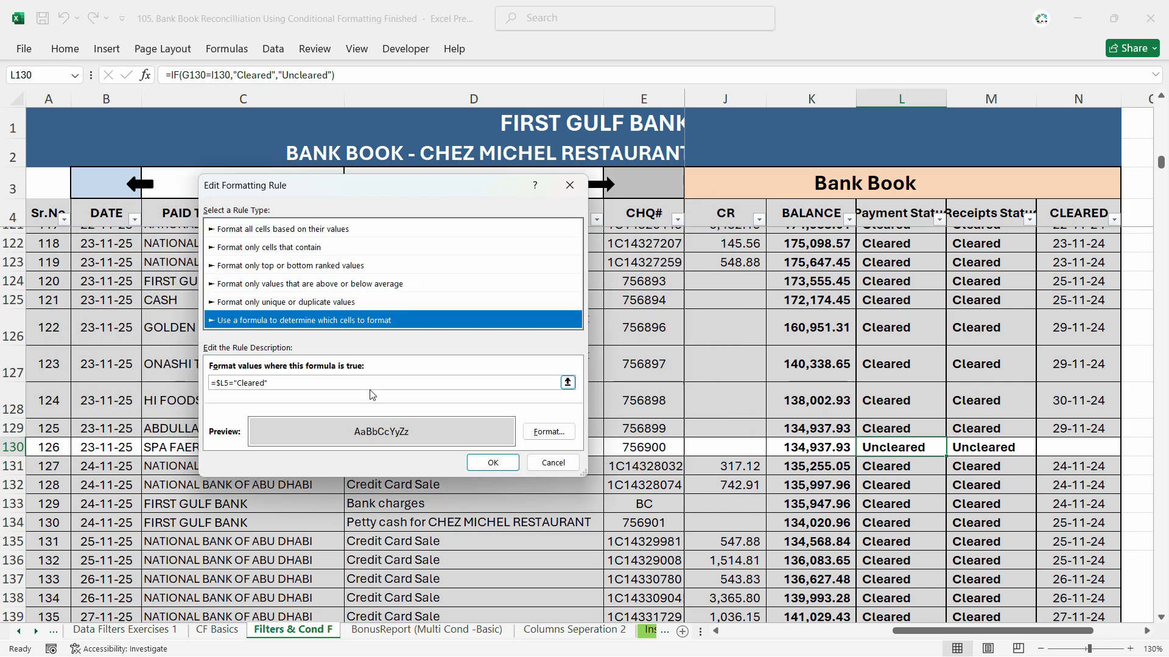
{"action": "left_click", "coordinate": [270, 384]}
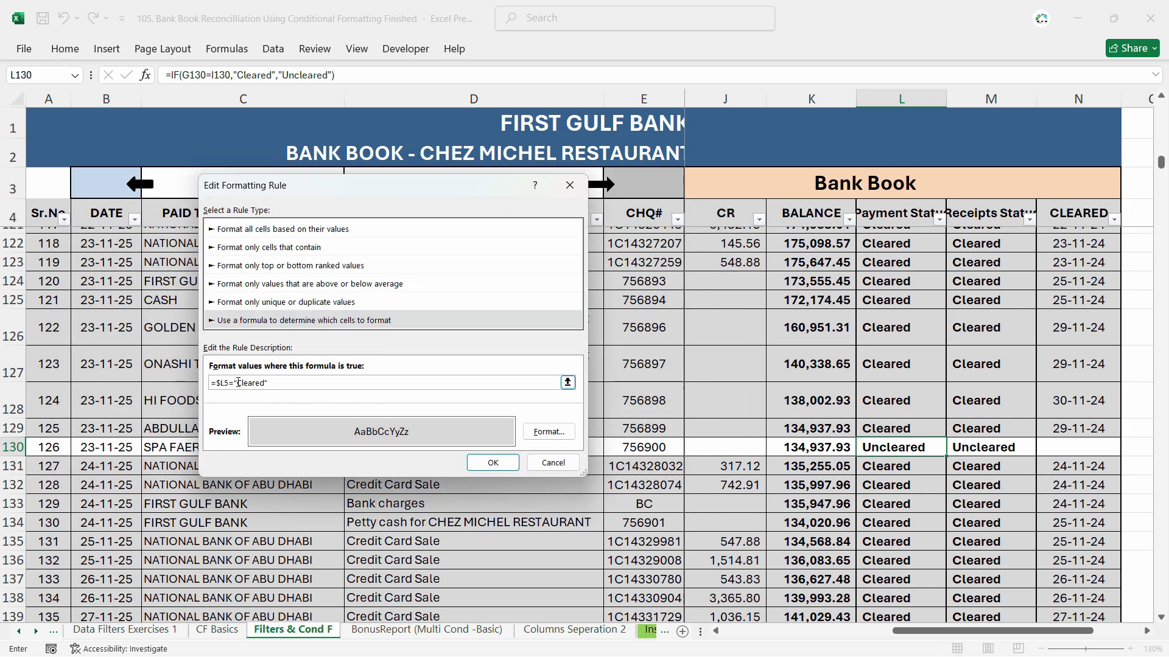
{"action": "key", "text": "BackSpace"}
{"action": "key", "text": "BackSpace"}
{"action": "key", "text": "BackSpace"}
{"action": "key", "text": "BackSpace"}
{"action": "key", "text": "BackSpace"}
{"action": "key", "text": "BackSpace"}
{"action": "key", "text": "BackSpace"}
{"action": "key", "text": "BackSpace"}
{"action": "type", "text": "\"Unc"}
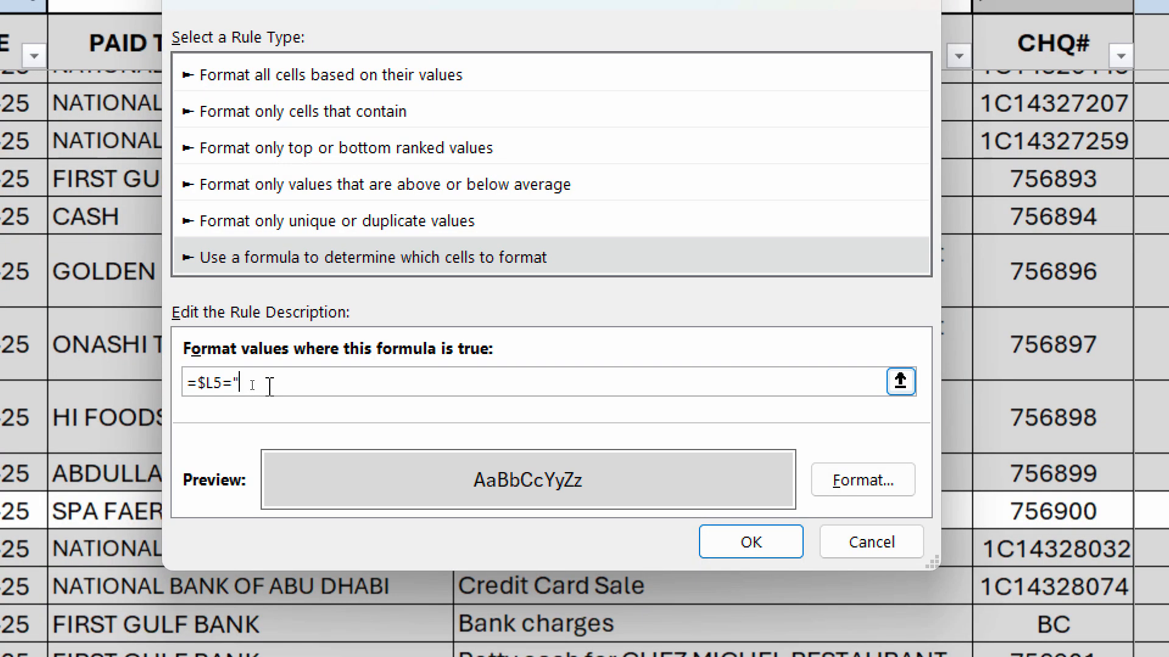
{"action": "type", "text": "leared\""}
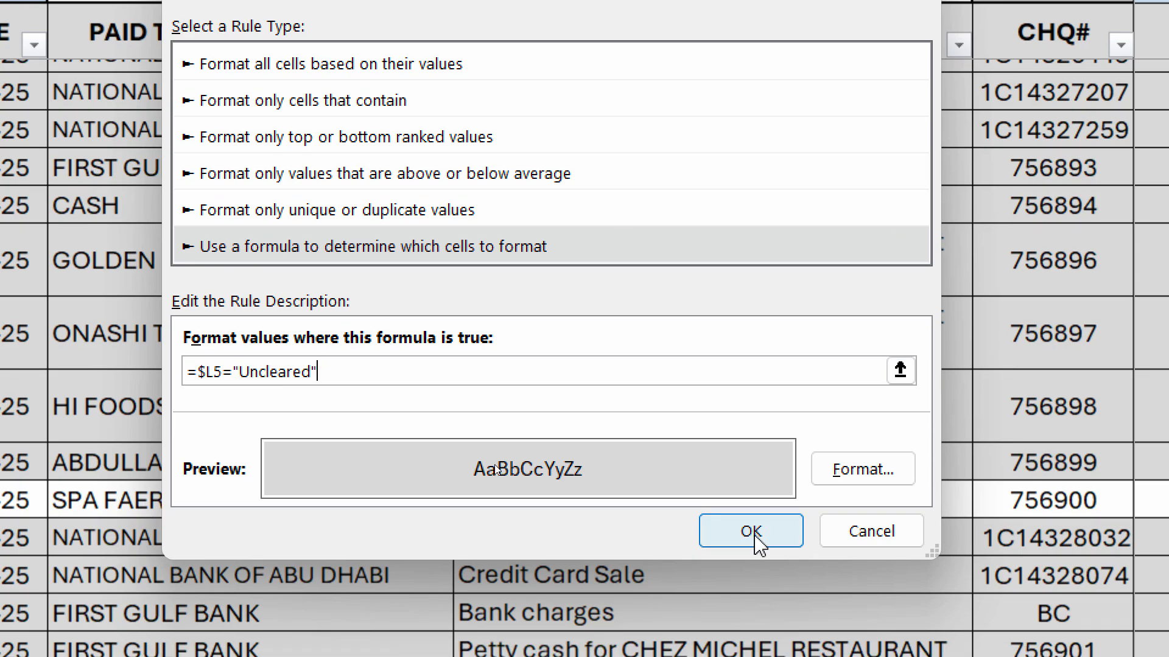
{"action": "left_click", "coordinate": [753, 543]}
{"action": "left_click", "coordinate": [1126, 454]}
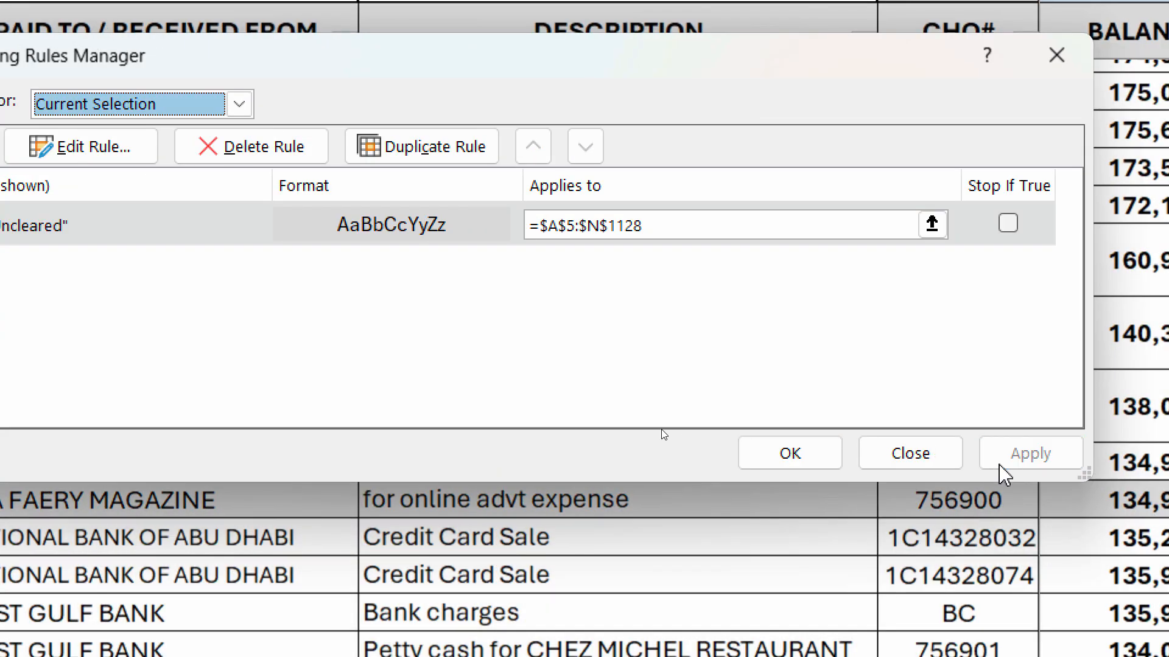
{"action": "left_click", "coordinate": [889, 454]}
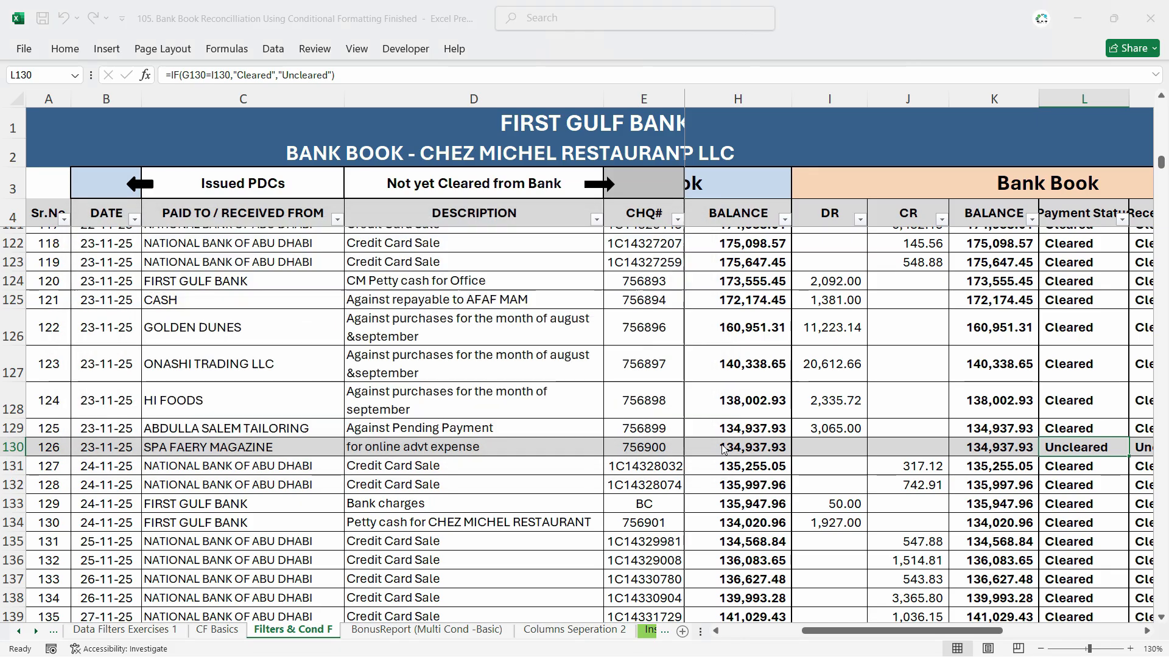
{"action": "left_click", "coordinate": [578, 428]}
- Clear the bank book DR amount in I6 to test the rule, and check the Payment Status in L6
{"action": "left_click", "coordinate": [1069, 415]}
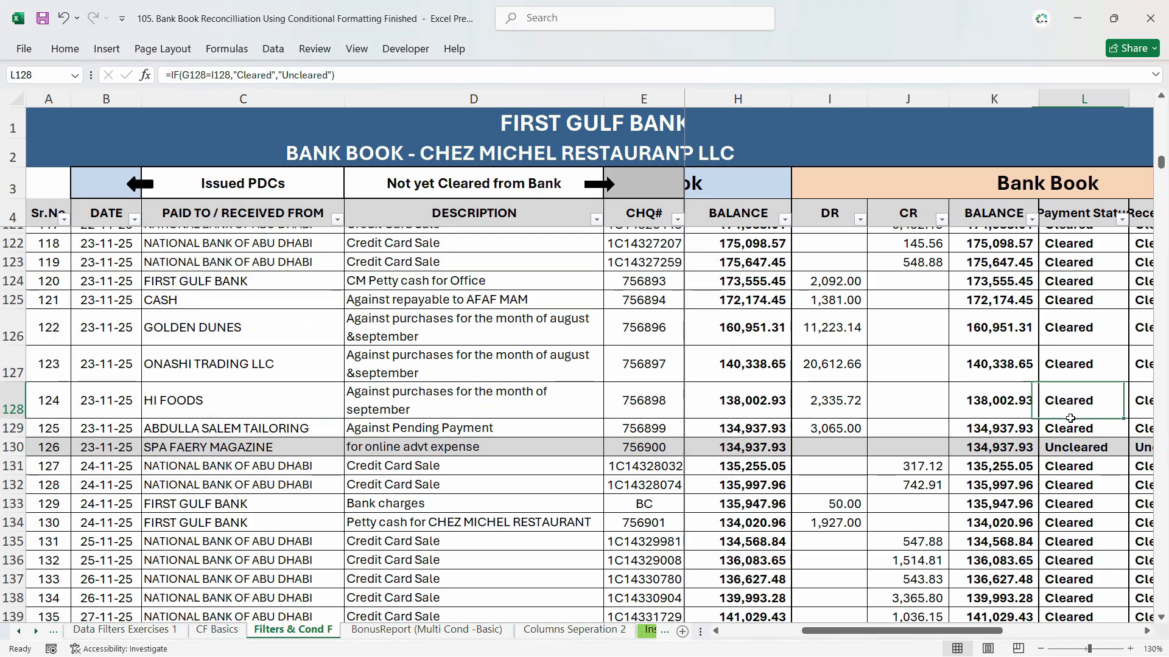
{"action": "scroll", "coordinate": [1096, 294], "scroll_direction": "up", "scroll_amount": 11}
{"action": "left_click_drag", "start_coordinate": [1161, 147], "coordinate": [1163, 86]}
{"action": "left_click", "coordinate": [814, 259]}
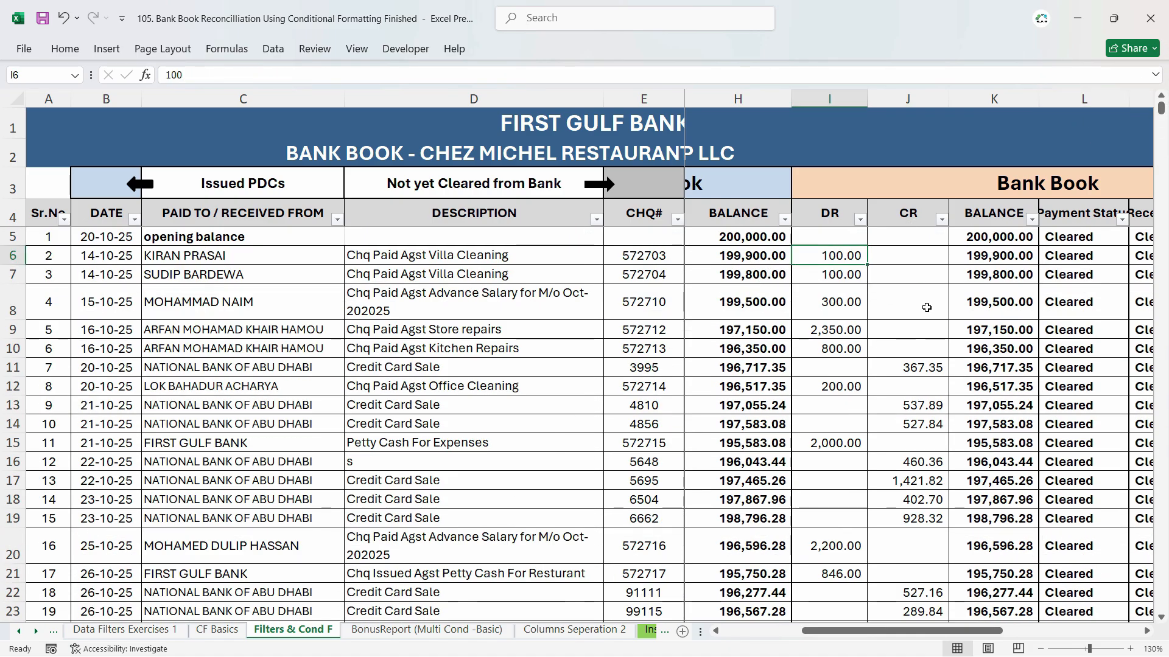
{"action": "key", "text": "Delete"}
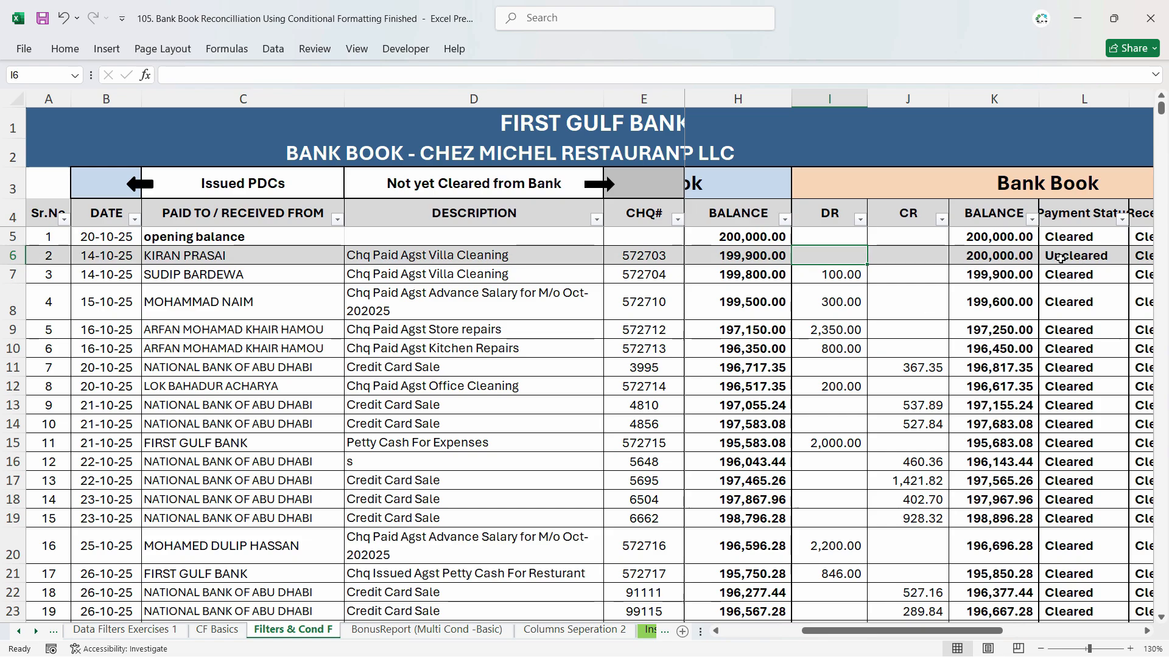
{"action": "left_click", "coordinate": [1085, 258]}
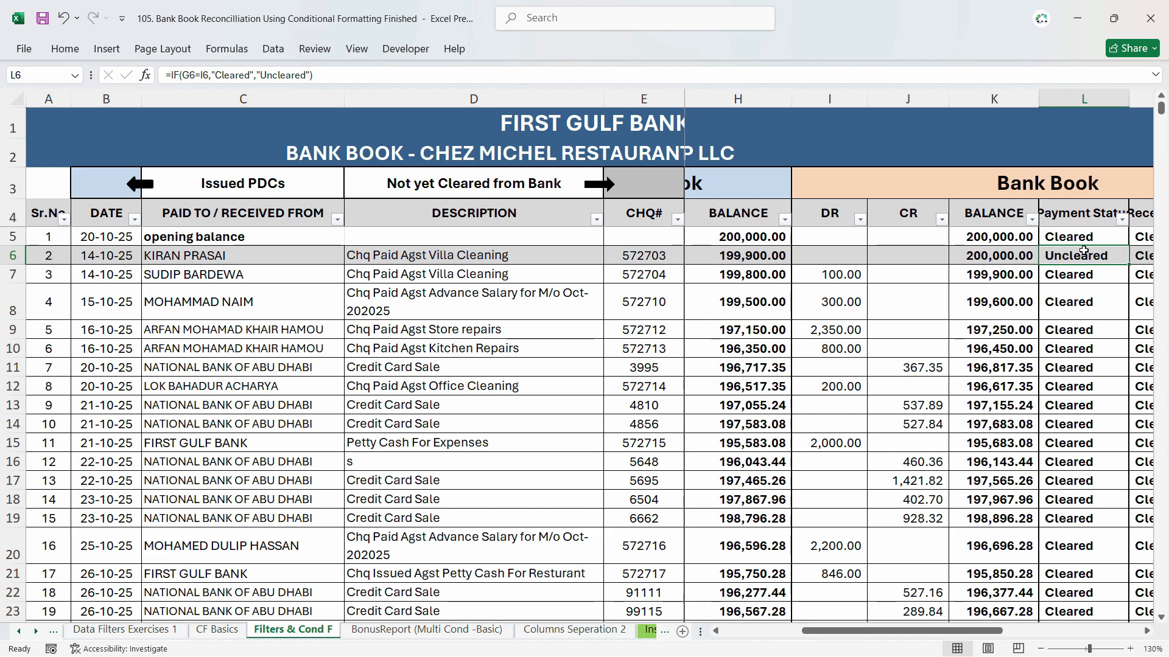